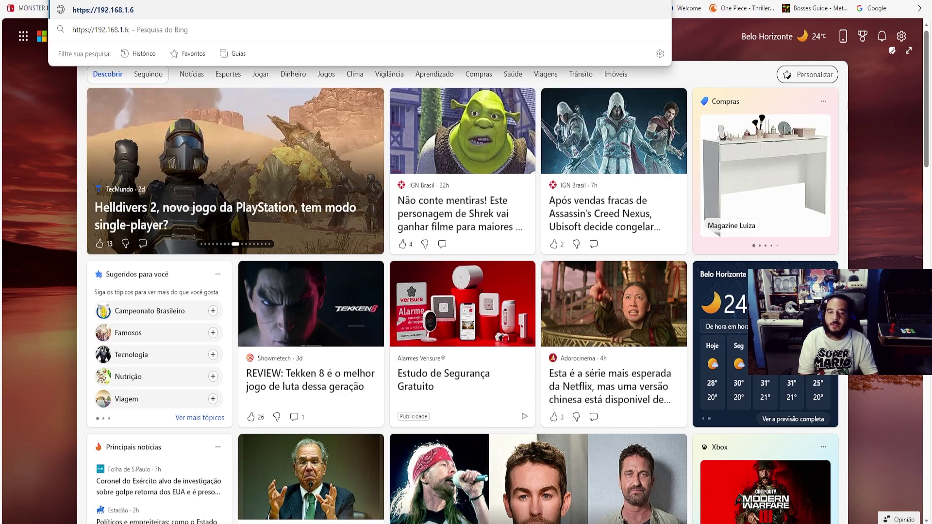
{"action": "type", "text": "11"}
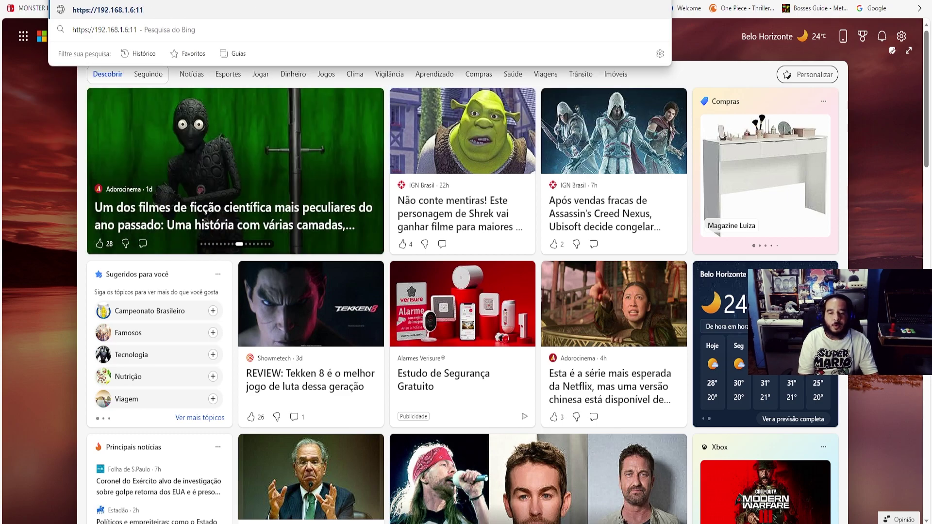
{"action": "type", "text": "443"}
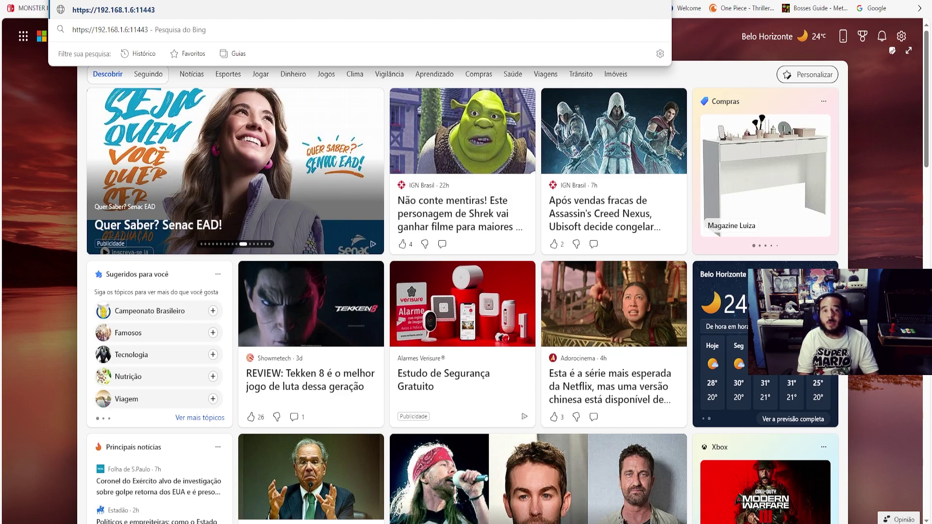
{"action": "key", "text": "Return"}
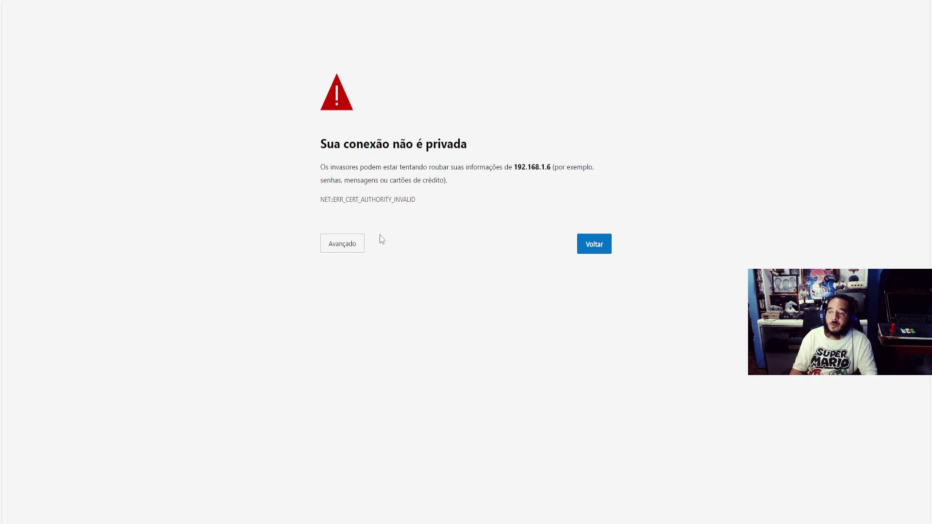
{"action": "left_click", "coordinate": [358, 248]}
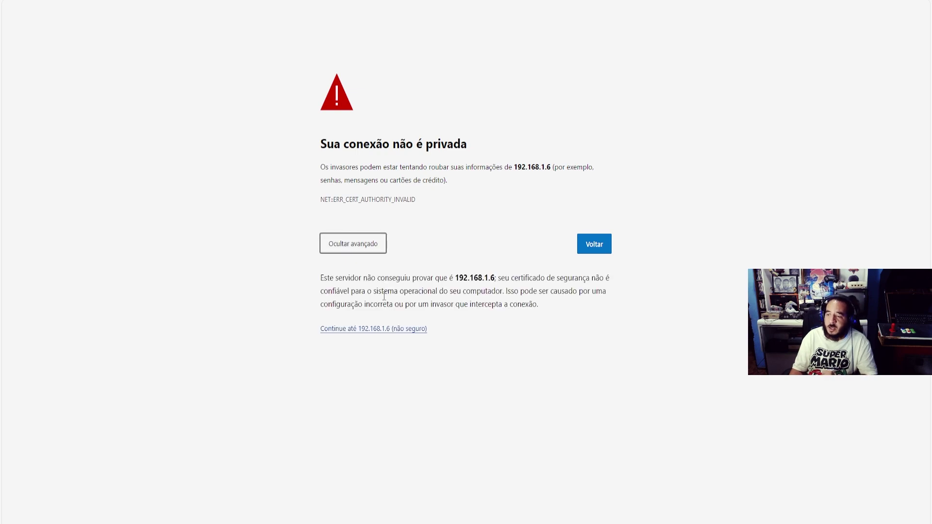
{"action": "left_click", "coordinate": [380, 330]}
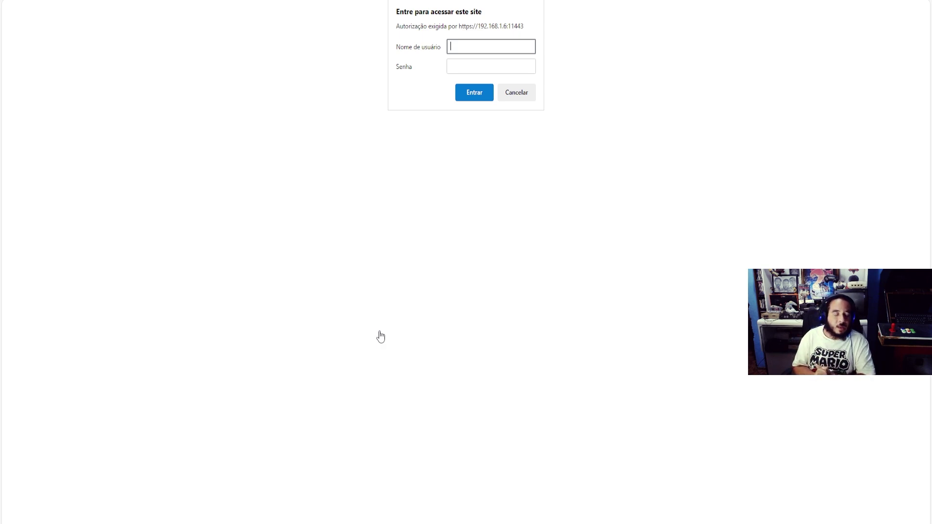
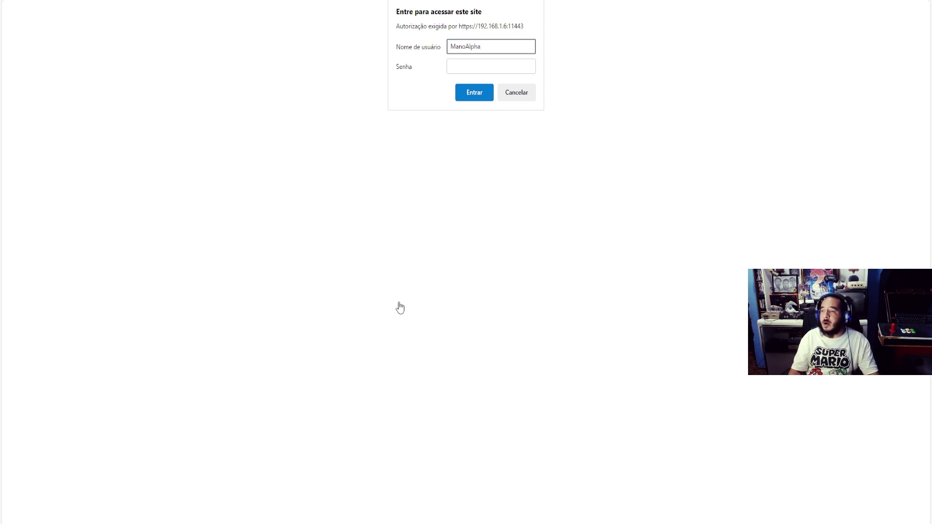
Sign in to the Device Portal with the account username and password
{"action": "left_click", "coordinate": [461, 66]}
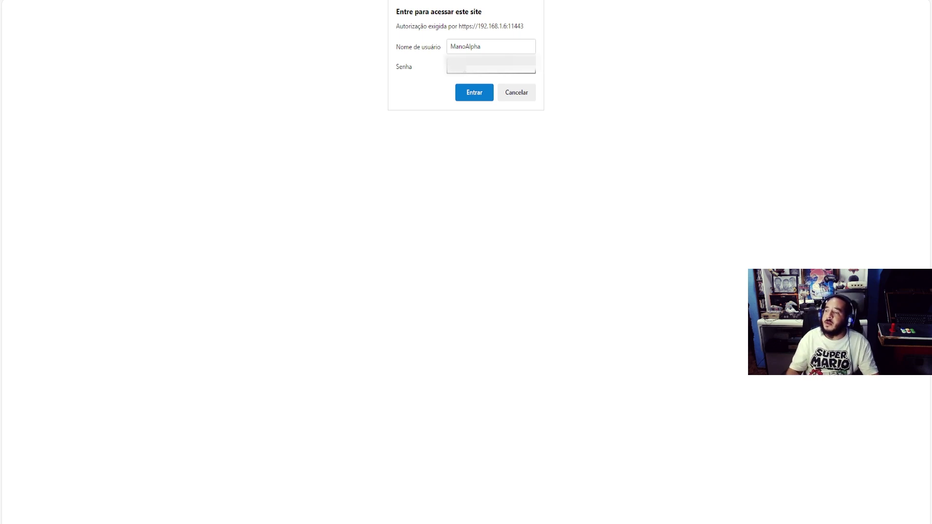
{"action": "left_click", "coordinate": [467, 89]}
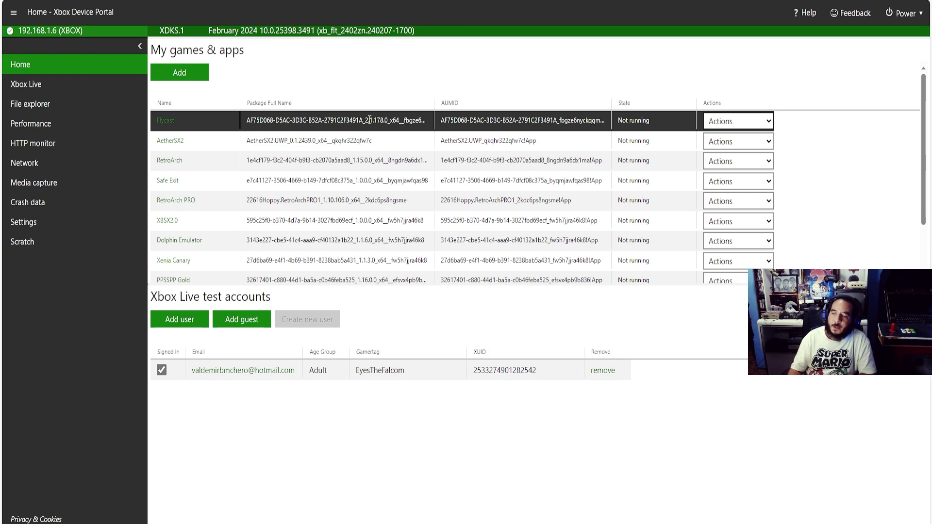
Bring up the Duckstation File Explorer window and select the duckstation-uwp .appx package
{"action": "mouse_move", "coordinate": [370, 522]}
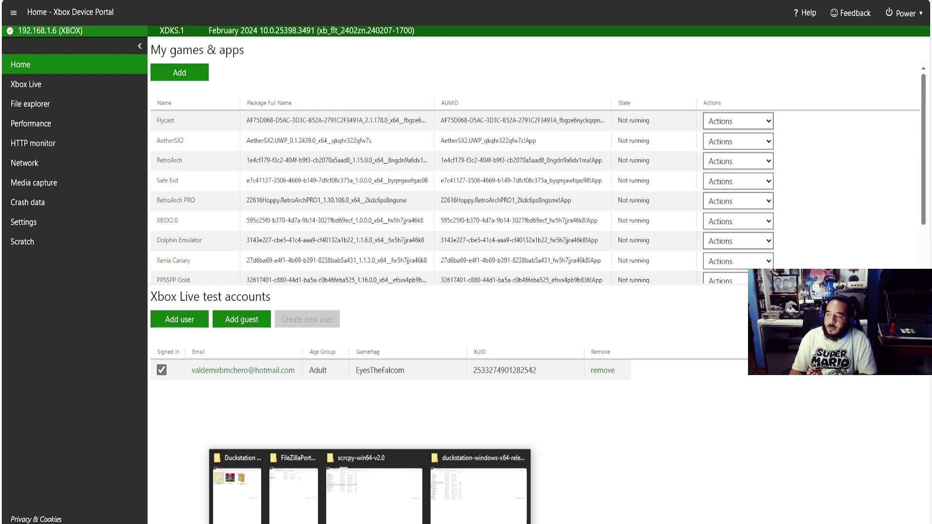
{"action": "left_click", "coordinate": [238, 492]}
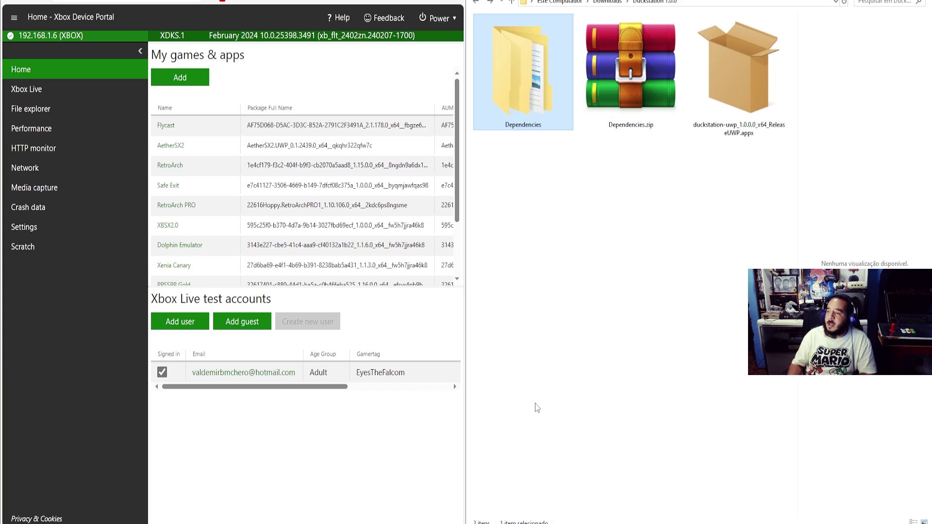
{"action": "left_click", "coordinate": [723, 112]}
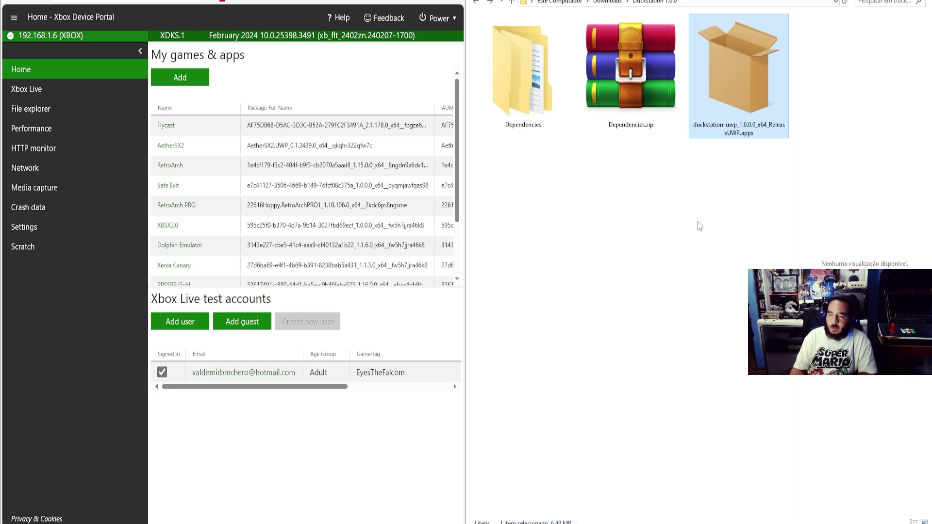
{"action": "left_click", "coordinate": [430, 226]}
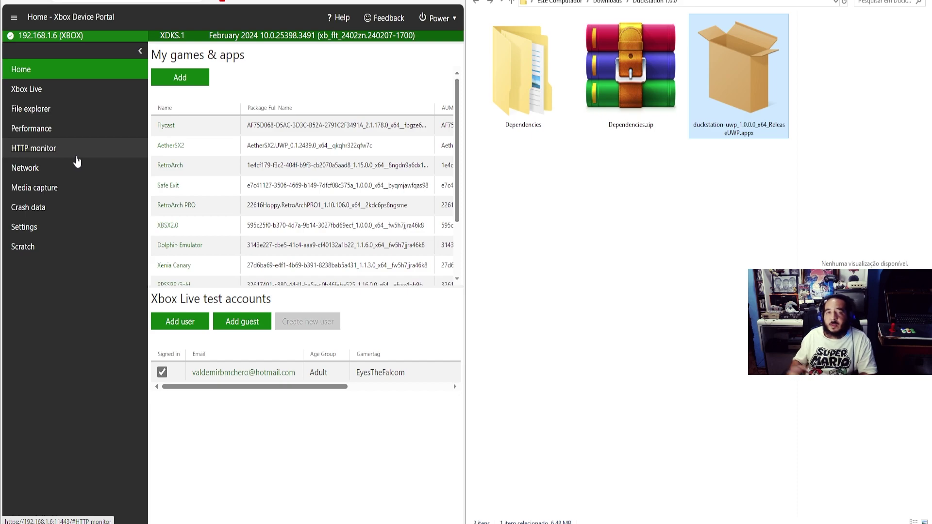
{"action": "left_click", "coordinate": [39, 239]}
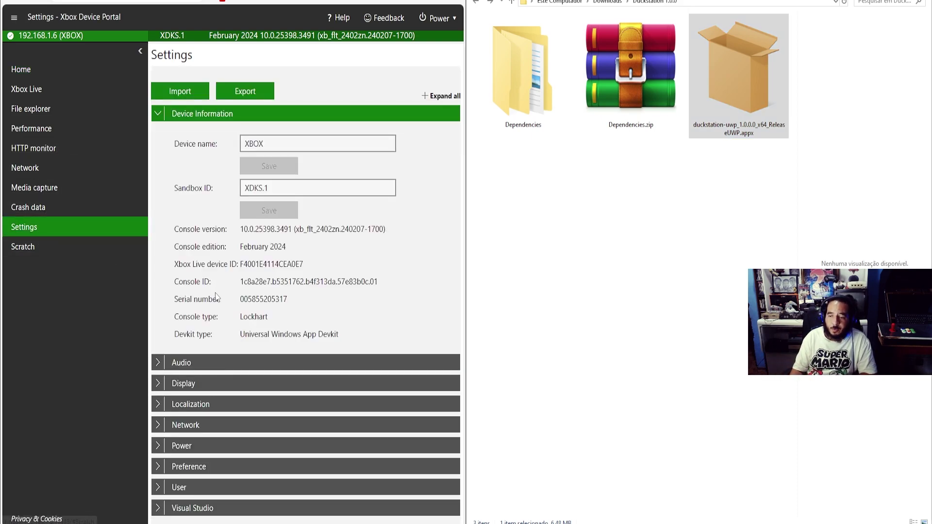
{"action": "left_click", "coordinate": [156, 467]}
{"action": "scroll", "coordinate": [275, 409], "scroll_direction": "down", "scroll_amount": 2}
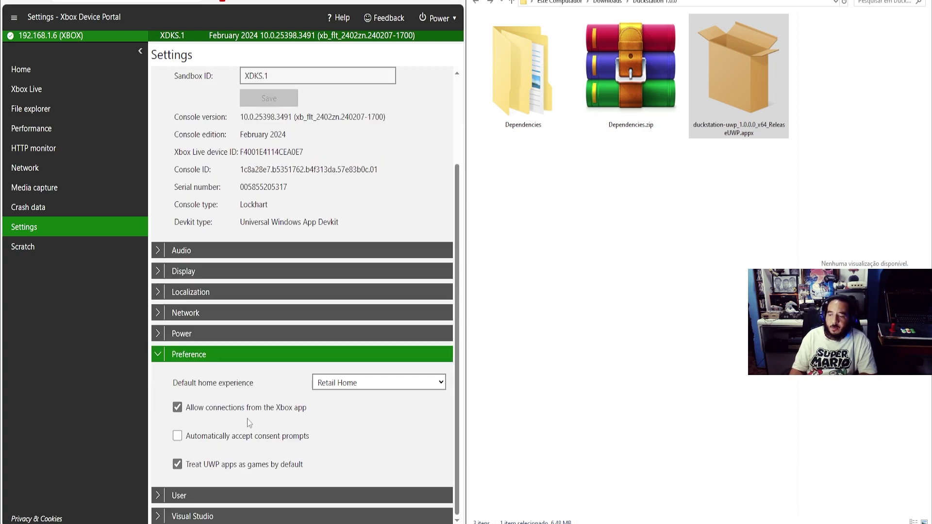
{"action": "left_click", "coordinate": [376, 388]}
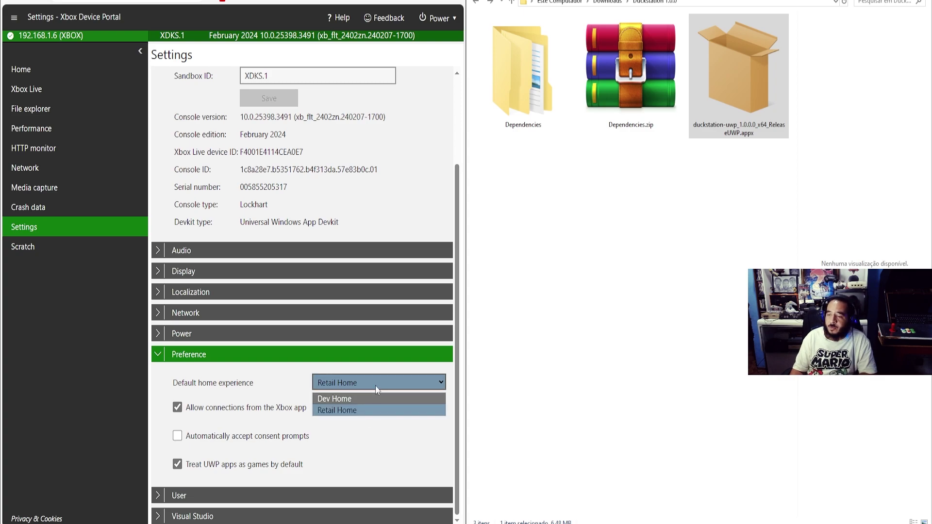
{"action": "left_click", "coordinate": [378, 383]}
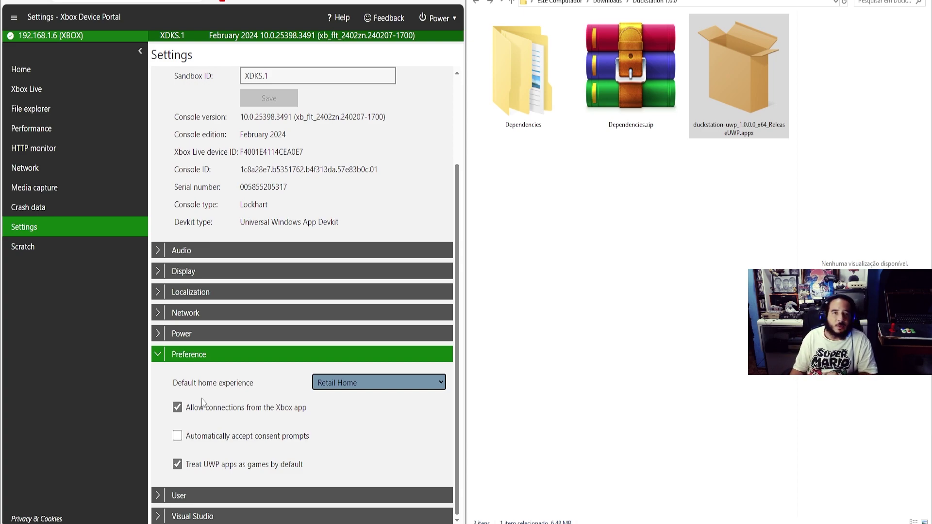
{"action": "left_click", "coordinate": [43, 73]}
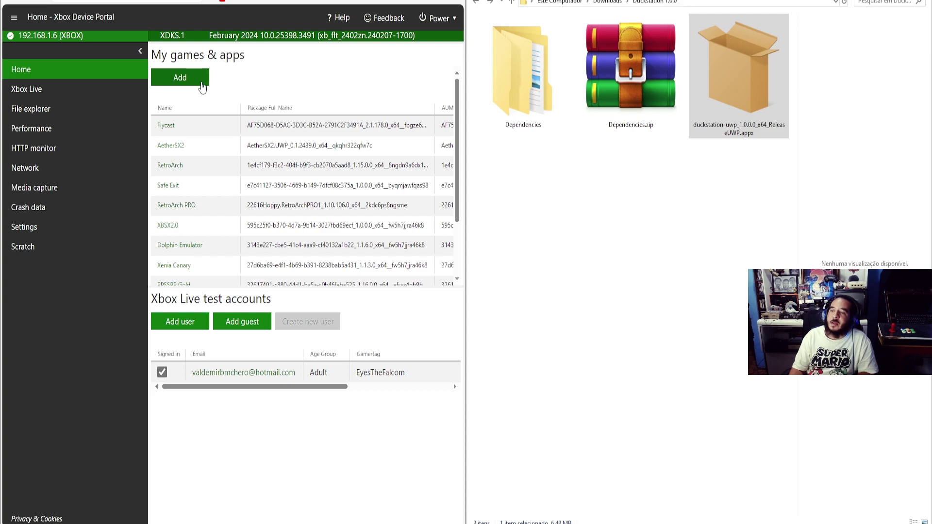
Start adding a new app and browse to Downloads > Duckstation 1.0.0 for the package
{"action": "left_click", "coordinate": [202, 83]}
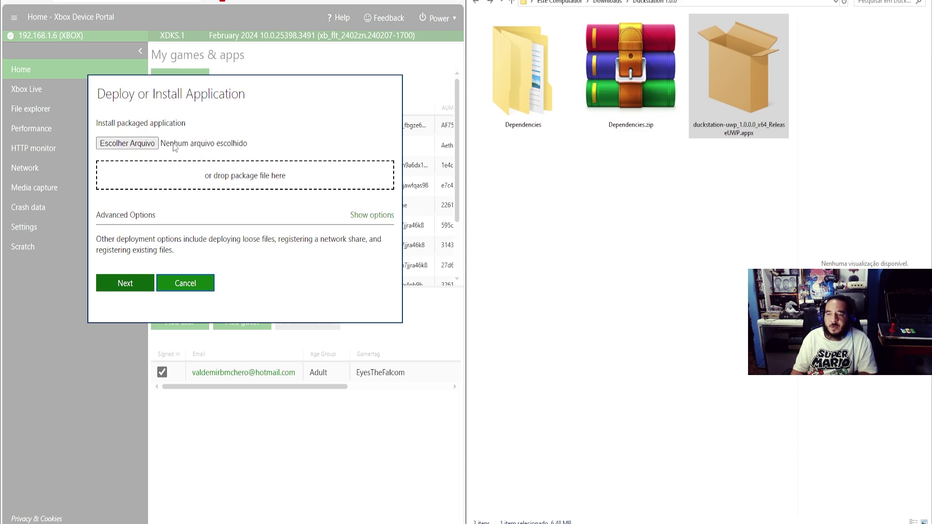
{"action": "left_click", "coordinate": [142, 148]}
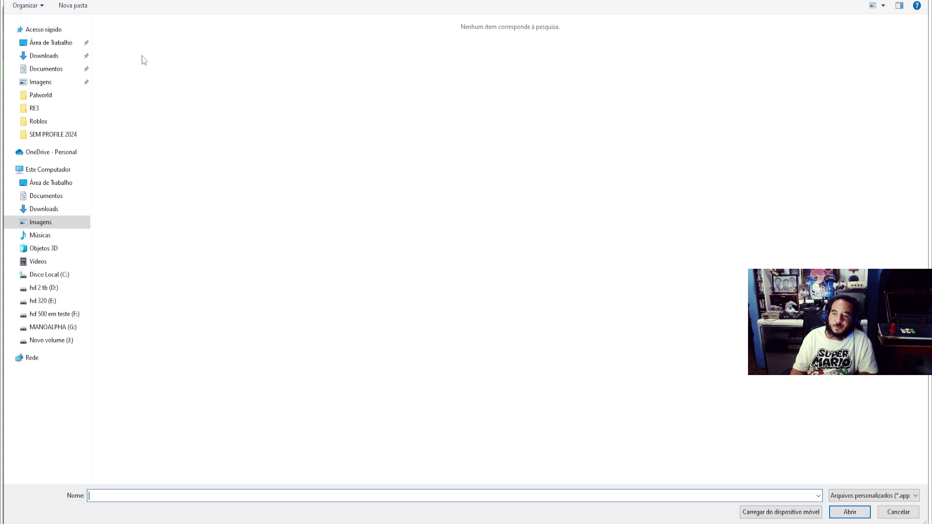
{"action": "left_click", "coordinate": [55, 60]}
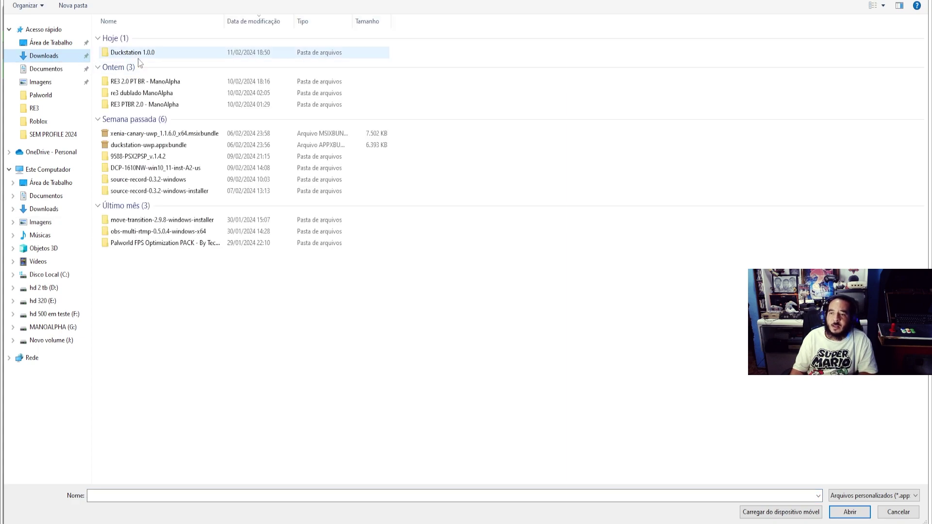
{"action": "double_click", "coordinate": [142, 53]}
{"action": "left_click", "coordinate": [128, 51]}
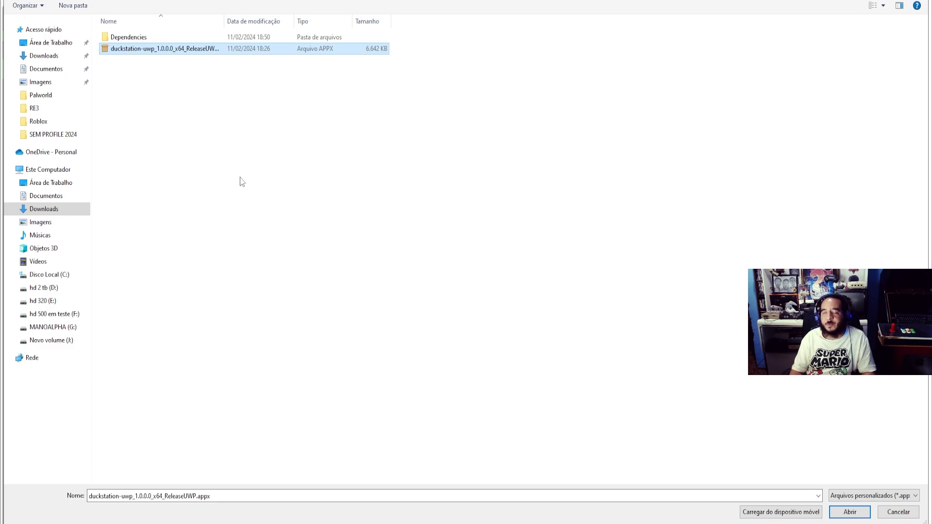
Supply duckstation-uwp_1.0.0.0_x64_ReleaseUWP.appx to the deploy dialog and continue to dependencies
{"action": "key", "text": "super"}
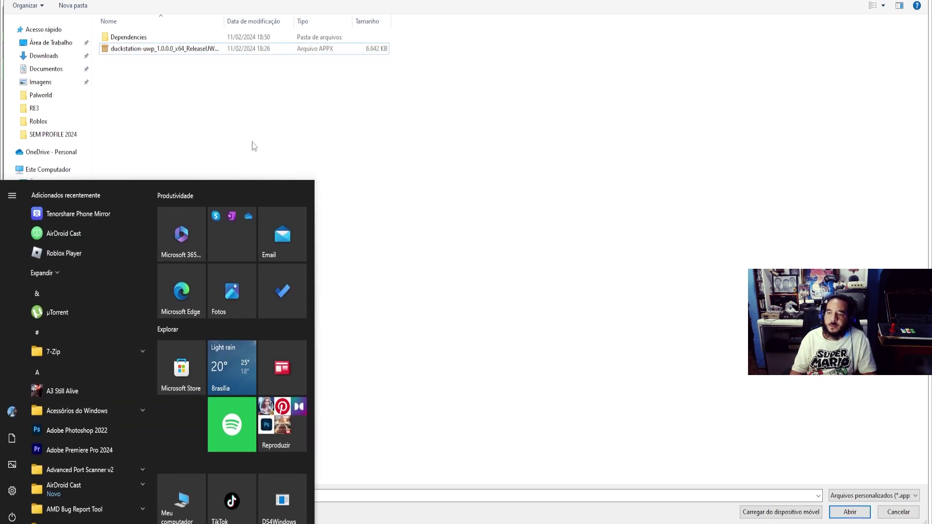
{"action": "left_click", "coordinate": [256, 156]}
{"action": "scroll", "coordinate": [257, 158], "scroll_direction": "up", "scroll_amount": 2}
{"action": "scroll", "coordinate": [256, 158], "scroll_direction": "up", "scroll_amount": 4}
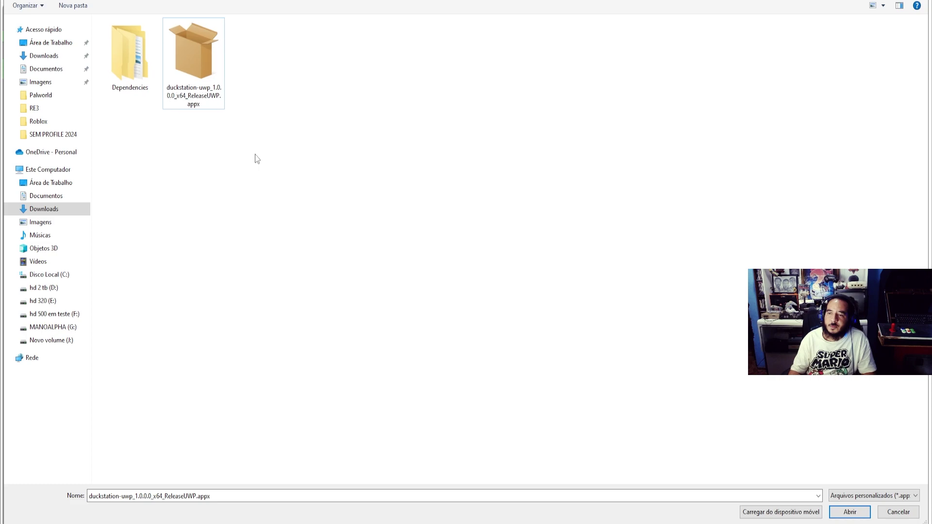
{"action": "left_click", "coordinate": [299, 166]}
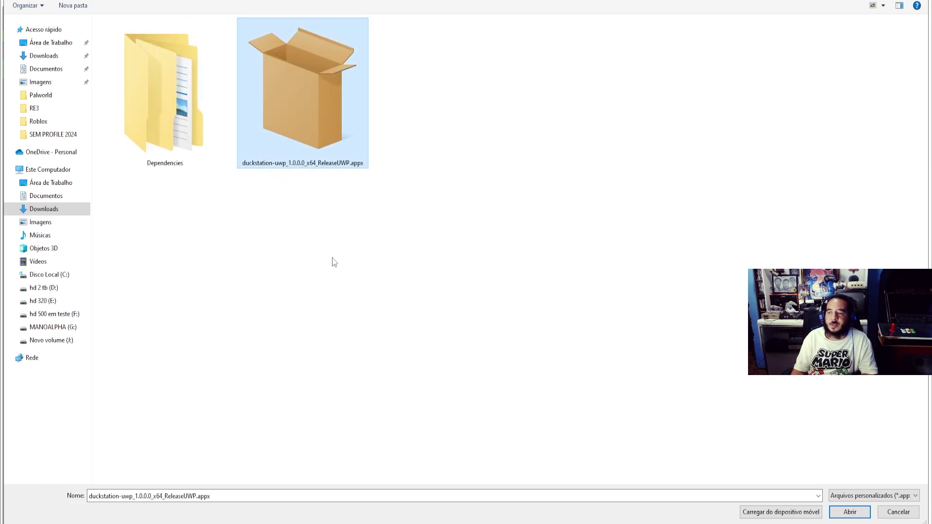
{"action": "left_click", "coordinate": [844, 514]}
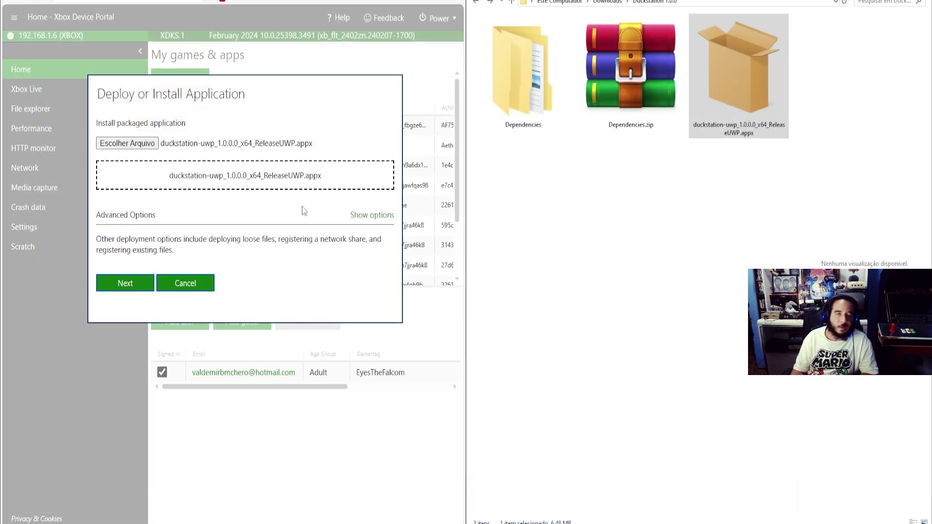
{"action": "left_click_drag", "start_coordinate": [719, 91], "coordinate": [234, 179]}
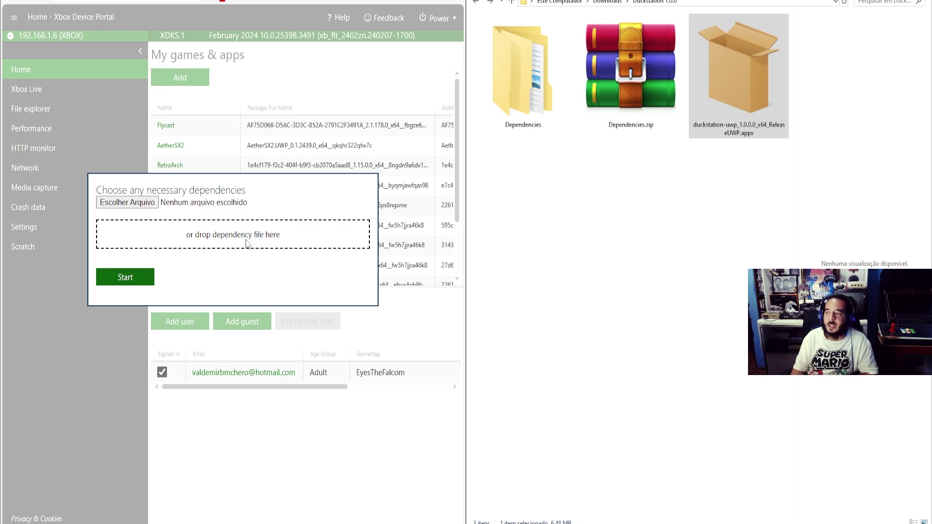
Drag Microsoft.VCLibs.x64.14.00.appx from Dependencies > Dependencies > x64 into the dependency field
{"action": "double_click", "coordinate": [535, 92]}
{"action": "double_click", "coordinate": [505, 37]}
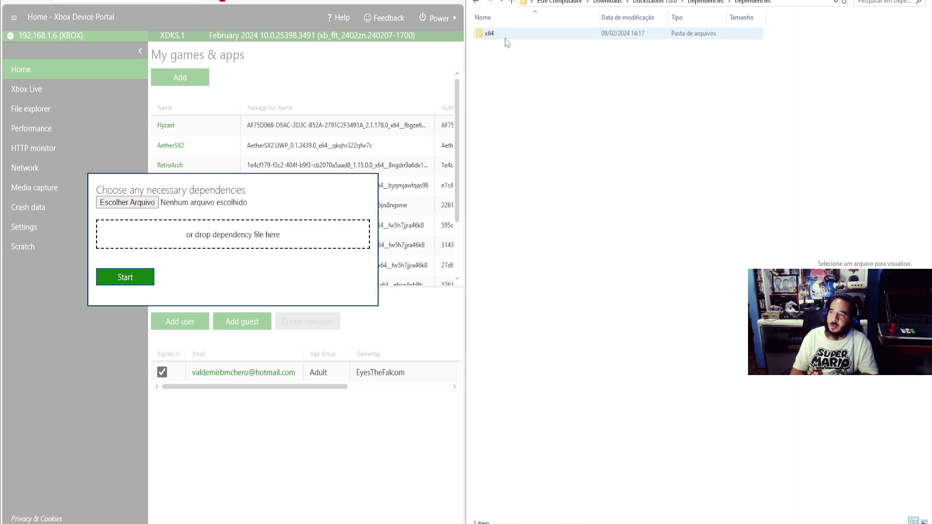
{"action": "double_click", "coordinate": [506, 38]}
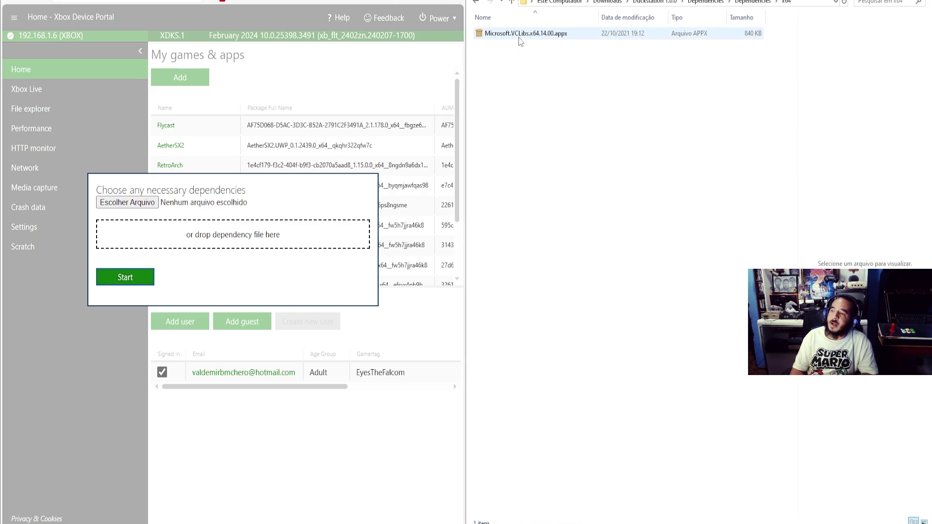
{"action": "left_click", "coordinate": [518, 37]}
{"action": "scroll", "coordinate": [598, 229], "scroll_direction": "up", "scroll_amount": 6, "text": "ctrl"}
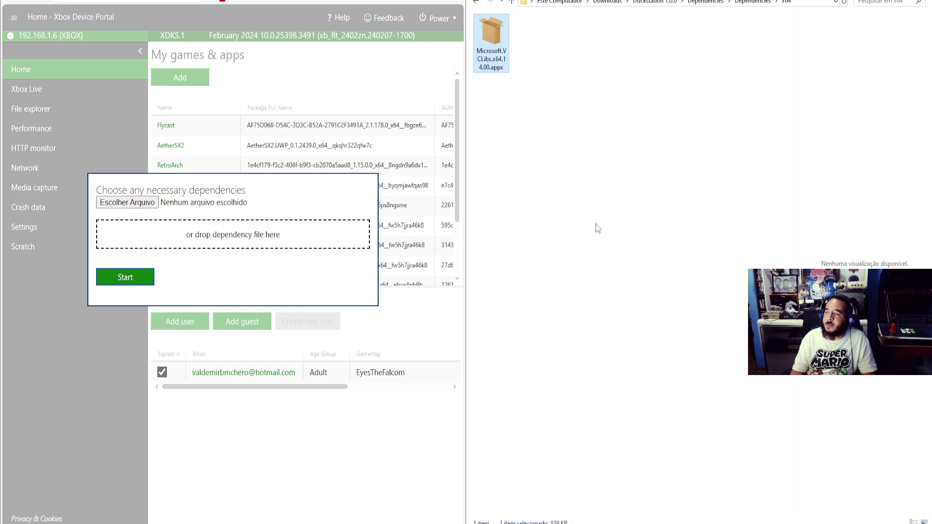
{"action": "scroll", "coordinate": [597, 229], "scroll_direction": "up", "scroll_amount": 1, "text": "ctrl"}
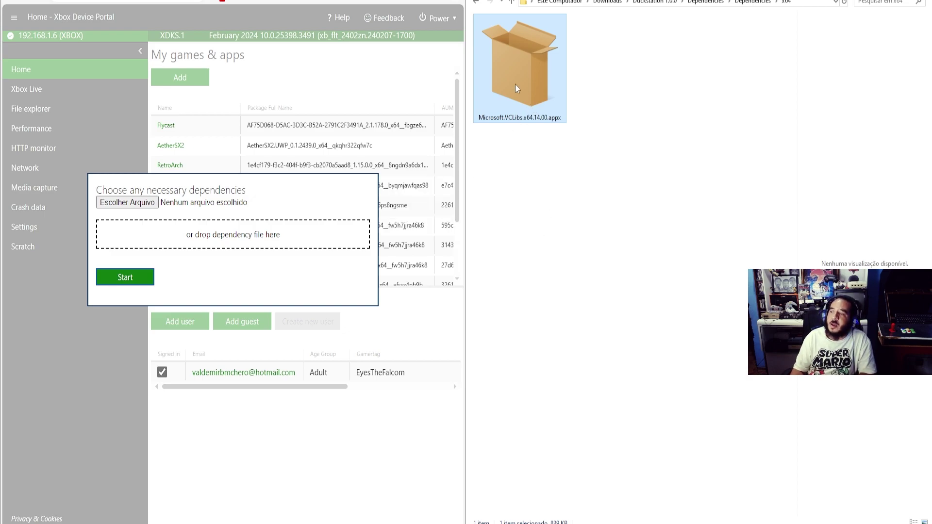
{"action": "left_click_drag", "start_coordinate": [530, 93], "coordinate": [294, 238]}
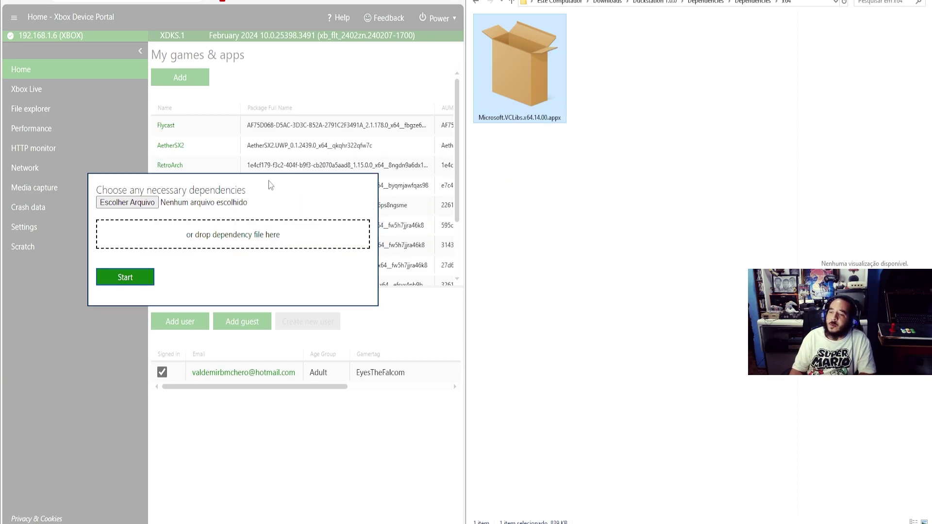
Add the x64 VCLibs dependency, run the installation, and close the completion report
{"action": "left_click", "coordinate": [152, 203]}
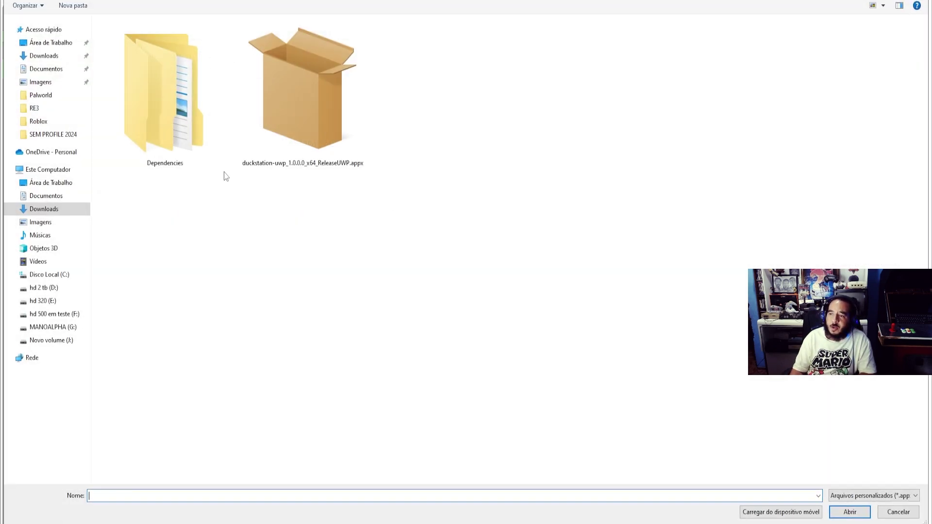
{"action": "double_click", "coordinate": [171, 114]}
{"action": "double_click", "coordinate": [137, 38]}
{"action": "double_click", "coordinate": [138, 39]}
{"action": "double_click", "coordinate": [140, 39]}
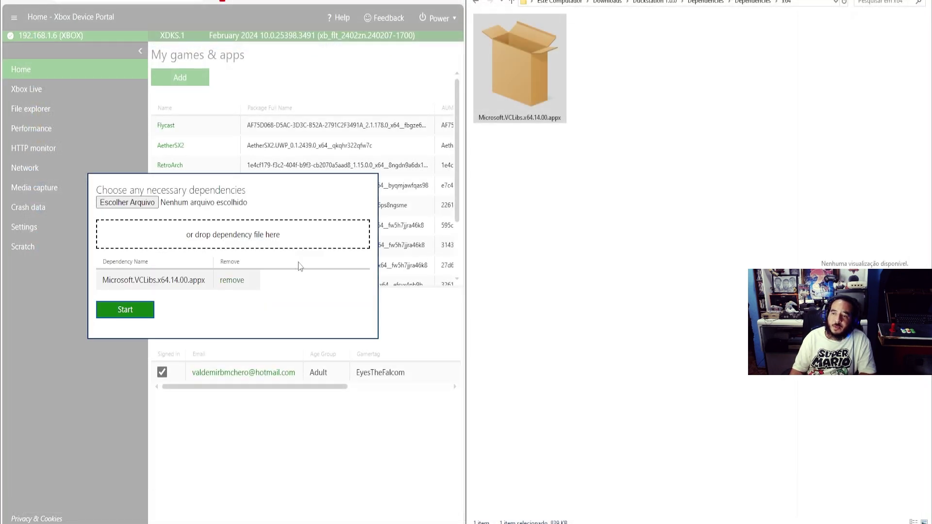
{"action": "left_click_drag", "start_coordinate": [511, 94], "coordinate": [309, 237]}
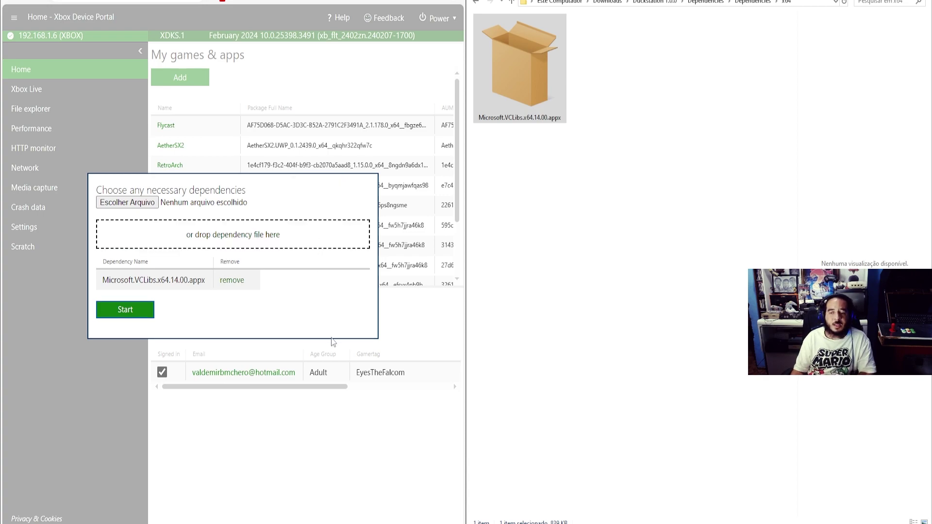
{"action": "left_click", "coordinate": [140, 316]}
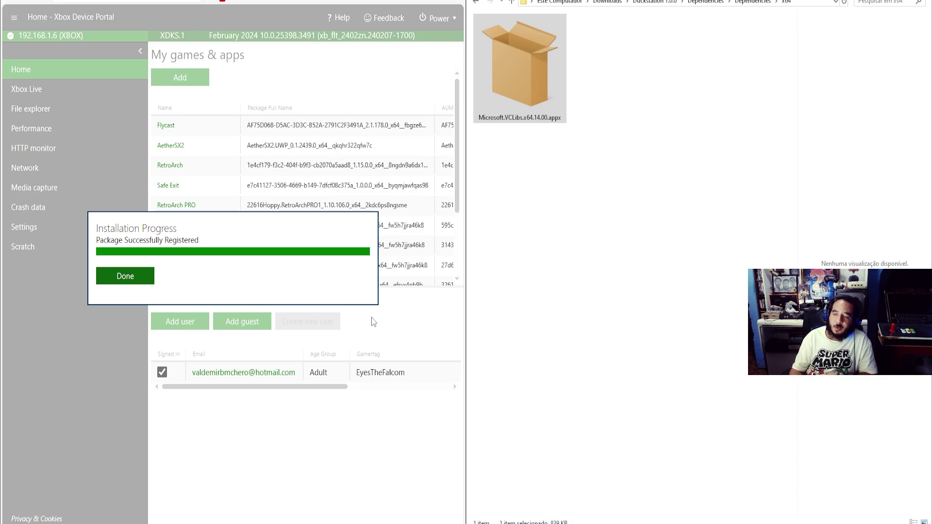
{"action": "left_click", "coordinate": [126, 283]}
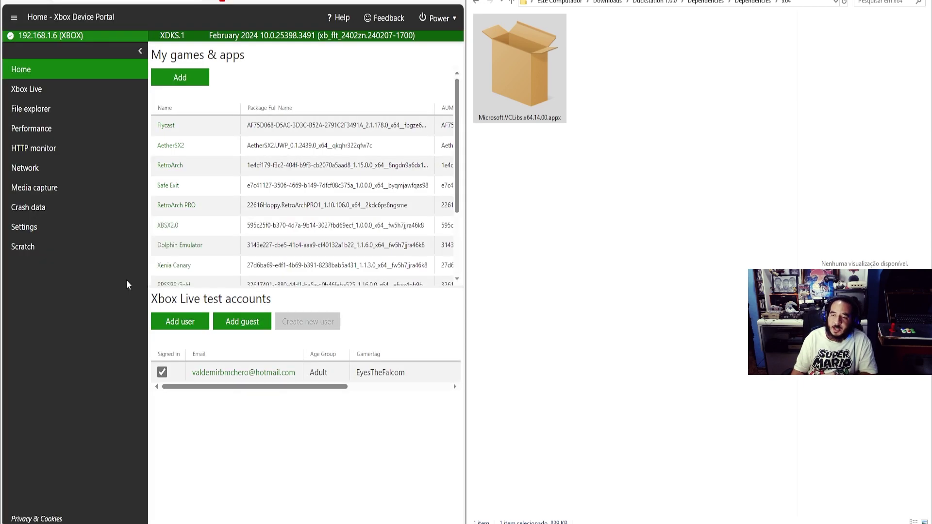
{"action": "scroll", "coordinate": [290, 209], "scroll_direction": "down", "scroll_amount": 3}
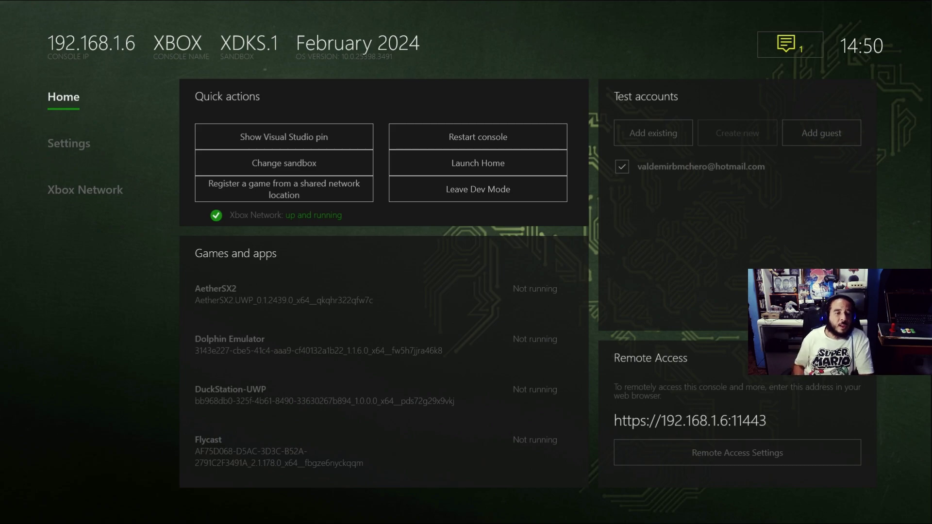
{"action": "key", "text": "Down"}
{"action": "key", "text": "Down"}
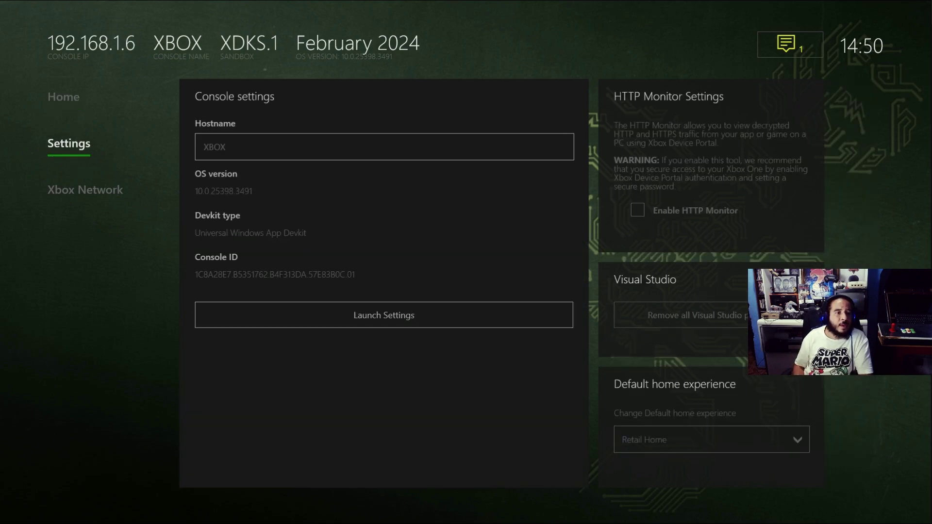
{"action": "key", "text": "Up"}
{"action": "key", "text": "Up"}
{"action": "key", "text": "Right"}
{"action": "key", "text": "Down"}
{"action": "key", "text": "Down"}
{"action": "key", "text": "Down"}
{"action": "key", "text": "Down"}
{"action": "key", "text": "Down"}
{"action": "key", "text": "Down"}
{"action": "key", "text": "Down"}
{"action": "key", "text": "Down"}
{"action": "key", "text": "Down"}
{"action": "key", "text": "Down"}
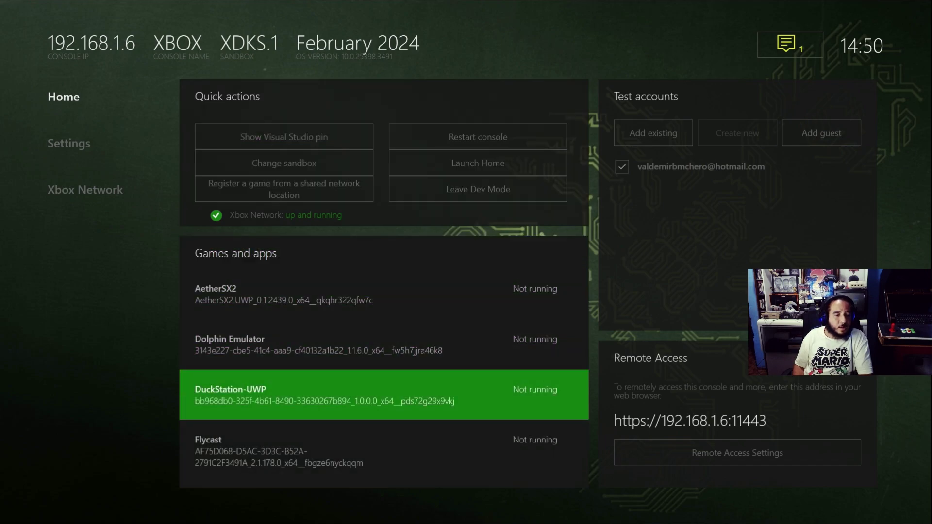
{"action": "key", "text": "Down"}
{"action": "key", "text": "Down"}
{"action": "key", "text": "Down"}
{"action": "key", "text": "Up"}
{"action": "key", "text": "Up"}
{"action": "key", "text": "Up"}
{"action": "key", "text": "Up"}
{"action": "key", "text": "Up"}
{"action": "key", "text": "Up"}
{"action": "key", "text": "Up"}
{"action": "key", "text": "Up"}
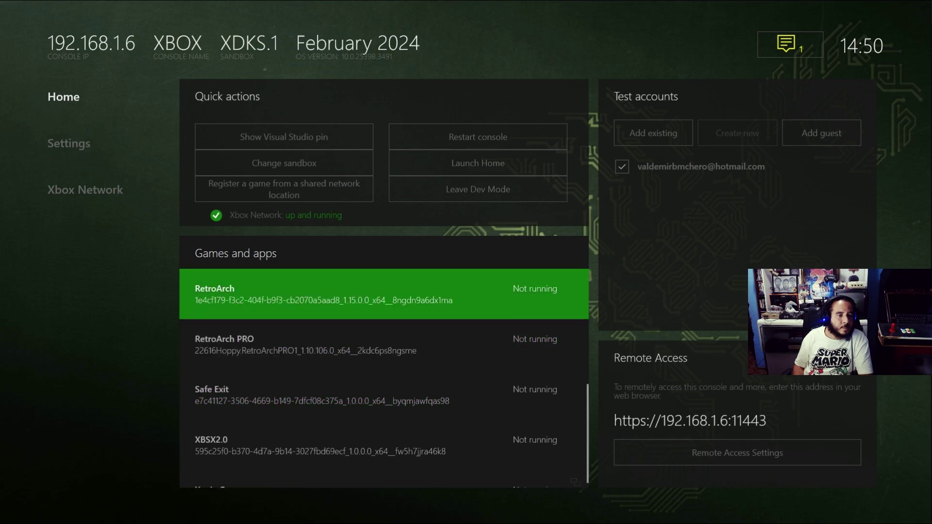
{"action": "key", "text": "Up"}
{"action": "key", "text": "Up"}
{"action": "key", "text": "Down"}
{"action": "key", "text": "Down"}
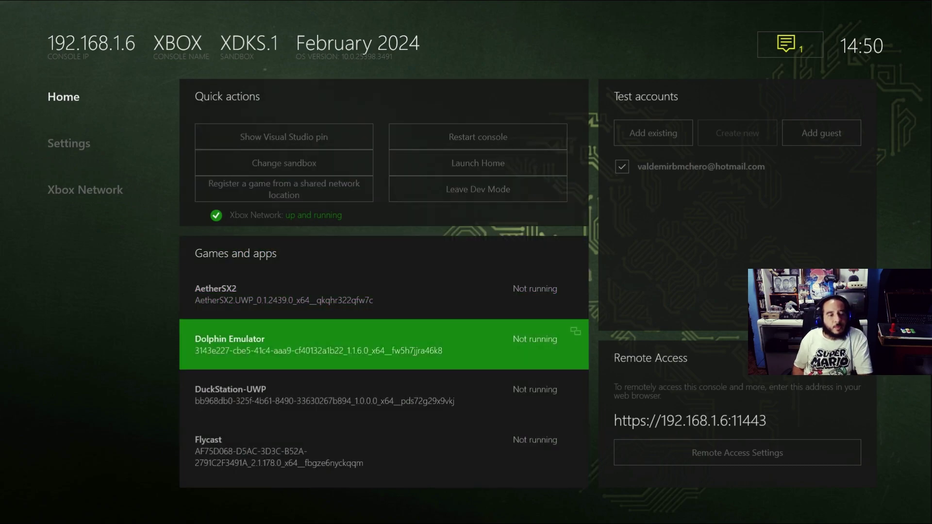
{"action": "key", "text": "Down"}
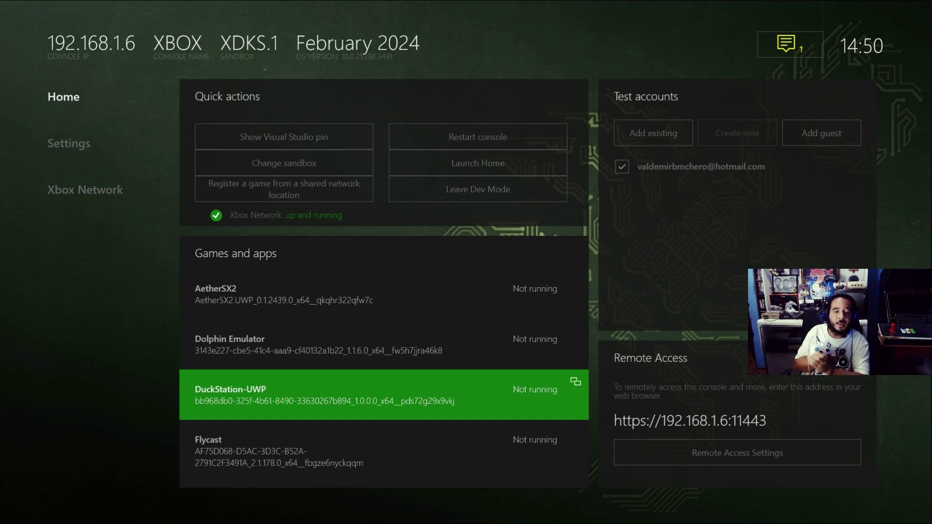
{"action": "key", "text": "Menu"}
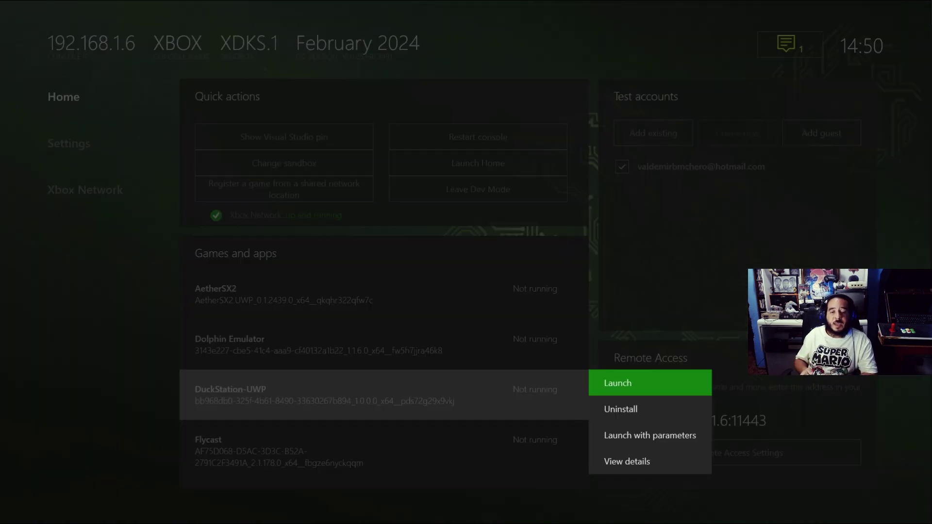
Open DuckStation-UWP's details, set App type to Game, and return to Dev Home
{"action": "key", "text": "Down"}
{"action": "key", "text": "Down"}
{"action": "key", "text": "Down"}
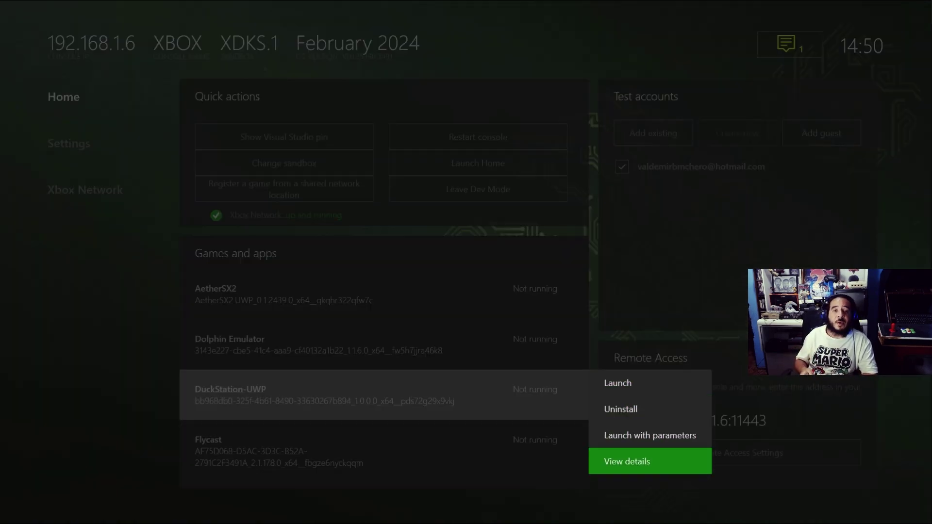
{"action": "key", "text": "Return"}
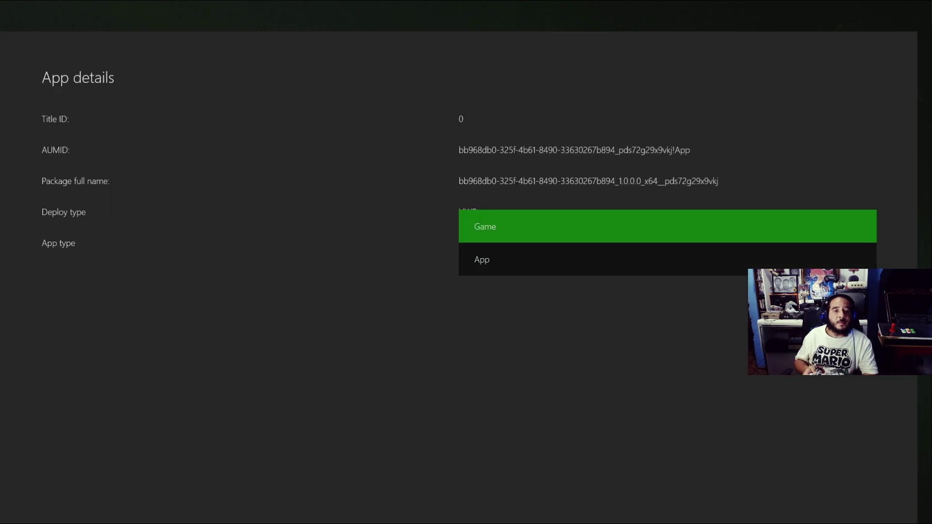
{"action": "key", "text": "Down"}
{"action": "key", "text": "Up"}
{"action": "key", "text": "Down"}
{"action": "key", "text": "Up"}
{"action": "key", "text": "Down"}
{"action": "key", "text": "Up"}
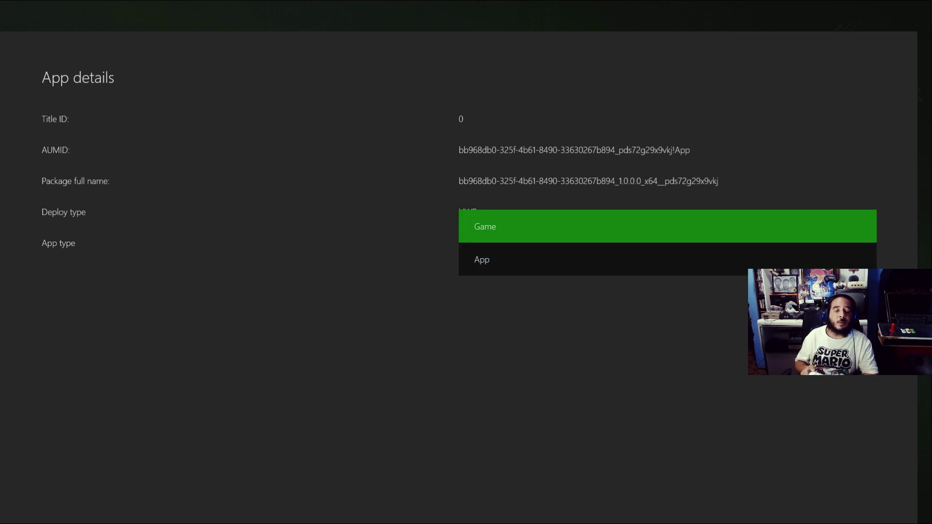
{"action": "key", "text": "Return"}
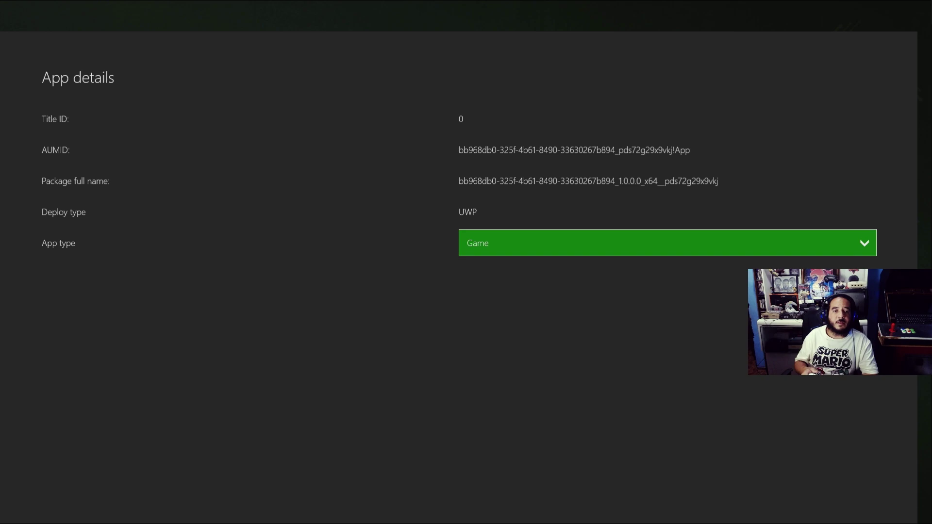
{"action": "key", "text": "Return"}
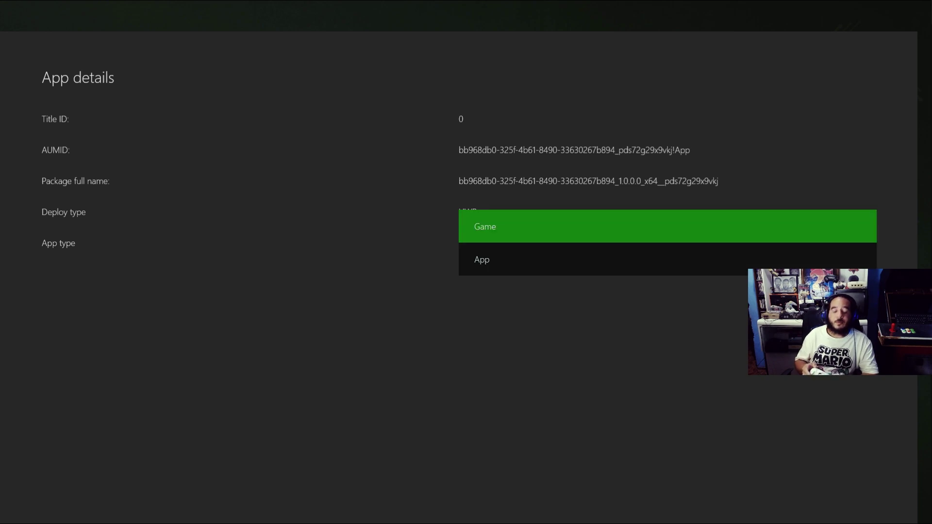
{"action": "key", "text": "Return"}
{"action": "key", "text": "Escape"}
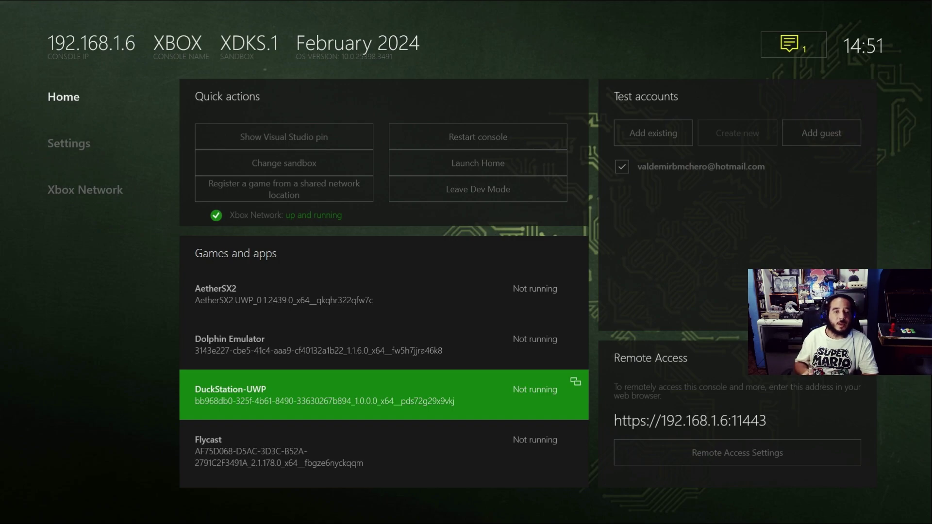
Launch DuckStation-UWP from Dev Home and wait for its main menu
{"action": "key", "text": "Return"}
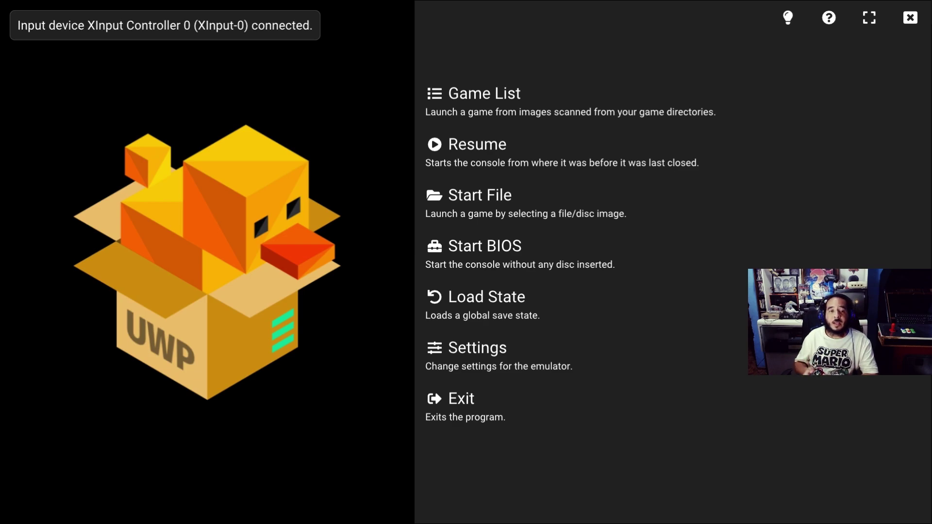
{"action": "key", "text": "Up"}
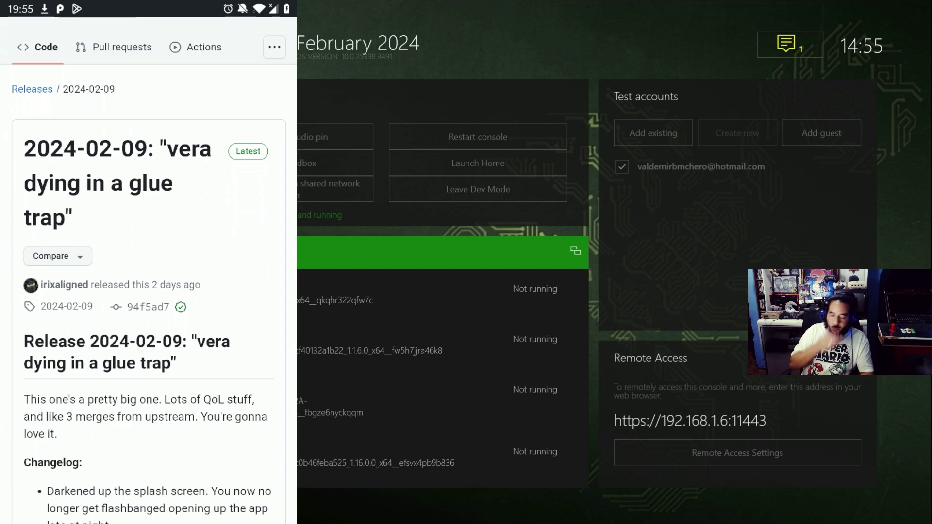
Download Dependencies.zip and the duckstation-uwp appx from the release assets, confirming re-download each time
{"action": "scroll", "coordinate": [148, 271], "scroll_direction": "down", "scroll_amount": 3}
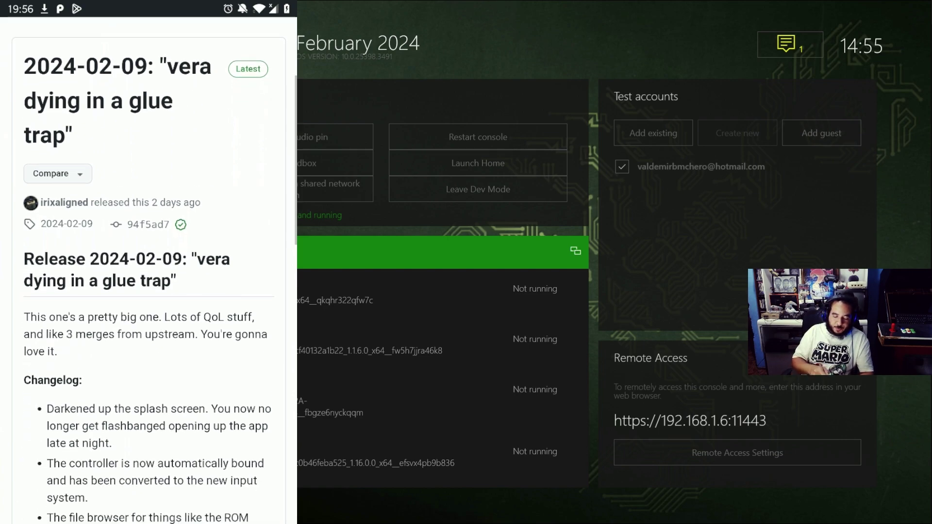
{"action": "scroll", "coordinate": [149, 269], "scroll_direction": "up", "scroll_amount": 1}
{"action": "scroll", "coordinate": [149, 270], "scroll_direction": "down", "scroll_amount": 7}
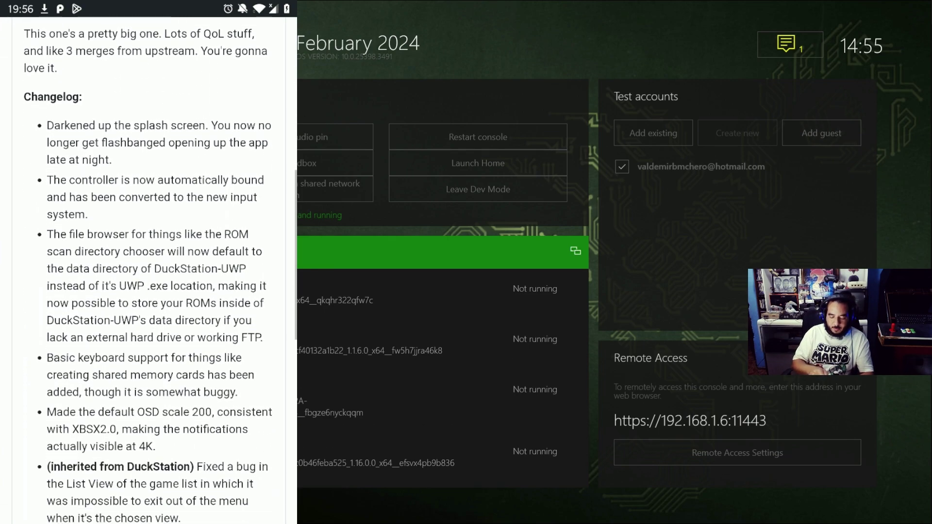
{"action": "scroll", "coordinate": [148, 270], "scroll_direction": "down", "scroll_amount": 10}
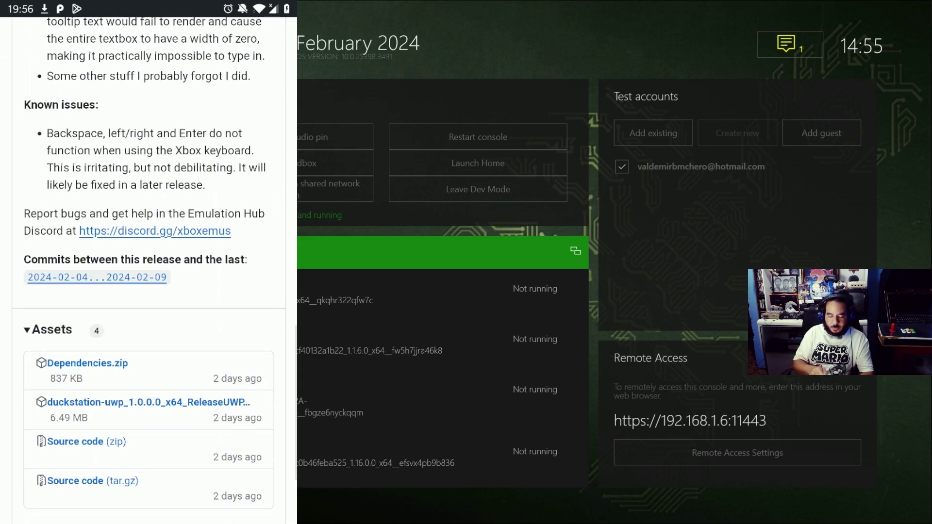
{"action": "left_click", "coordinate": [88, 311]}
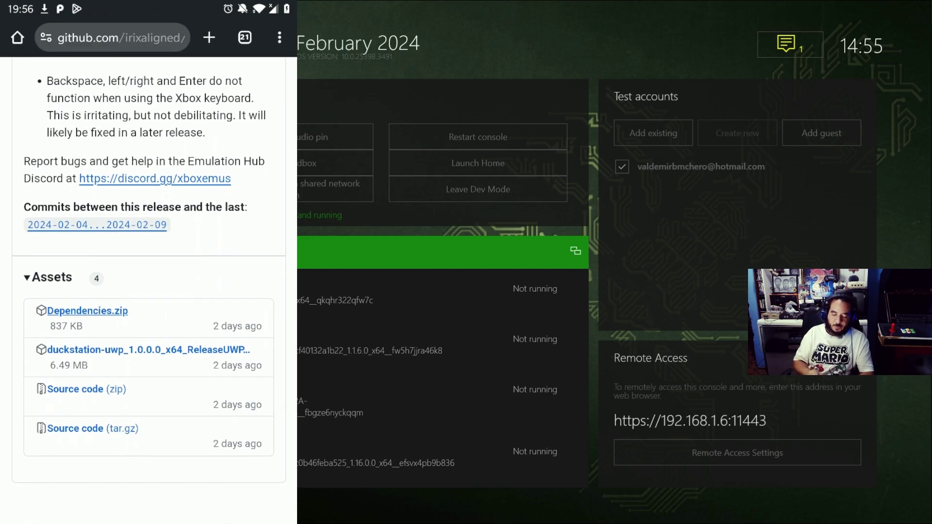
{"action": "left_click", "coordinate": [205, 332]}
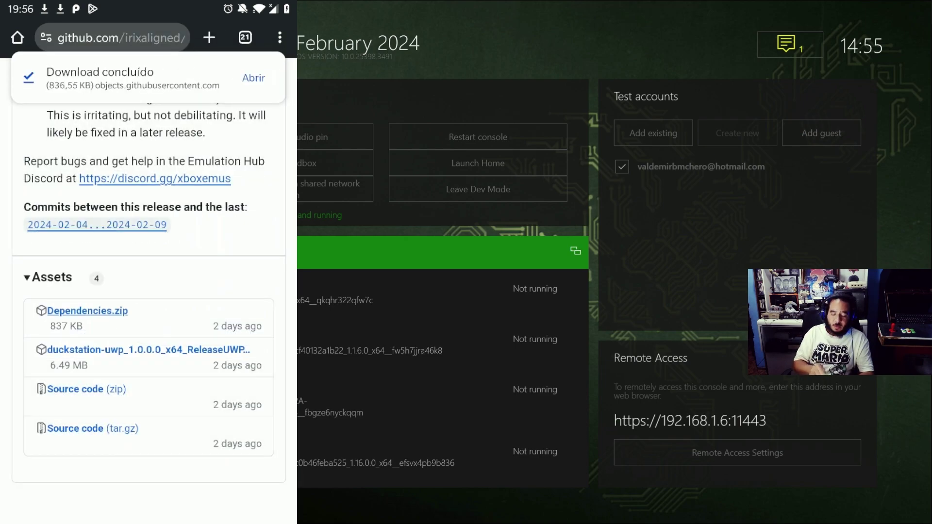
{"action": "left_click", "coordinate": [148, 350]}
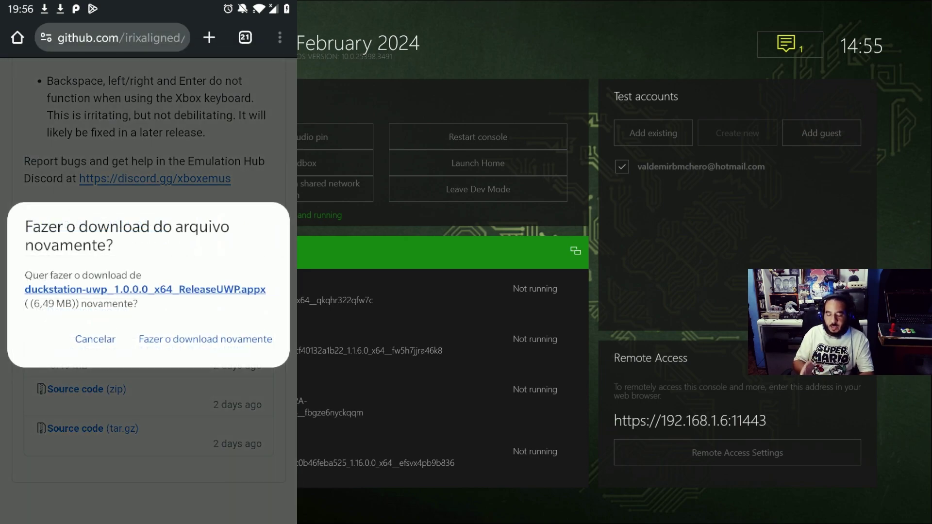
{"action": "left_click", "coordinate": [205, 338]}
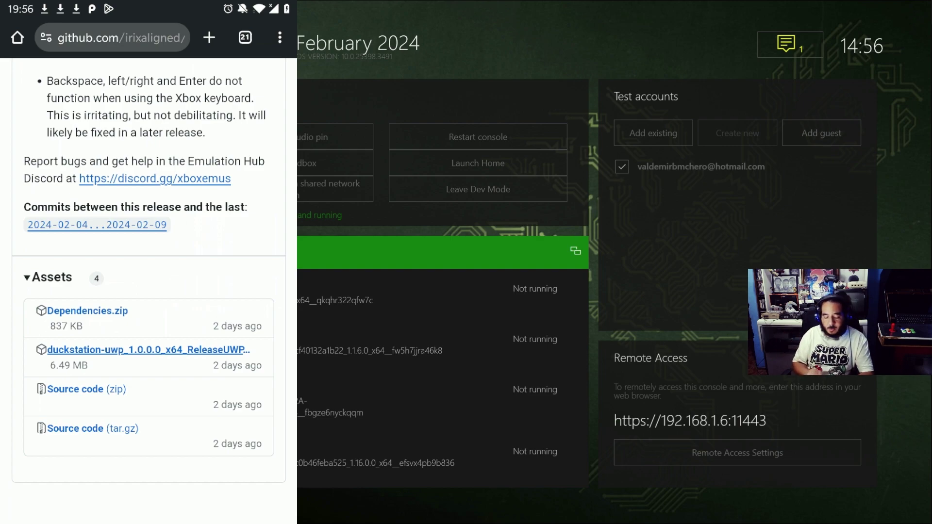
{"action": "scroll", "coordinate": [148, 272], "scroll_direction": "down", "scroll_amount": 2}
{"action": "scroll", "coordinate": [148, 272], "scroll_direction": "up", "scroll_amount": 4}
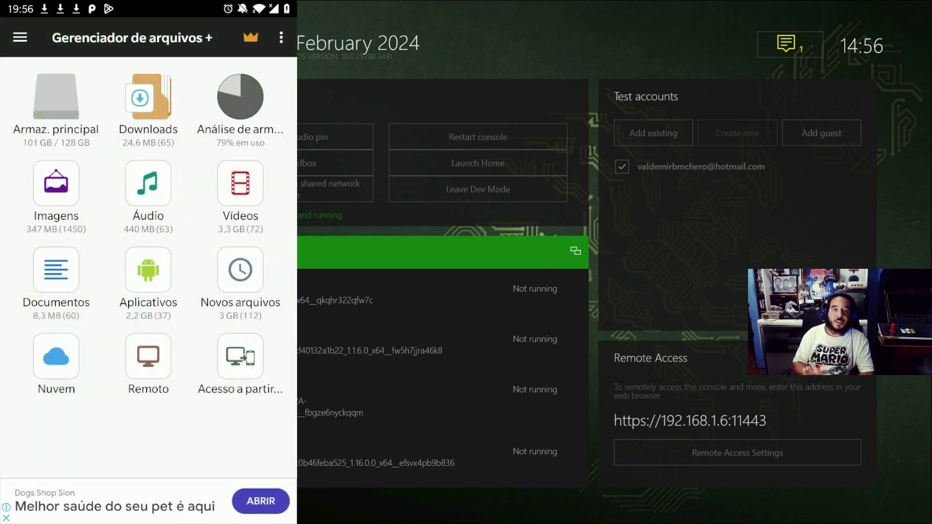
In Downloads, check Dependencies (1).zip, dismissing the open-with chooser and extra actions list
{"action": "left_click", "coordinate": [148, 97]}
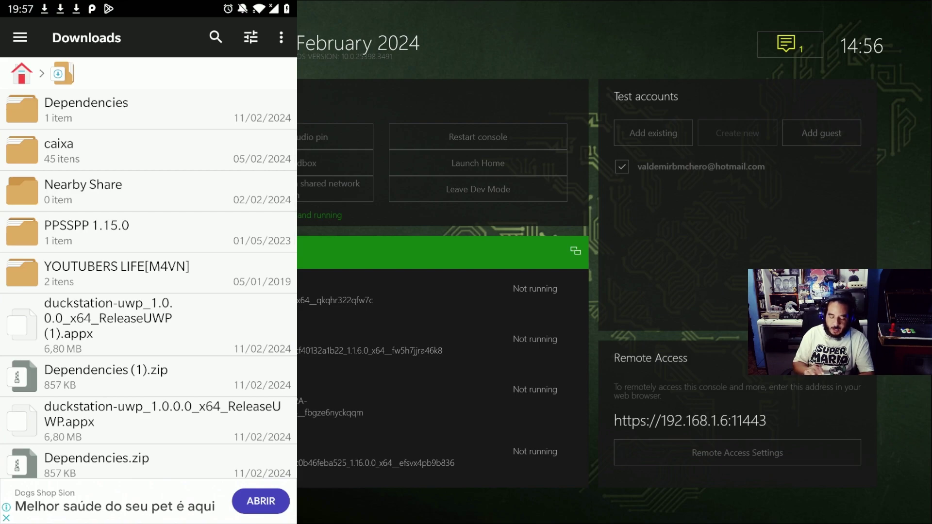
{"action": "scroll", "coordinate": [148, 284], "scroll_direction": "down", "scroll_amount": 1}
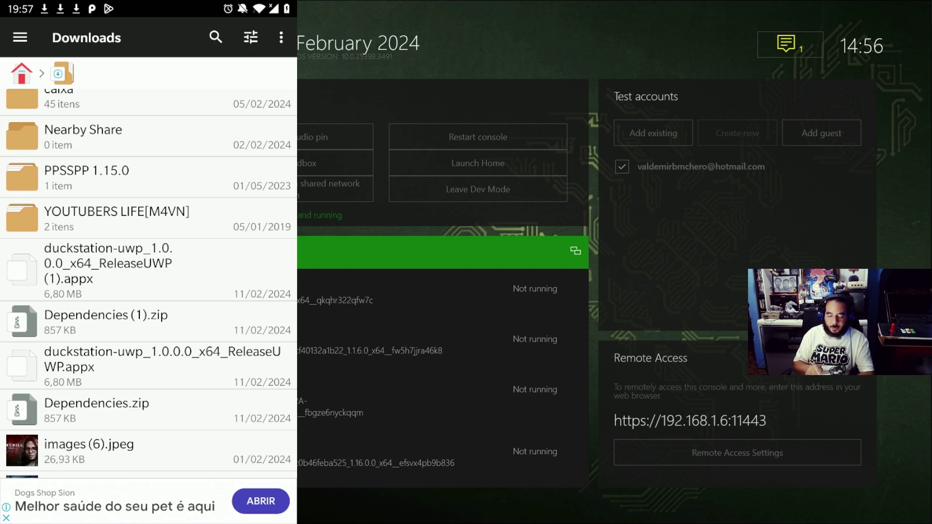
{"action": "scroll", "coordinate": [148, 284], "scroll_direction": "up", "scroll_amount": 1}
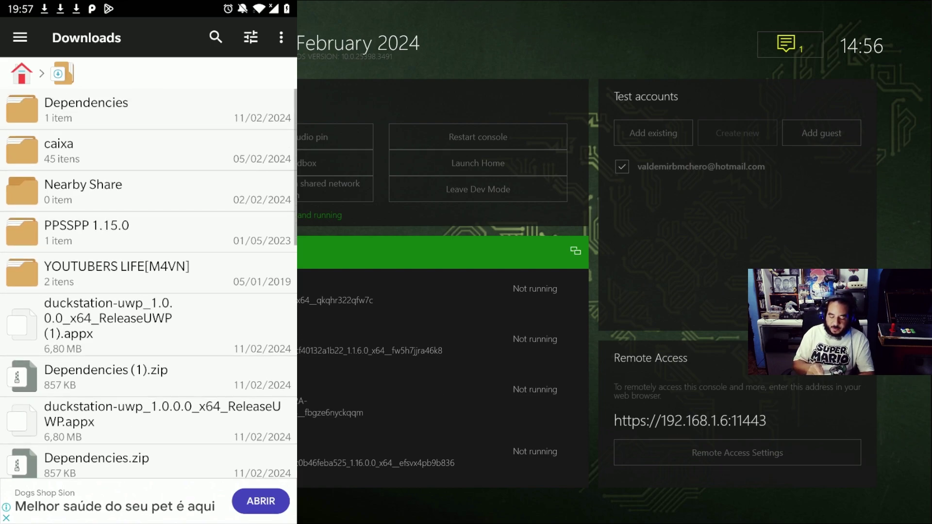
{"action": "left_click", "coordinate": [146, 376]}
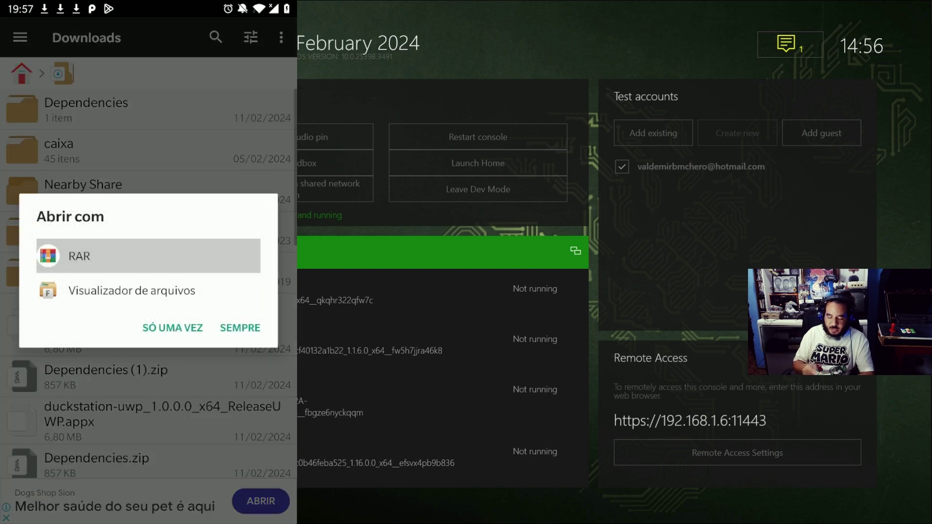
{"action": "key", "text": "Escape"}
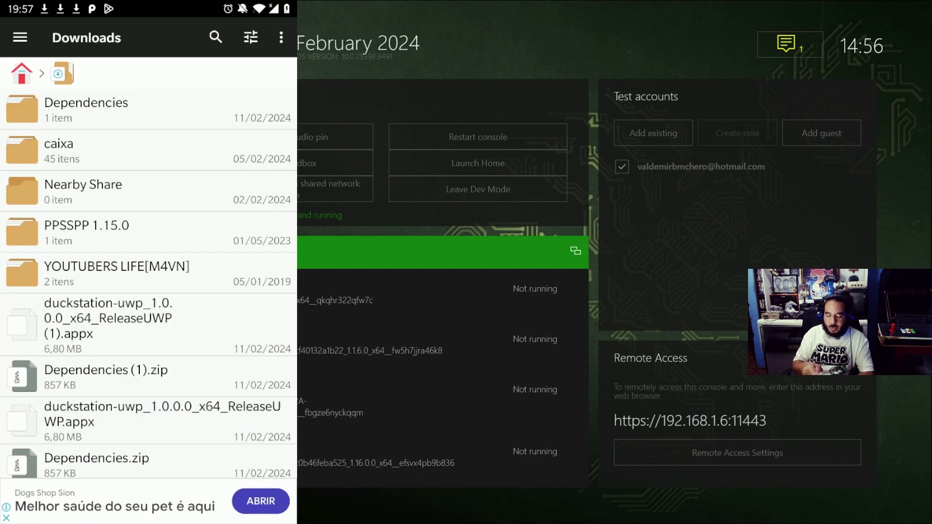
{"action": "left_click", "coordinate": [145, 377]}
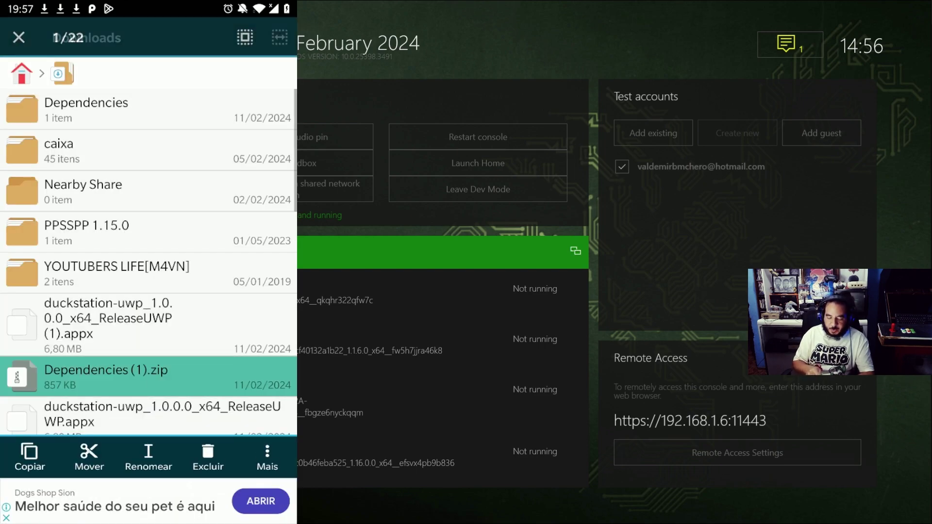
{"action": "left_click", "coordinate": [267, 456]}
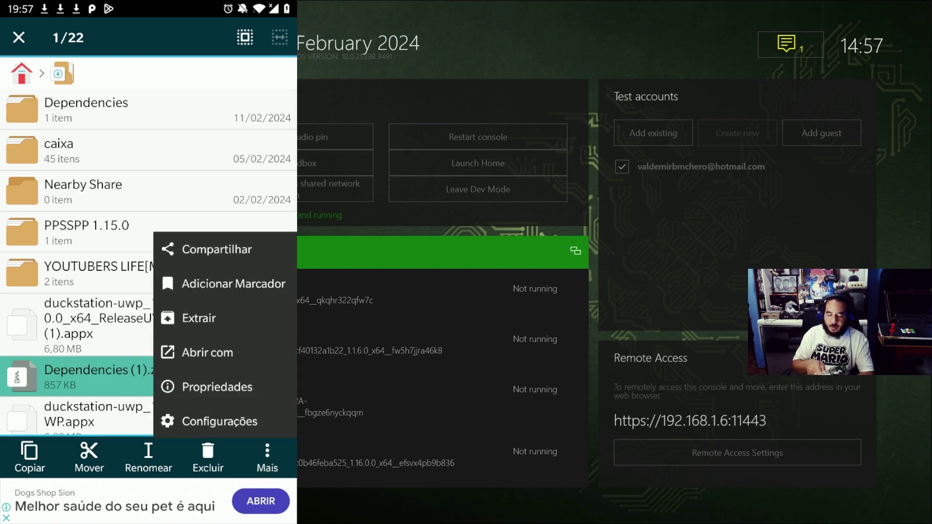
{"action": "key", "text": "Escape"}
Open Dependencies > Dependencies > x64 to confirm the VCLibs package, then return to Downloads
{"action": "left_click", "coordinate": [145, 109]}
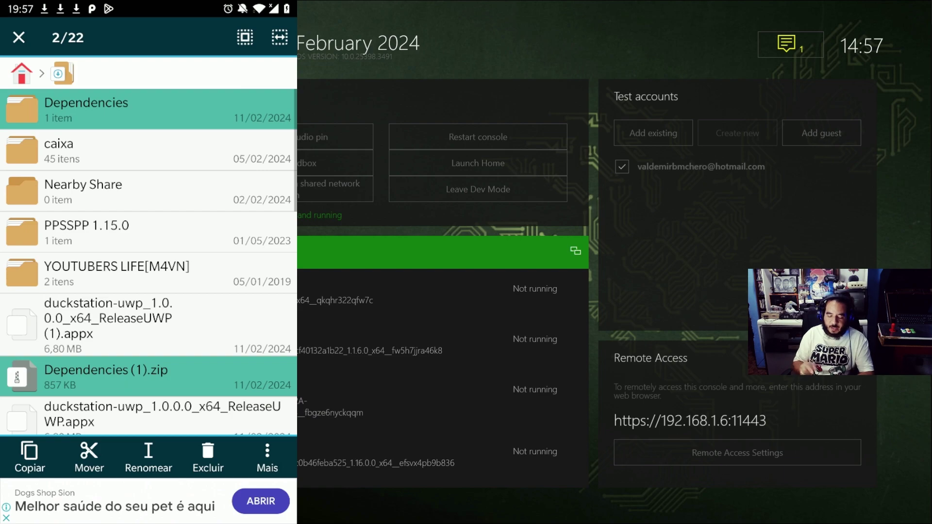
{"action": "left_click", "coordinate": [146, 376]}
{"action": "left_click", "coordinate": [146, 110]}
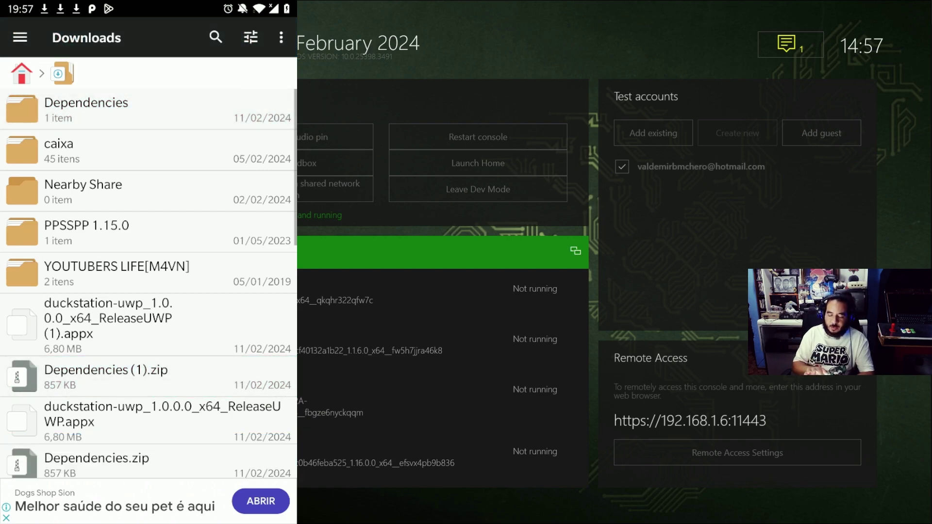
{"action": "left_click", "coordinate": [146, 109]}
{"action": "left_click", "coordinate": [146, 109]}
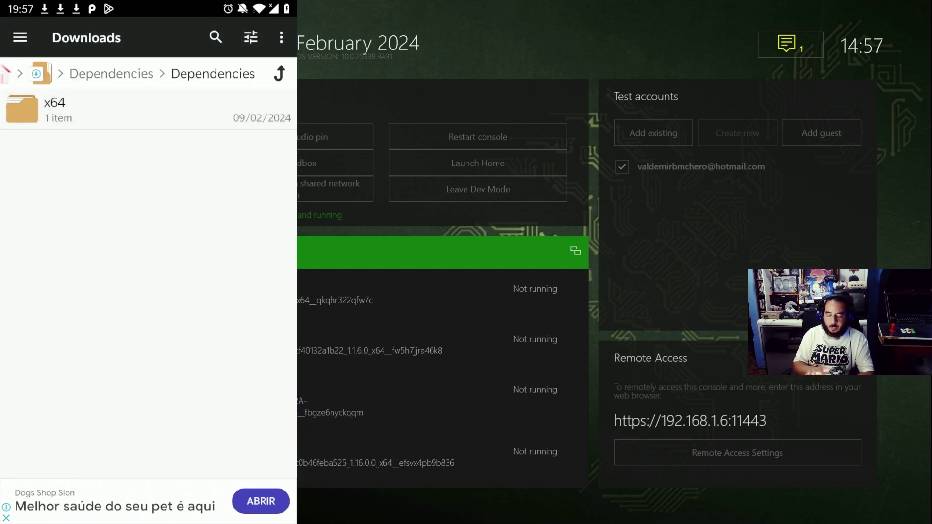
{"action": "left_click", "coordinate": [145, 110]}
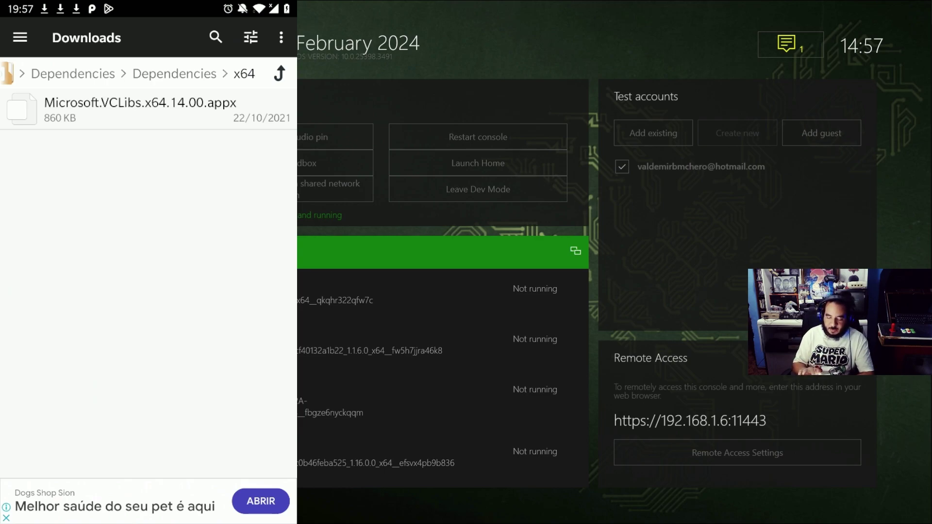
{"action": "left_click", "coordinate": [280, 73]}
{"action": "left_click", "coordinate": [279, 74]}
{"action": "left_click", "coordinate": [280, 73]}
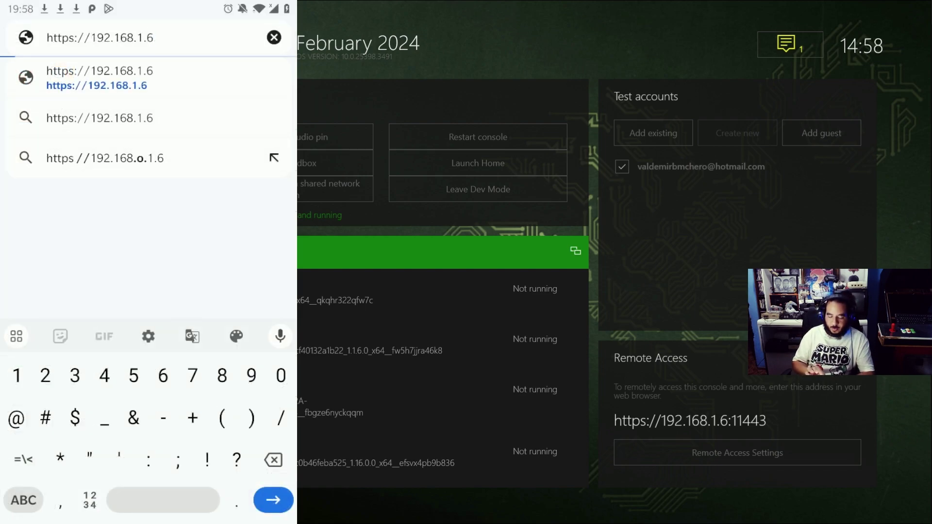
{"action": "type", "text": ":"}
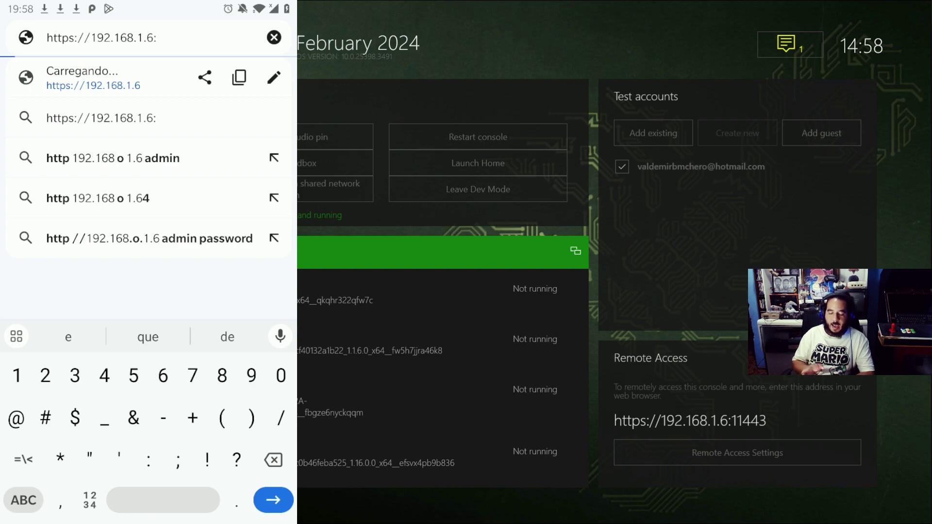
{"action": "type", "text": "11"}
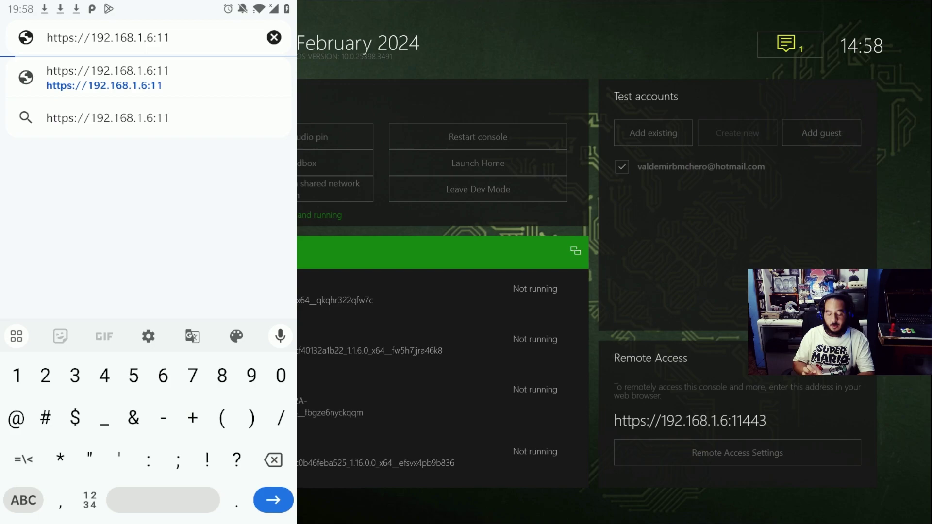
{"action": "type", "text": "443"}
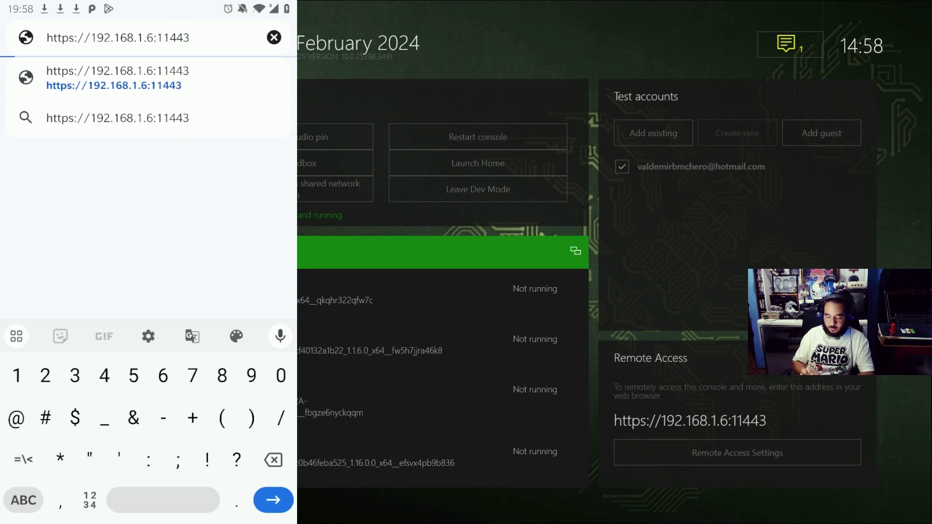
{"action": "key", "text": "Return"}
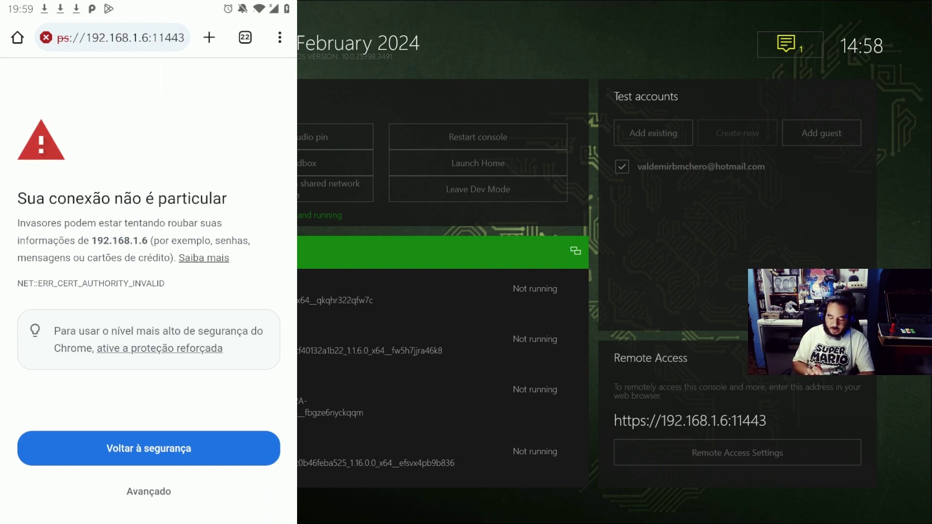
{"action": "left_click", "coordinate": [148, 491]}
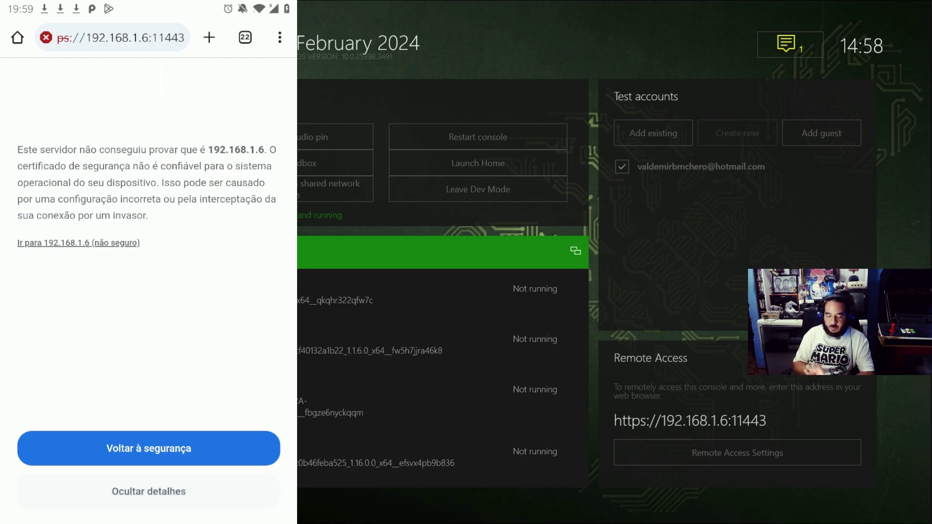
{"action": "left_click", "coordinate": [78, 243]}
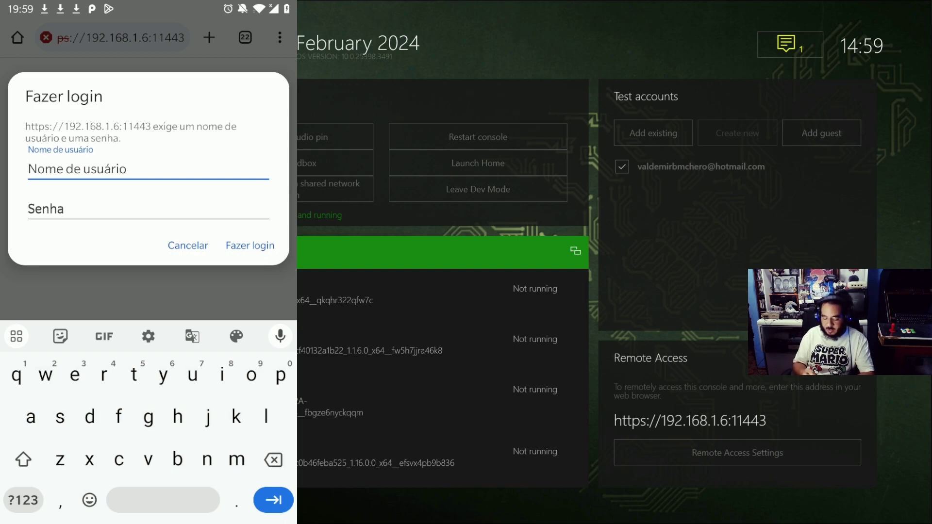
Enter the portal username and password and log in
{"action": "key", "text": "BackSpace"}
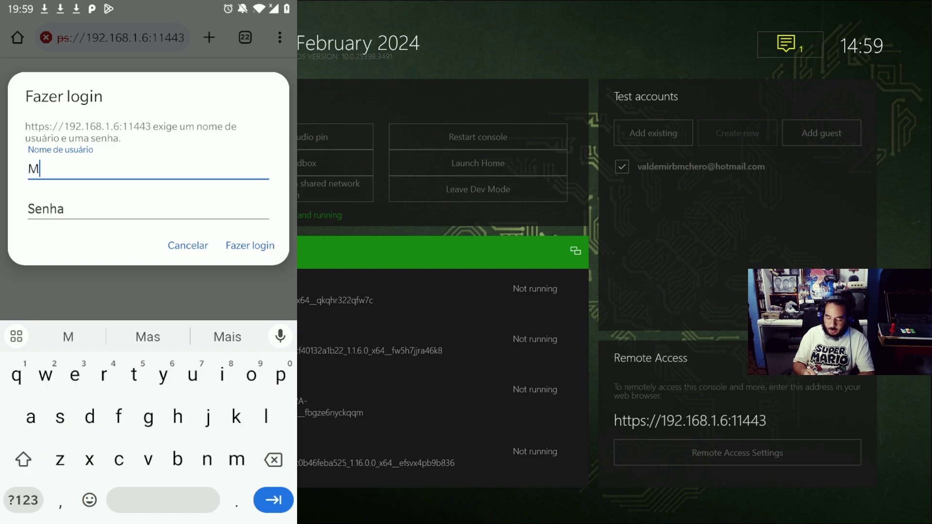
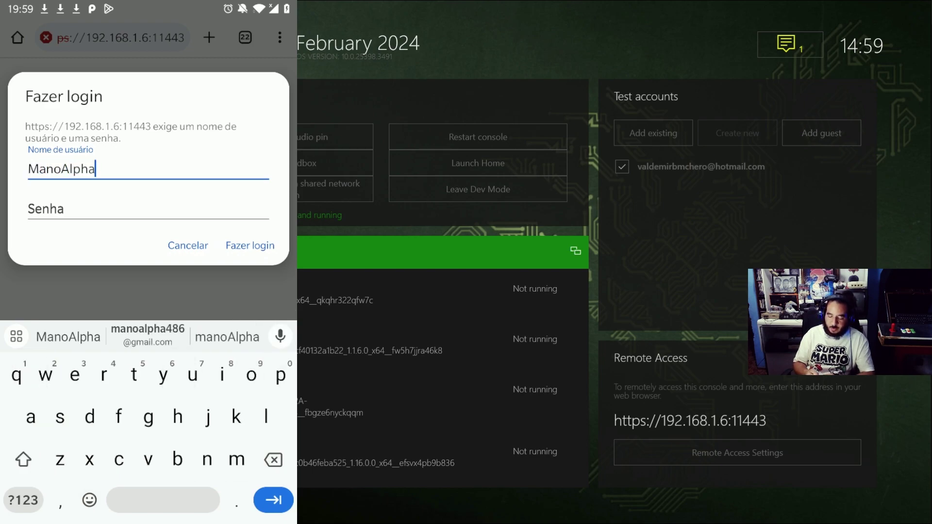
{"action": "key", "text": "Tab"}
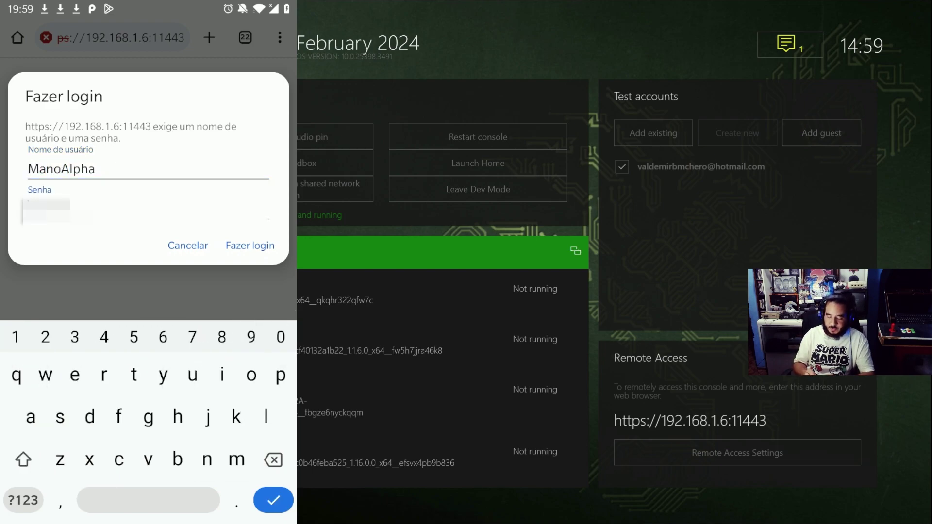
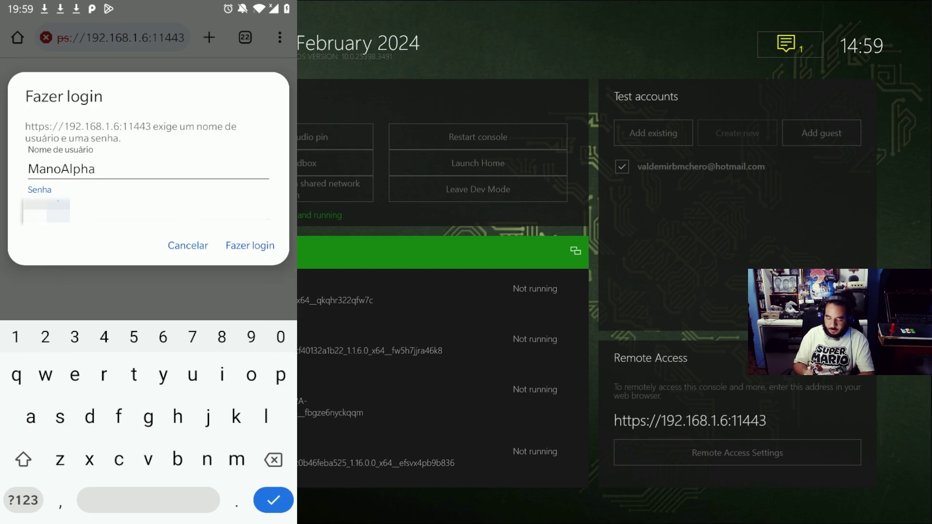
{"action": "left_click", "coordinate": [23, 500]}
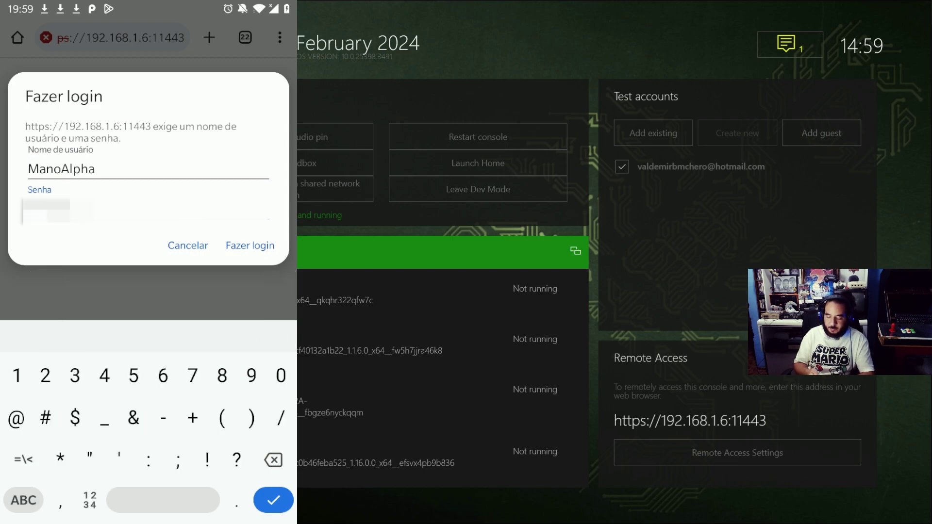
{"action": "key", "text": "Return"}
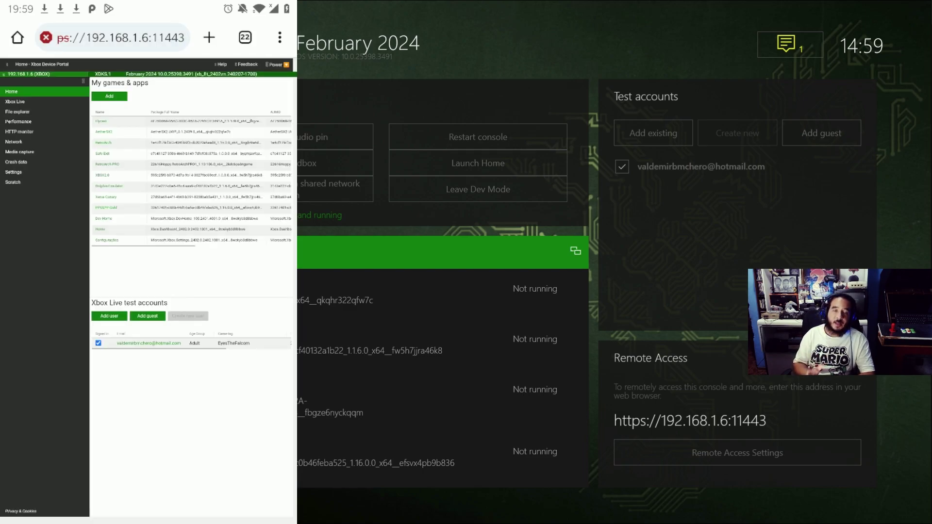
Move from the portal's Home overview to the Settings page showing Device Information
{"action": "scroll", "coordinate": [227, 138], "scroll_direction": "up", "scroll_amount": 5}
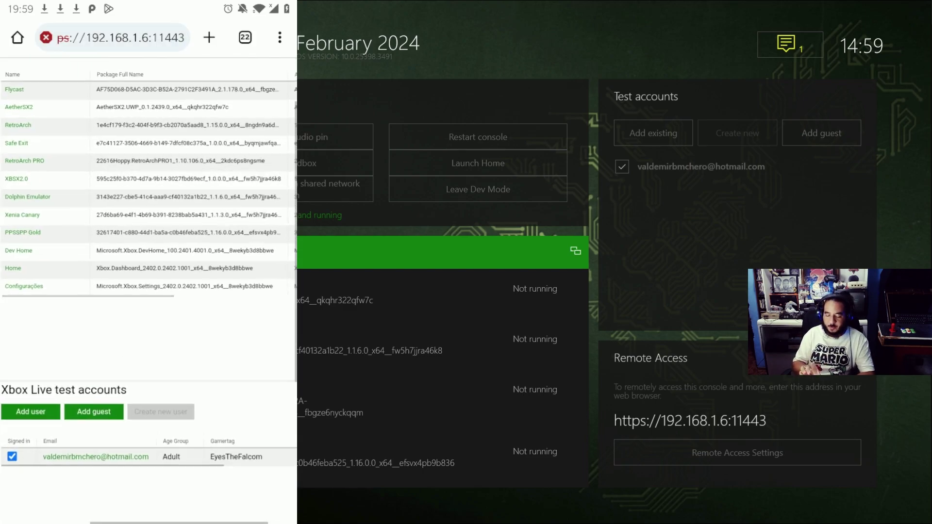
{"action": "scroll", "coordinate": [148, 291], "scroll_direction": "down", "scroll_amount": 5}
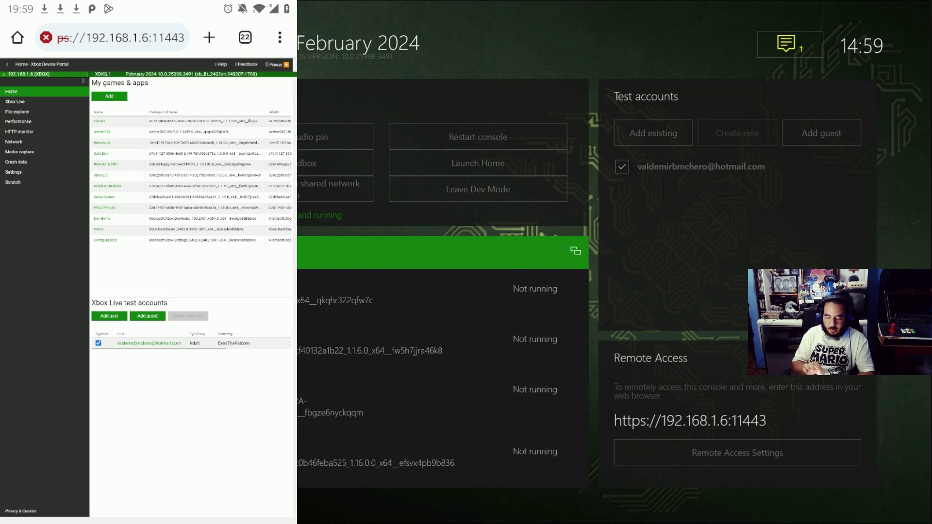
{"action": "scroll", "coordinate": [148, 291], "scroll_direction": "up", "scroll_amount": 5}
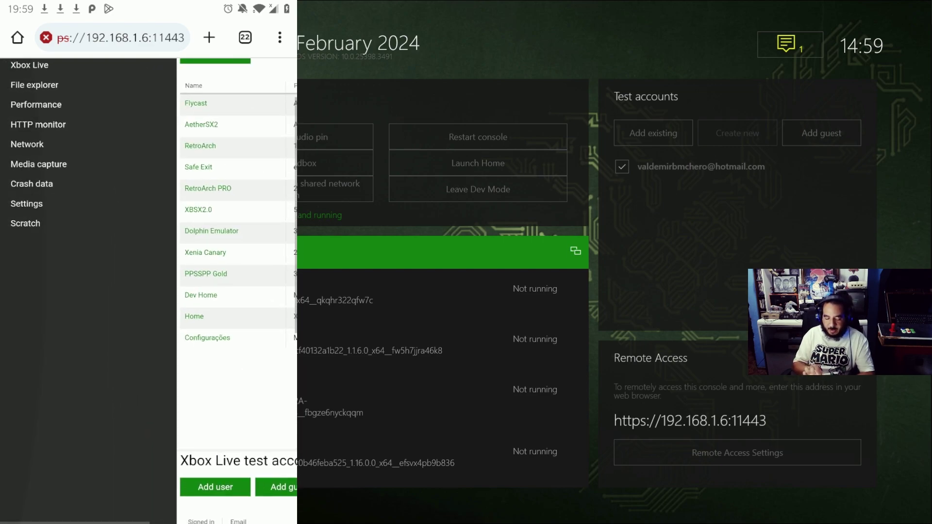
{"action": "left_click", "coordinate": [26, 203]}
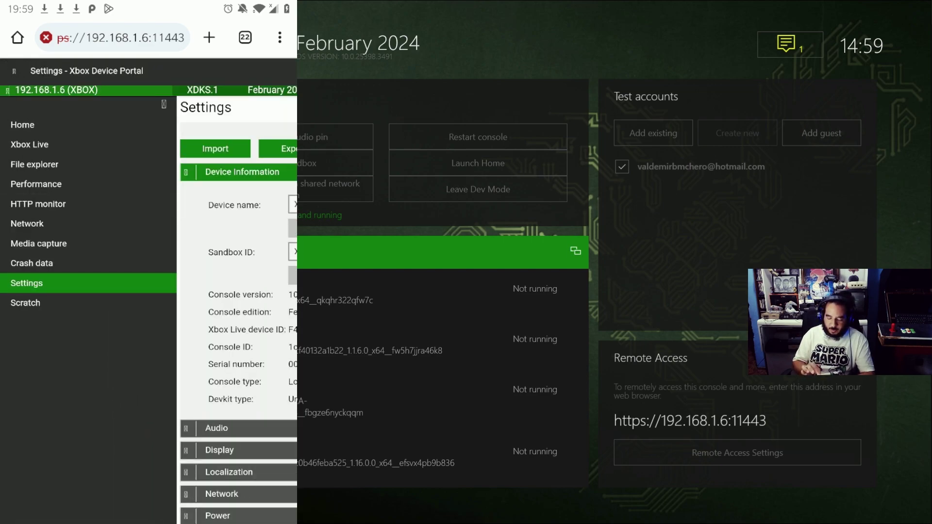
Expand Preference settings and leave the default home experience on Retail Home
{"action": "scroll", "coordinate": [149, 291], "scroll_direction": "down", "scroll_amount": 3}
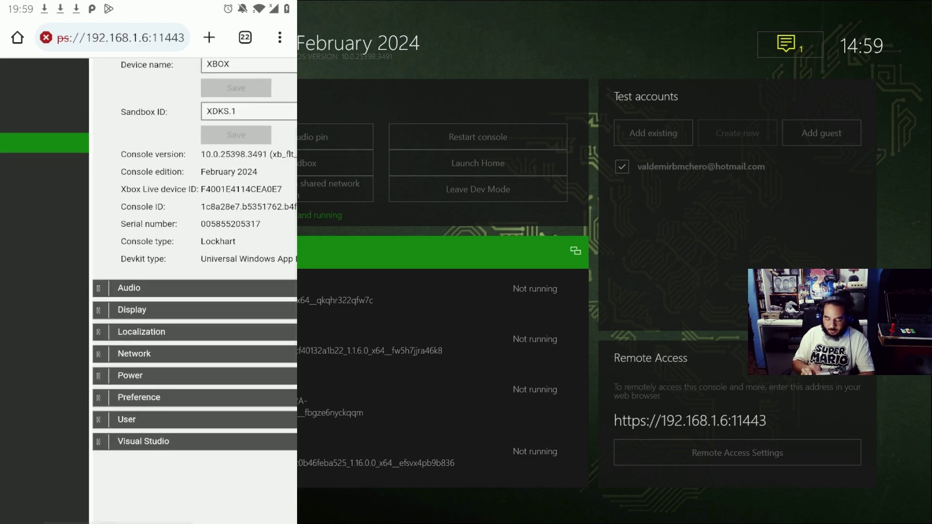
{"action": "left_click", "coordinate": [138, 397]}
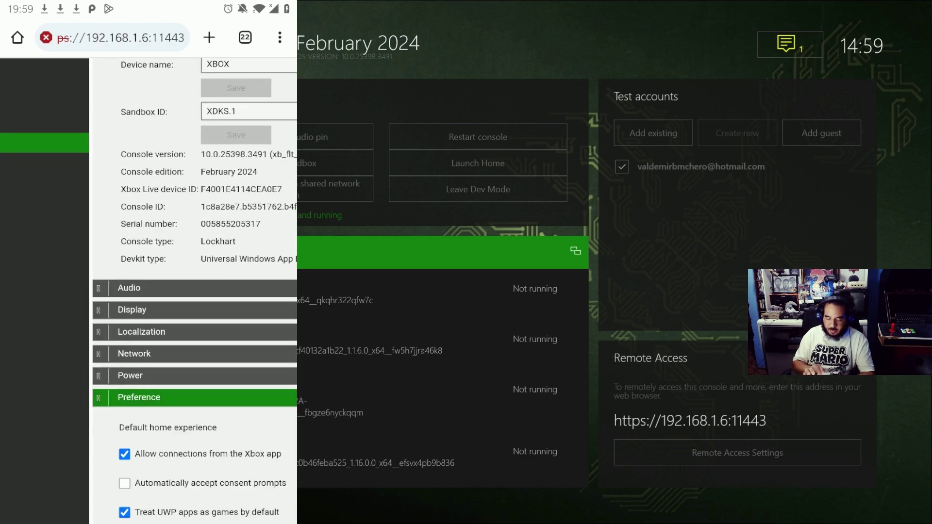
{"action": "scroll", "coordinate": [148, 291], "scroll_direction": "down", "scroll_amount": 3}
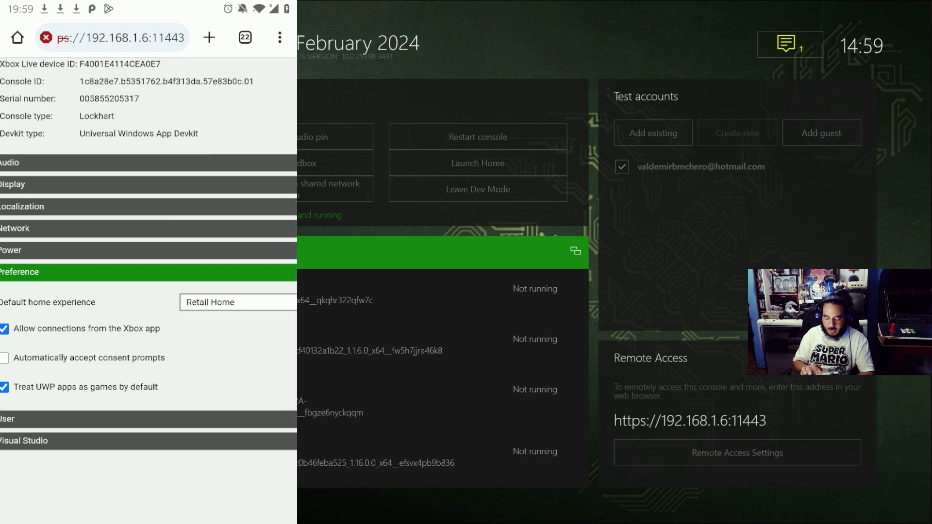
{"action": "scroll", "coordinate": [148, 291], "scroll_direction": "down", "scroll_amount": 3}
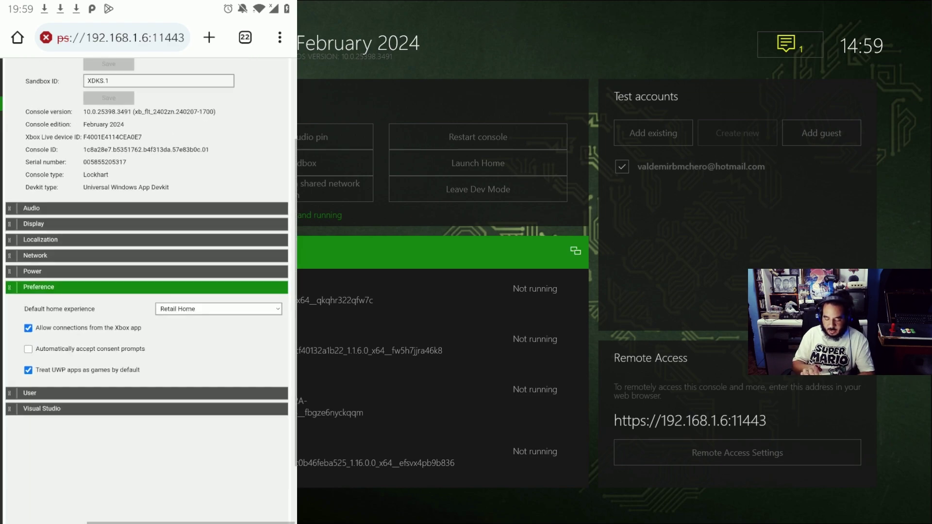
{"action": "left_click", "coordinate": [222, 310]}
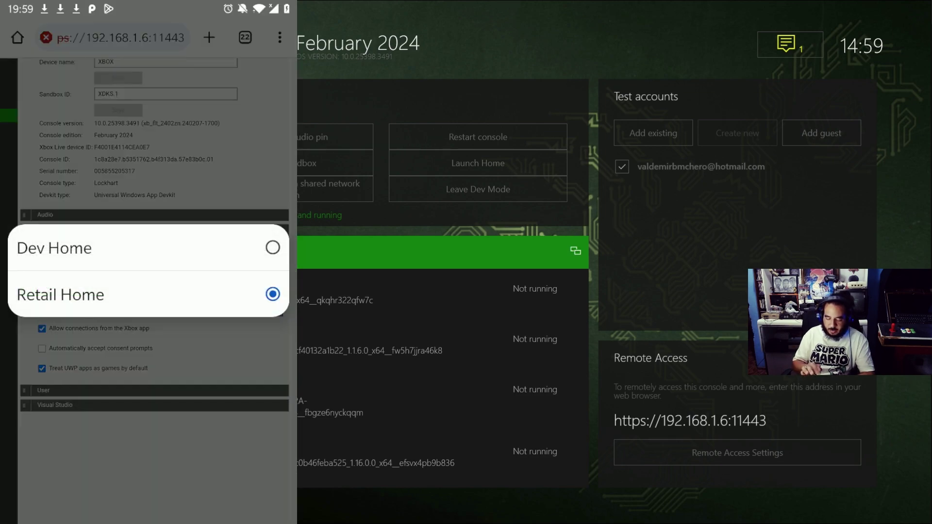
{"action": "key", "text": "Escape"}
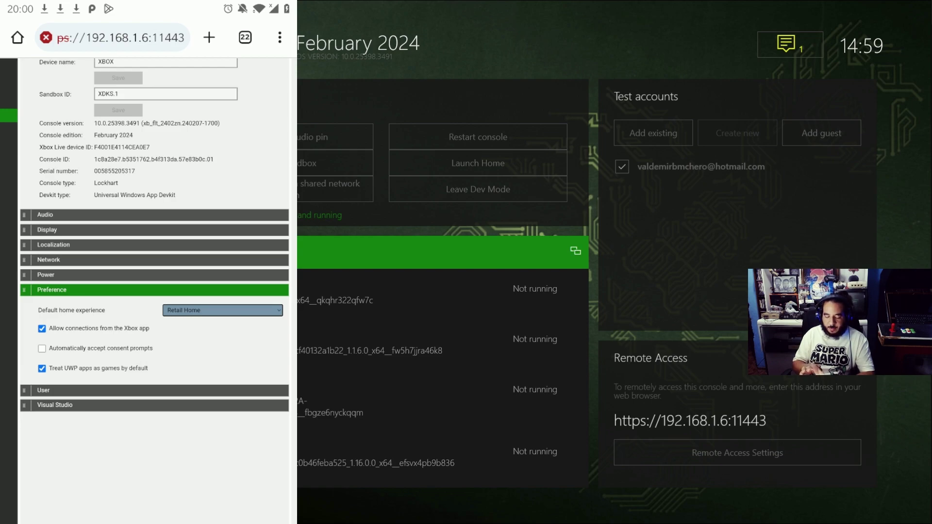
{"action": "scroll", "coordinate": [148, 291], "scroll_direction": "down", "scroll_amount": 3}
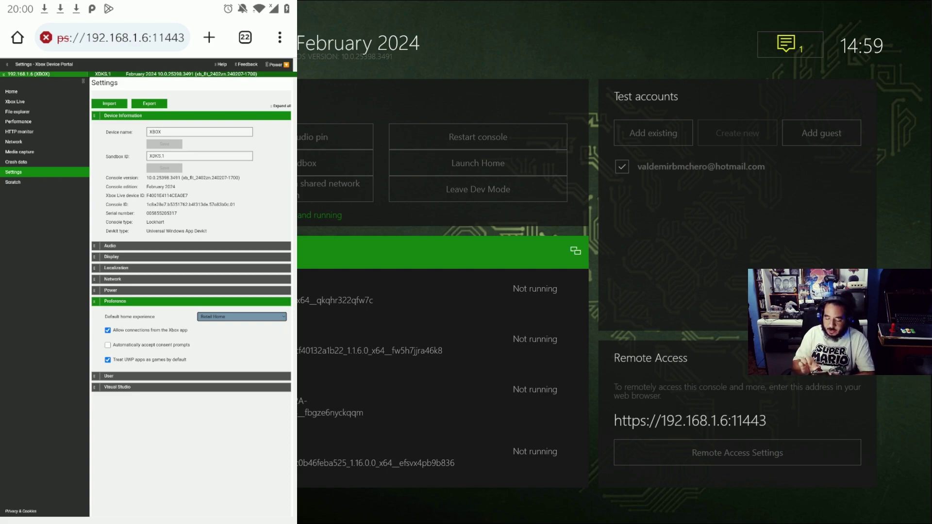
Dismiss the Chrome menu and return to the Device Portal Home page with My games & apps
{"action": "left_click", "coordinate": [280, 38]}
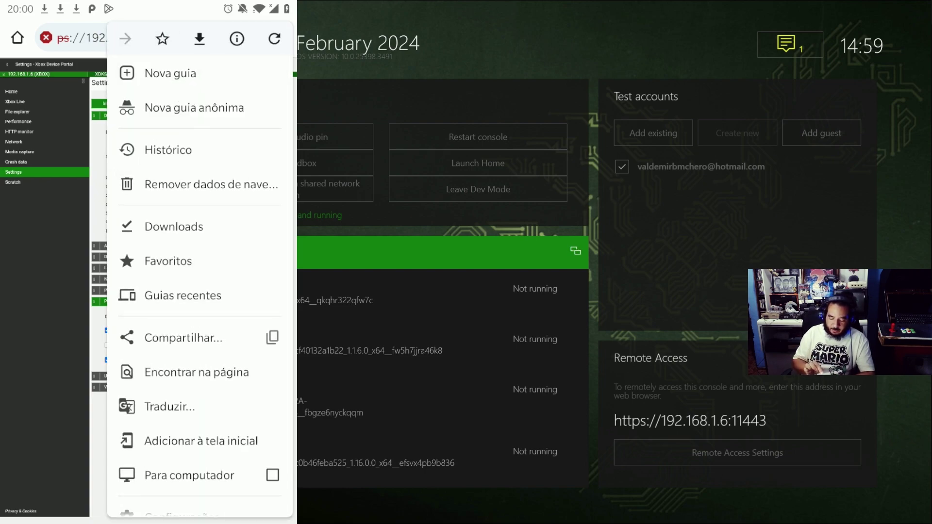
{"action": "scroll", "coordinate": [200, 272], "scroll_direction": "down", "scroll_amount": 2}
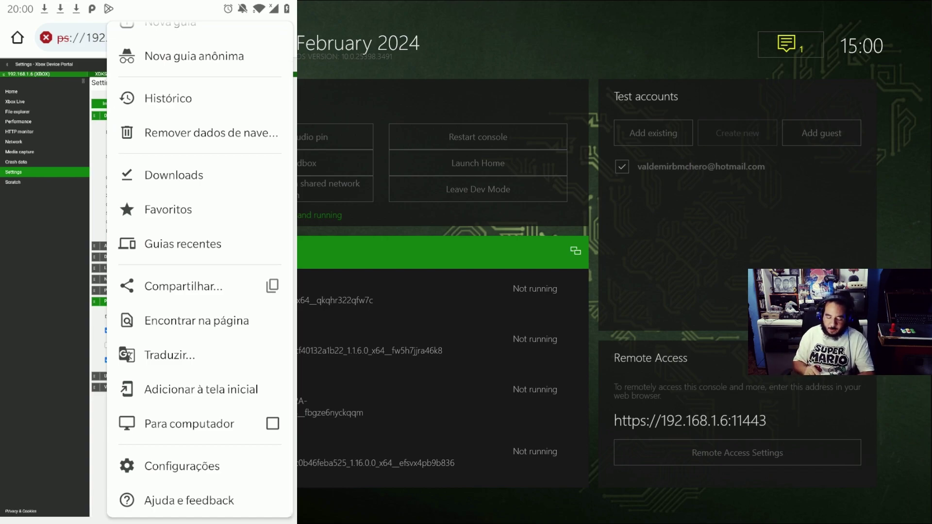
{"action": "key", "text": "Escape"}
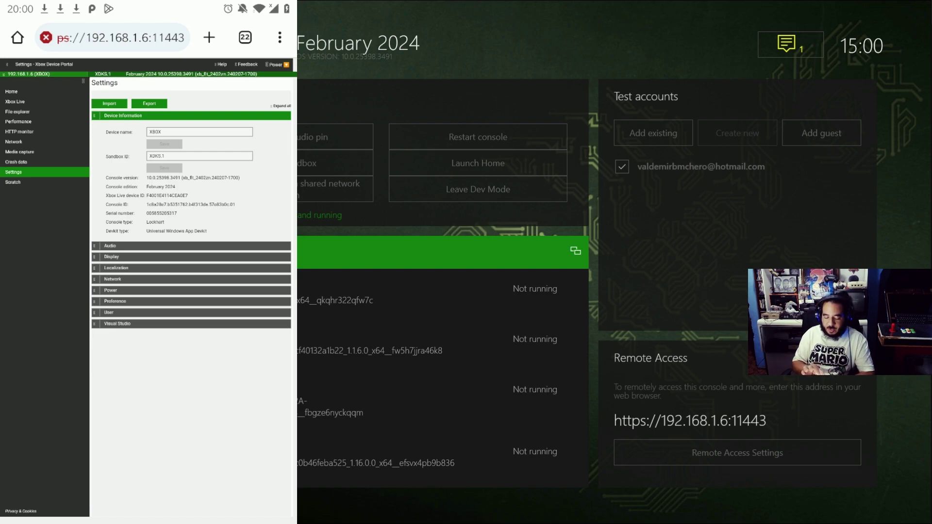
{"action": "scroll", "coordinate": [149, 291], "scroll_direction": "up", "scroll_amount": 3}
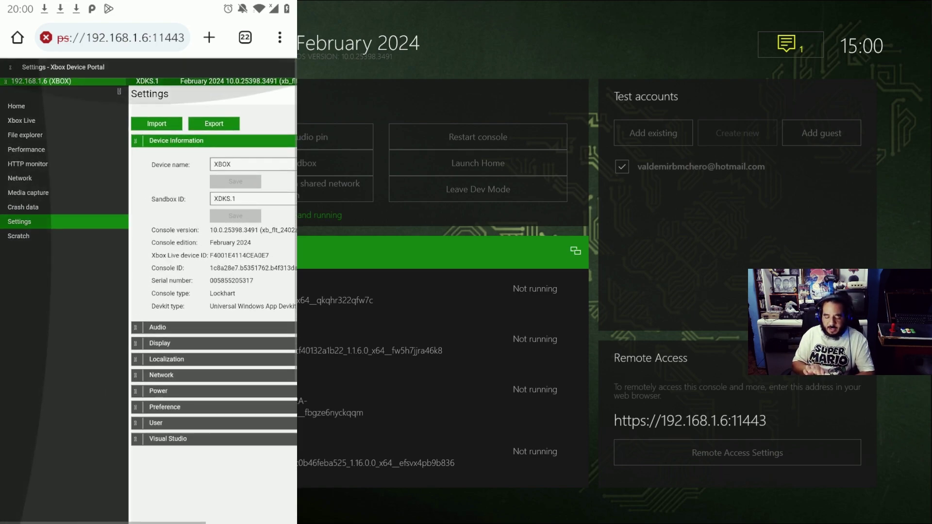
{"action": "left_click", "coordinate": [16, 104]}
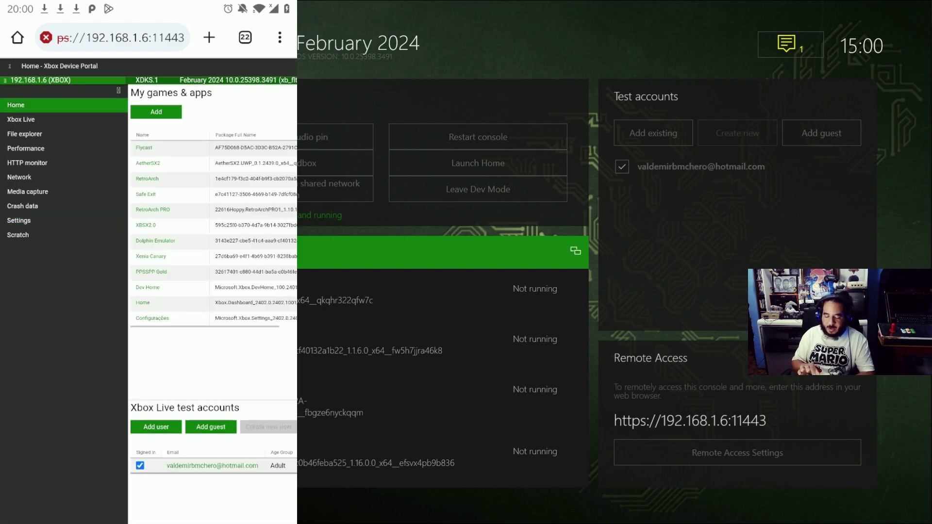
{"action": "scroll", "coordinate": [148, 291], "scroll_direction": "right", "scroll_amount": 5}
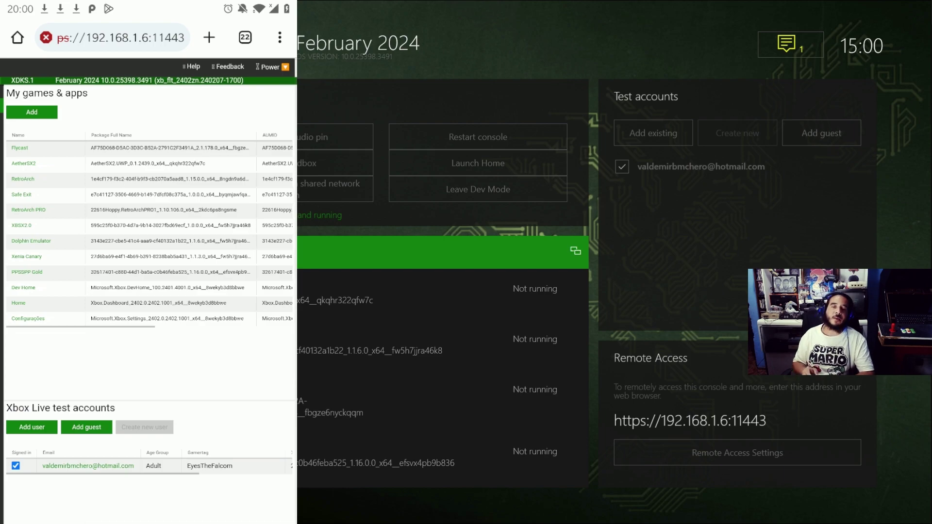
Add a new app with duckstation-uwp_1.0.0.0_x64_ReleaseUWP (1).appx from Downloads as the package
{"action": "left_click", "coordinate": [31, 112]}
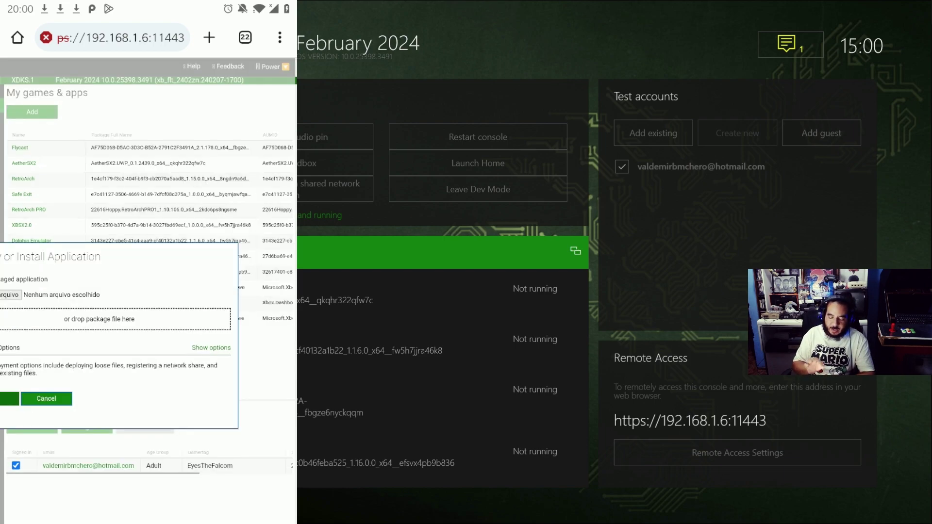
{"action": "scroll", "coordinate": [148, 291], "scroll_direction": "left", "scroll_amount": 3}
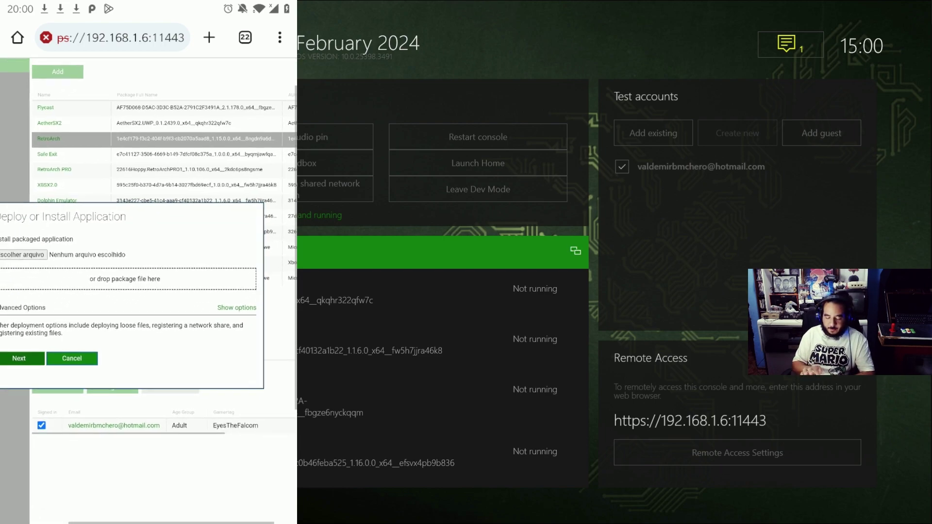
{"action": "scroll", "coordinate": [148, 291], "scroll_direction": "down", "scroll_amount": 2}
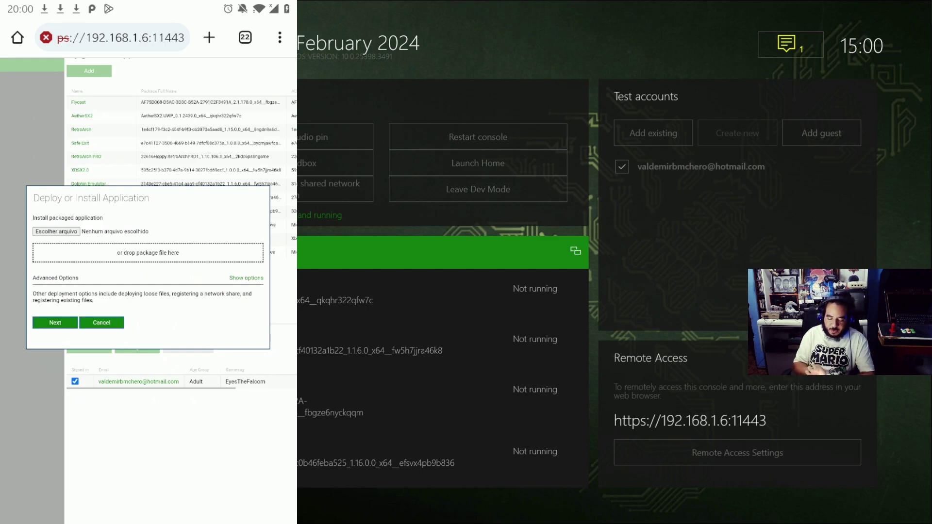
{"action": "left_click", "coordinate": [57, 231]}
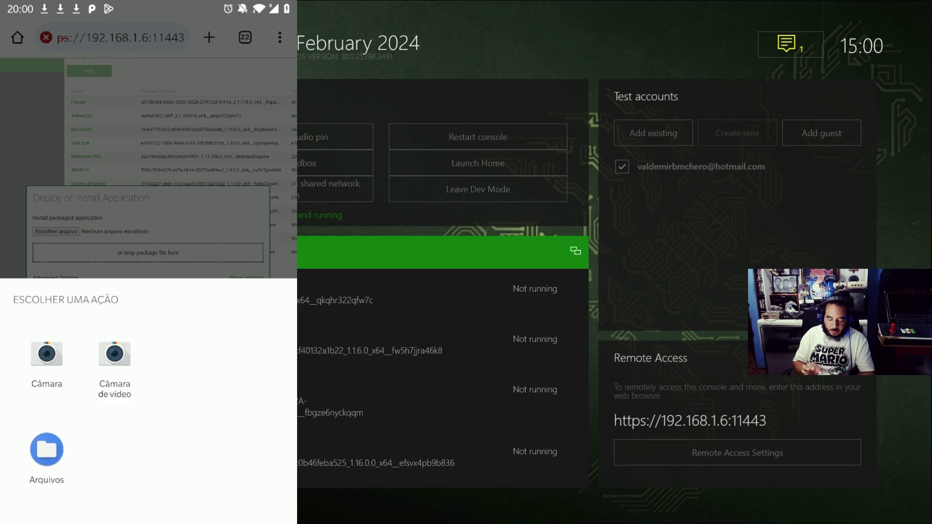
{"action": "left_click", "coordinate": [46, 449]}
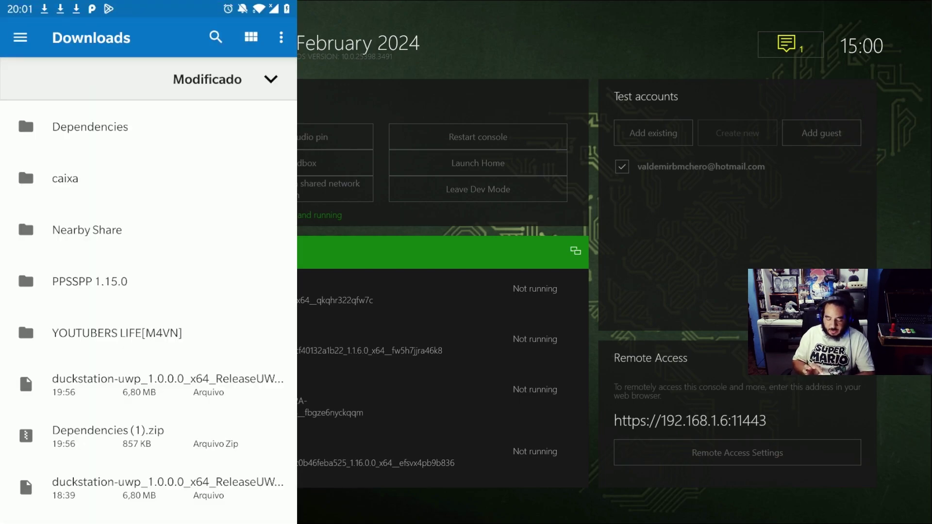
{"action": "scroll", "coordinate": [149, 313], "scroll_direction": "down", "scroll_amount": 1}
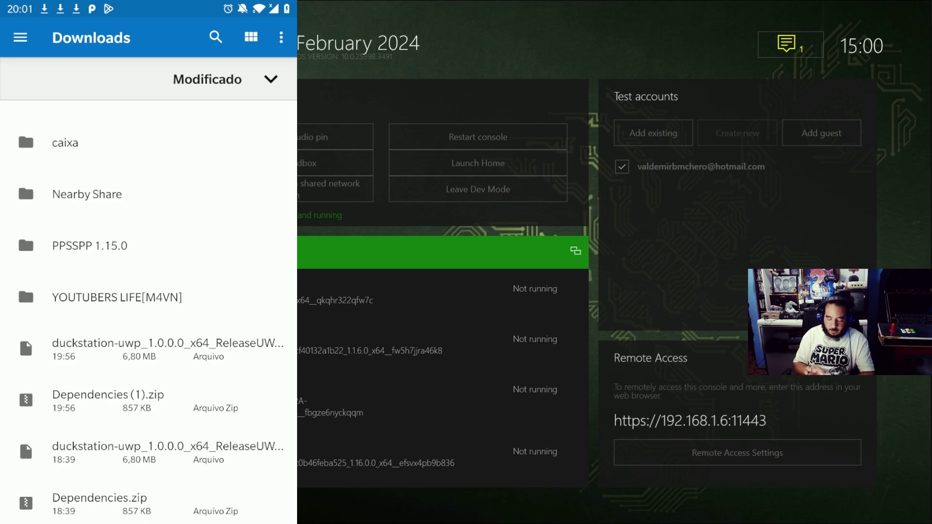
{"action": "left_click", "coordinate": [160, 348]}
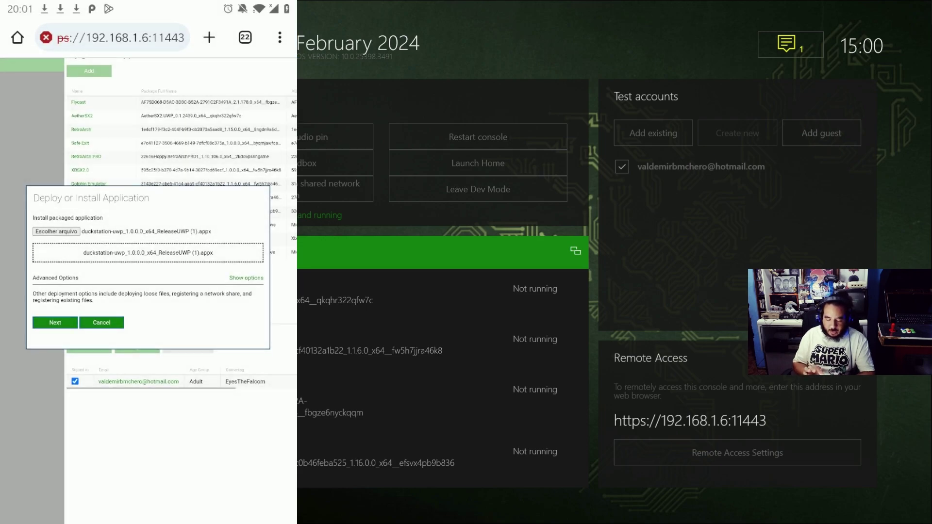
{"action": "scroll", "coordinate": [148, 253], "scroll_direction": "up", "scroll_amount": 3}
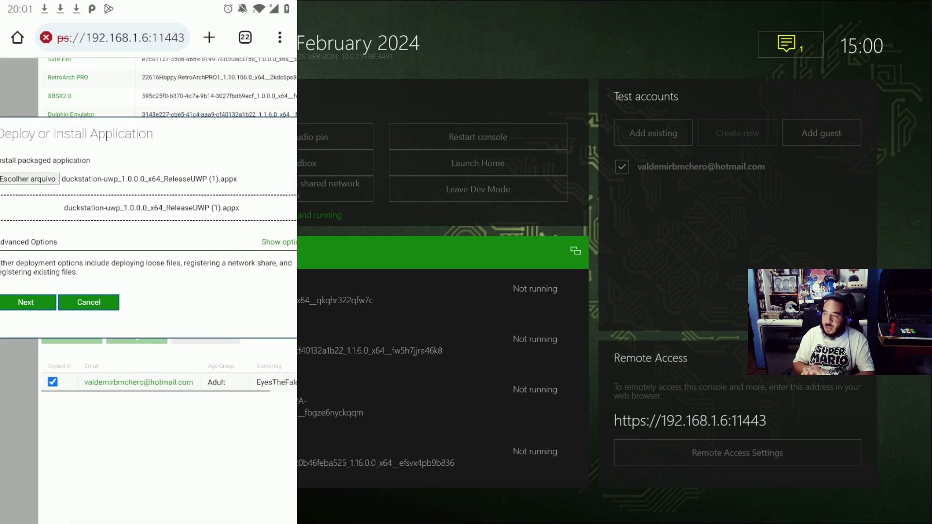
{"action": "left_click_drag", "start_coordinate": [121, 219], "coordinate": [138, 219]}
Add Microsoft.VCLibs.x64.14.00.appx from Dependencies > Dependencies > x64 as a dependency and start installing
{"action": "left_click", "coordinate": [51, 302]}
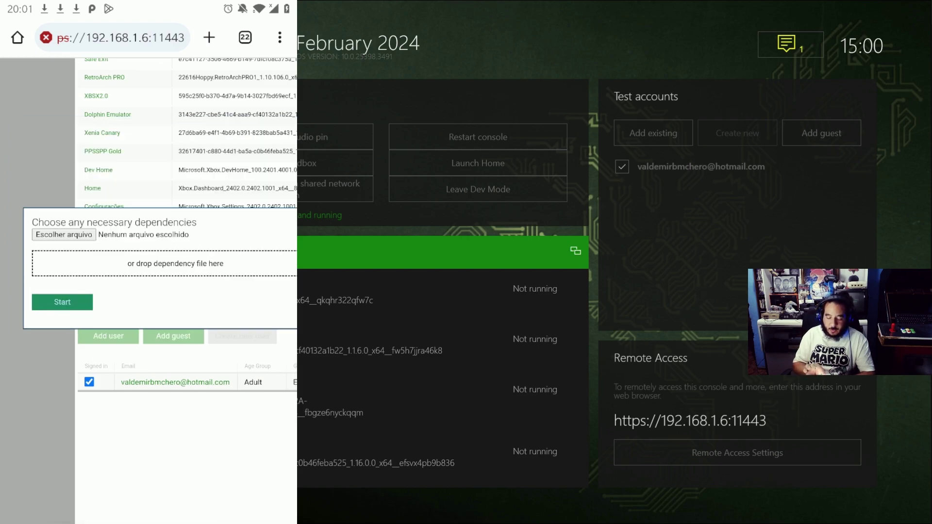
{"action": "left_click", "coordinate": [62, 302]}
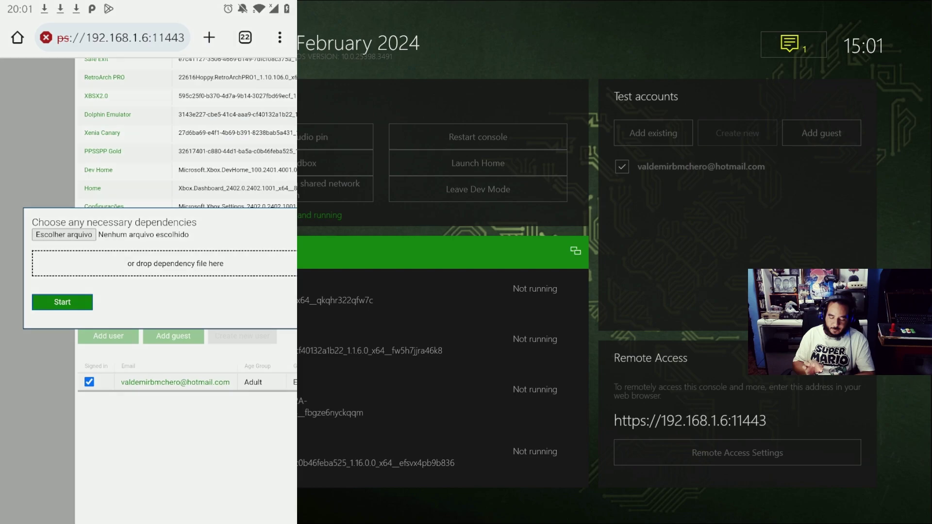
{"action": "left_click", "coordinate": [47, 449]}
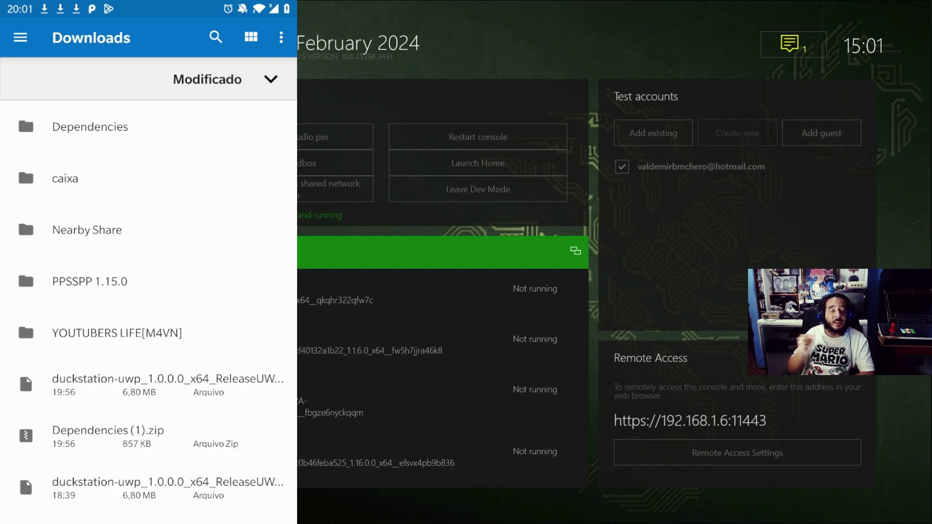
{"action": "left_click", "coordinate": [90, 127]}
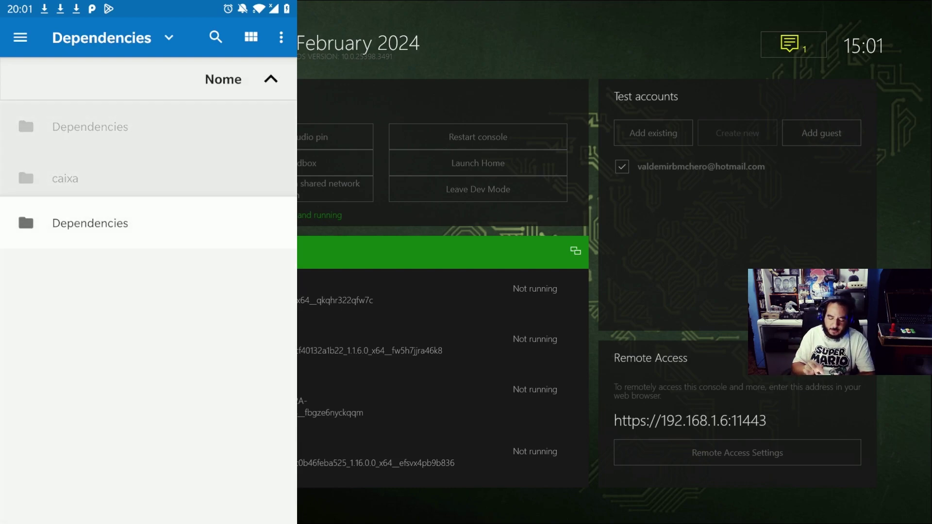
{"action": "left_click", "coordinate": [90, 127]}
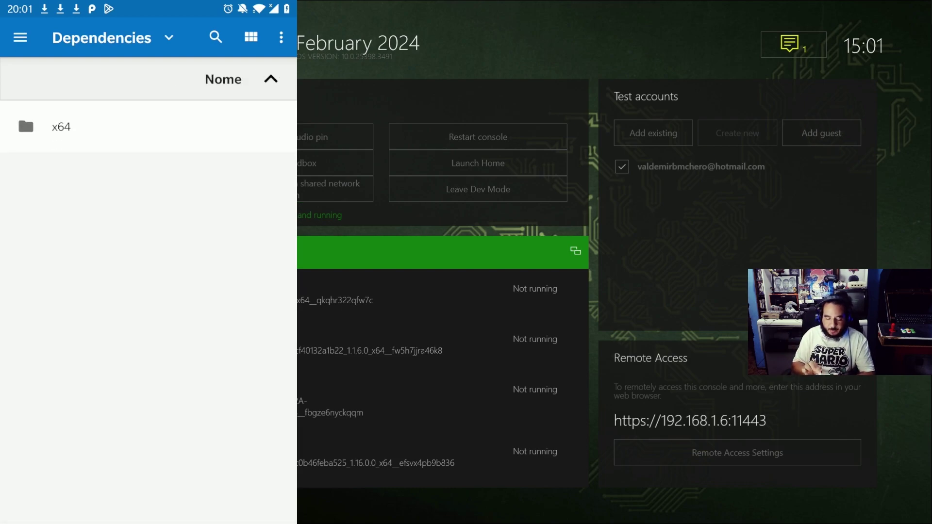
{"action": "left_click", "coordinate": [62, 127]}
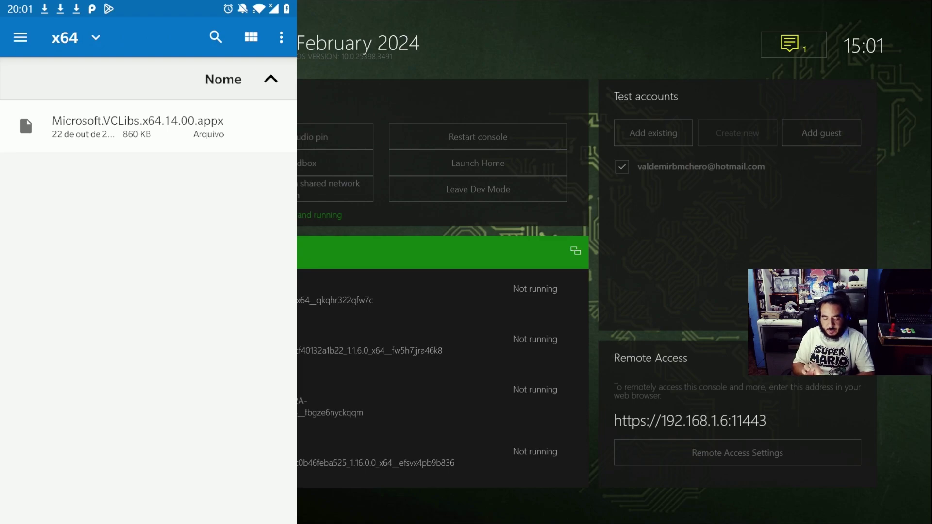
{"action": "left_click", "coordinate": [138, 126]}
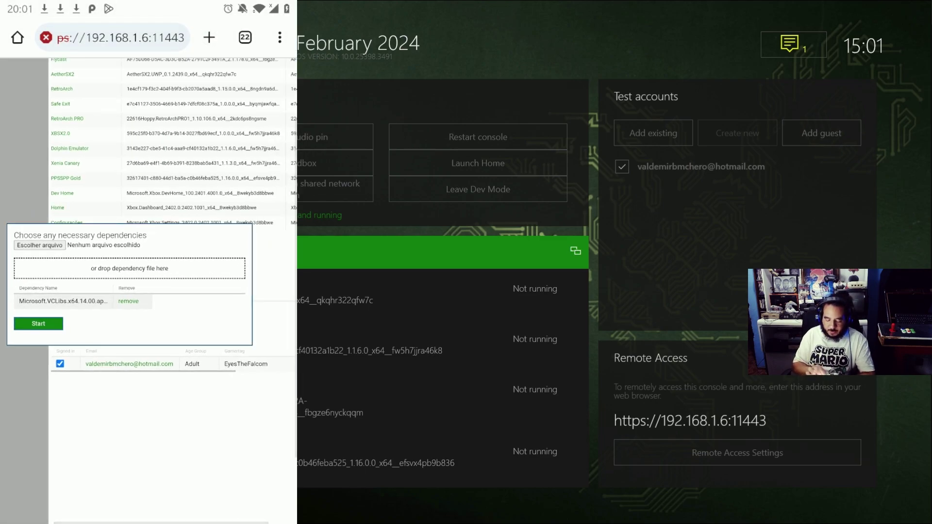
{"action": "left_click", "coordinate": [37, 322]}
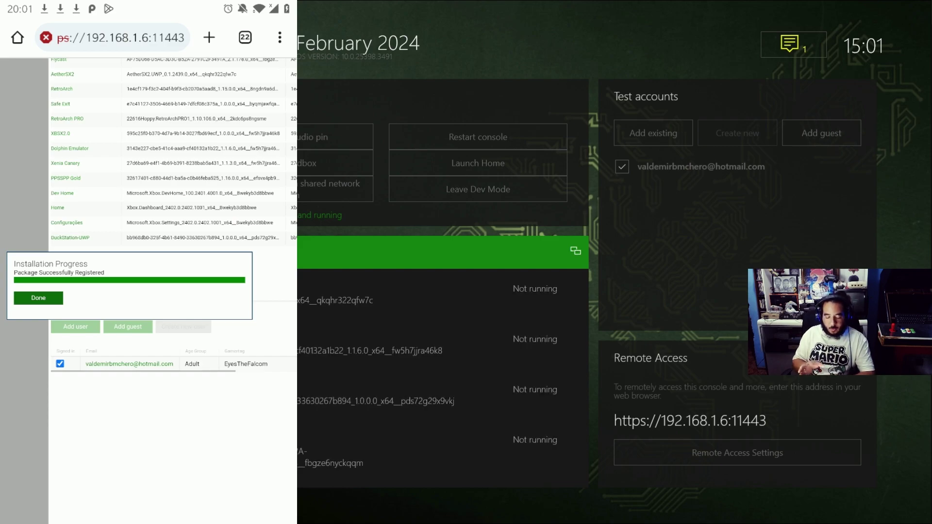
Close the Installation Progress dialog and reload the Device Portal page to refresh My games & apps
{"action": "scroll", "coordinate": [149, 194], "scroll_direction": "up", "scroll_amount": 3}
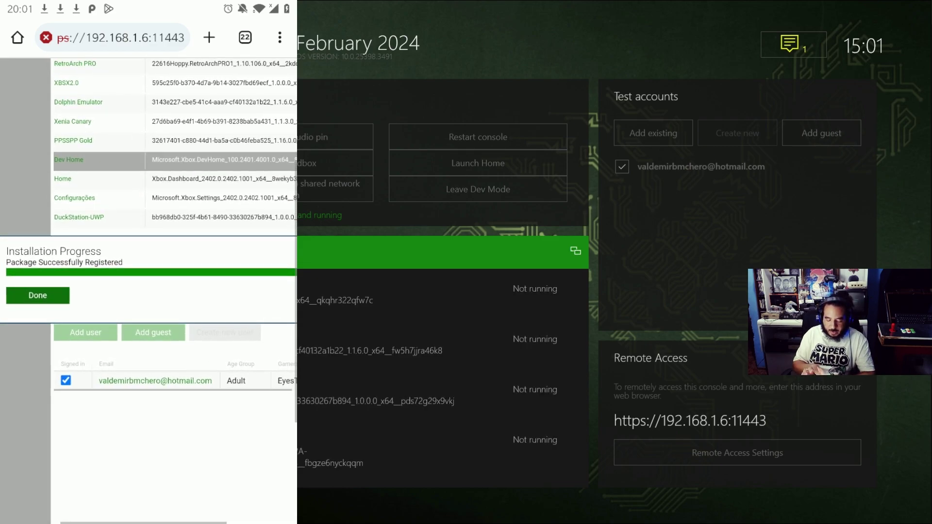
{"action": "left_click", "coordinate": [38, 295]}
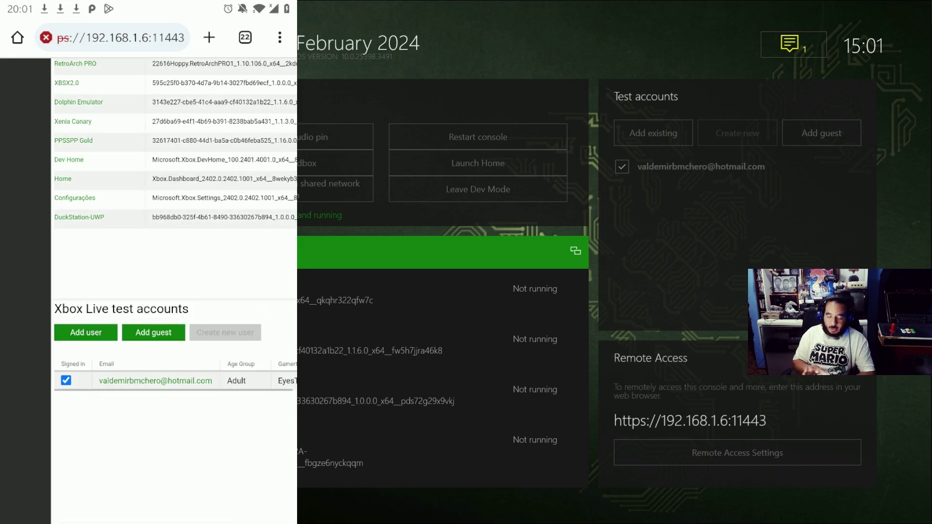
{"action": "scroll", "coordinate": [161, 242], "scroll_direction": "down", "scroll_amount": 3}
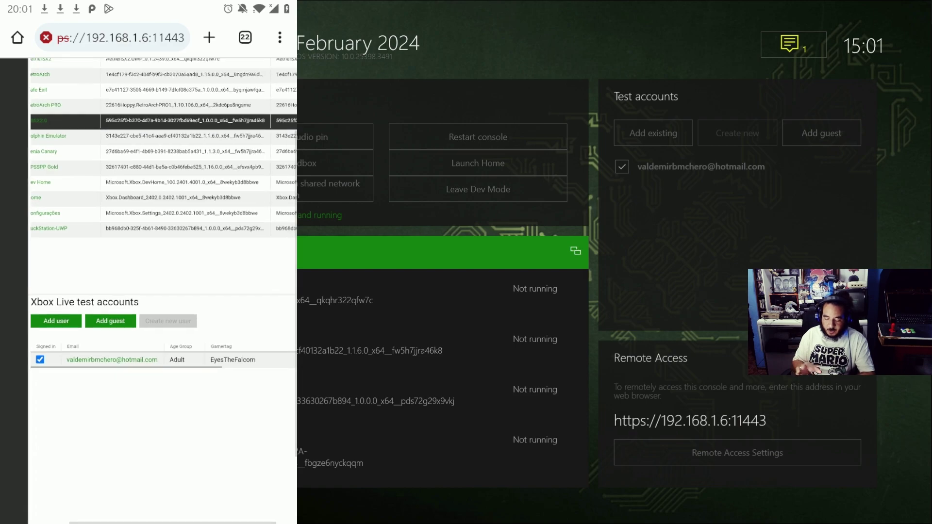
{"action": "left_click", "coordinate": [280, 37]}
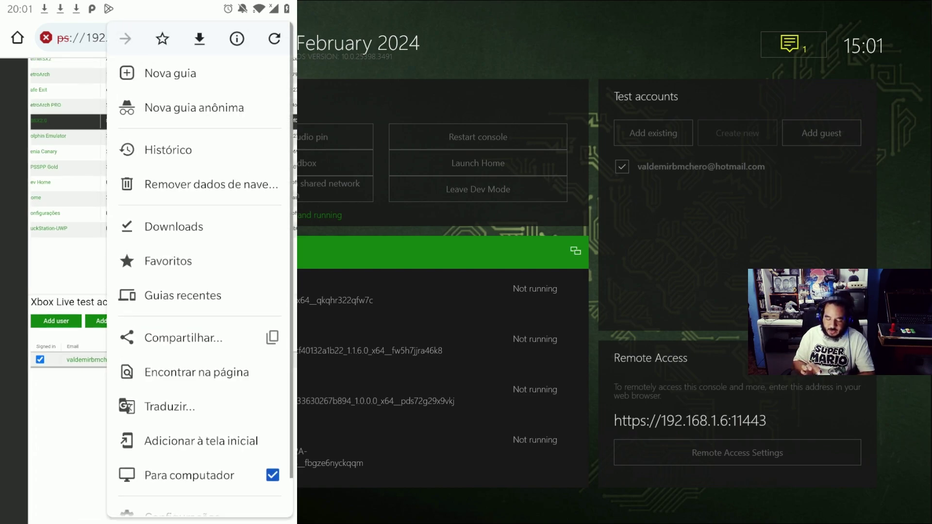
{"action": "scroll", "coordinate": [198, 267], "scroll_direction": "down", "scroll_amount": 2}
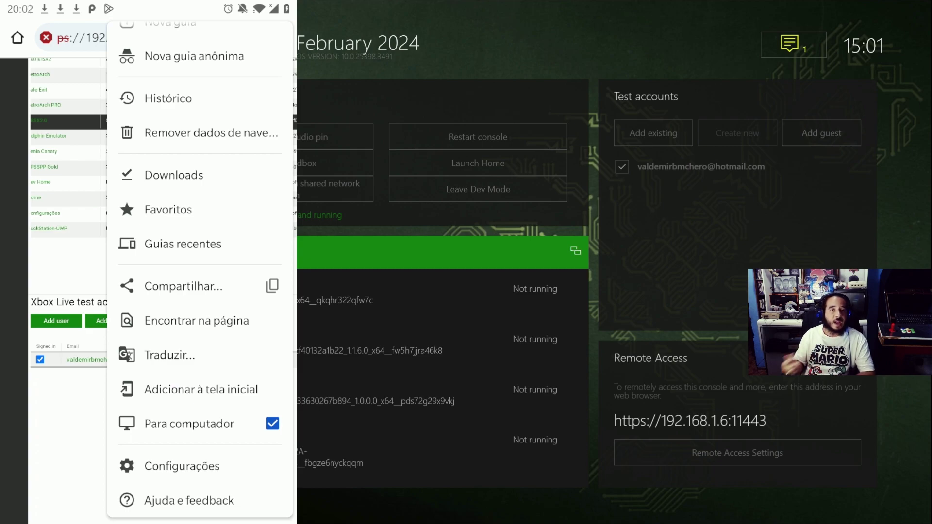
{"action": "left_click", "coordinate": [189, 424]}
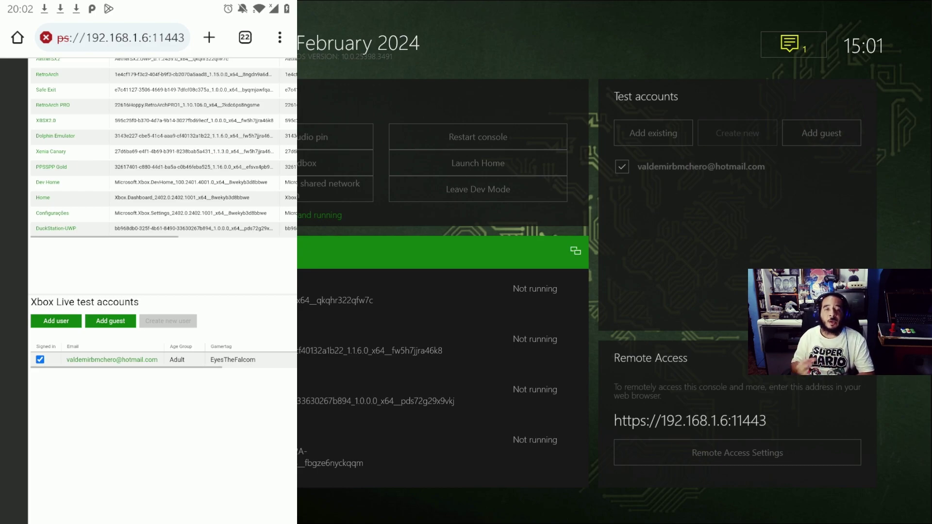
{"action": "scroll", "coordinate": [148, 222], "scroll_direction": "up", "scroll_amount": 2}
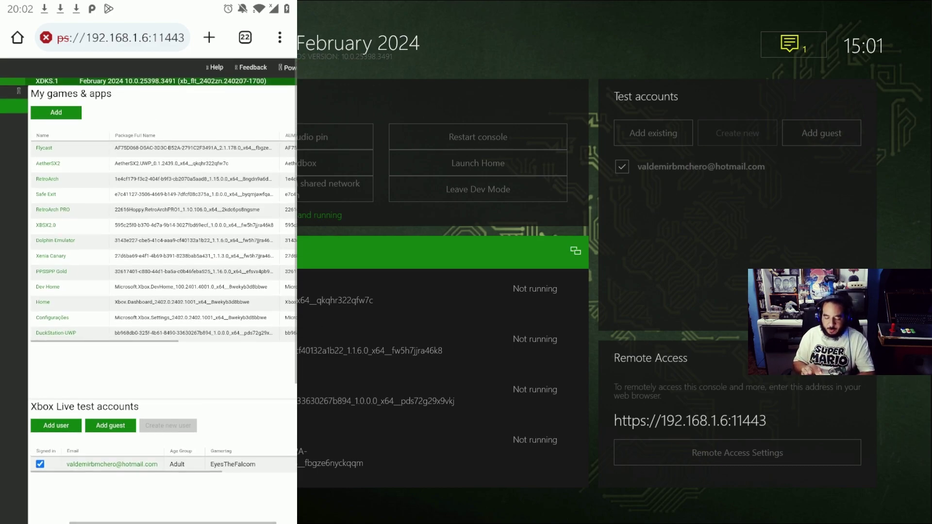
{"action": "scroll", "coordinate": [148, 291], "scroll_direction": "down", "scroll_amount": 3}
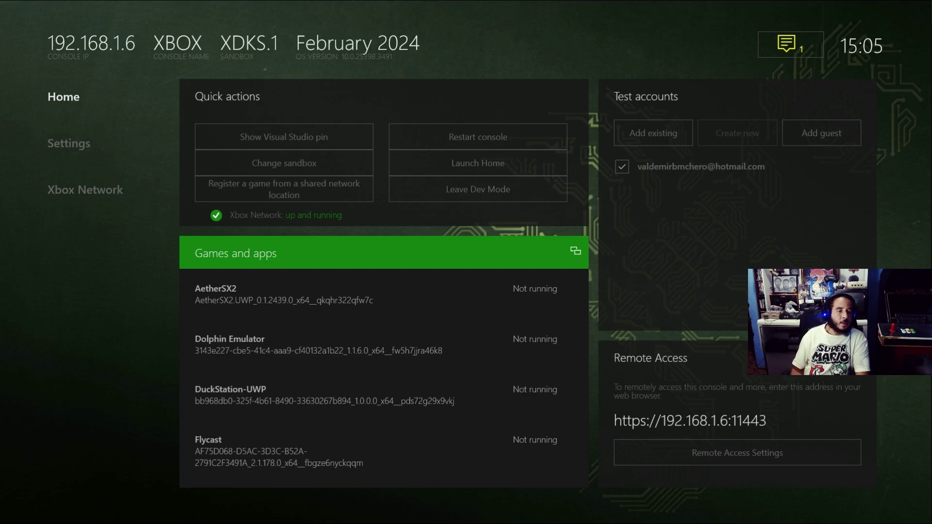
Open DuckStation-UWP's details, keep its App type on Game, and go back to Dev Home
{"action": "key", "text": "Down"}
{"action": "key", "text": "Down"}
{"action": "key", "text": "Down"}
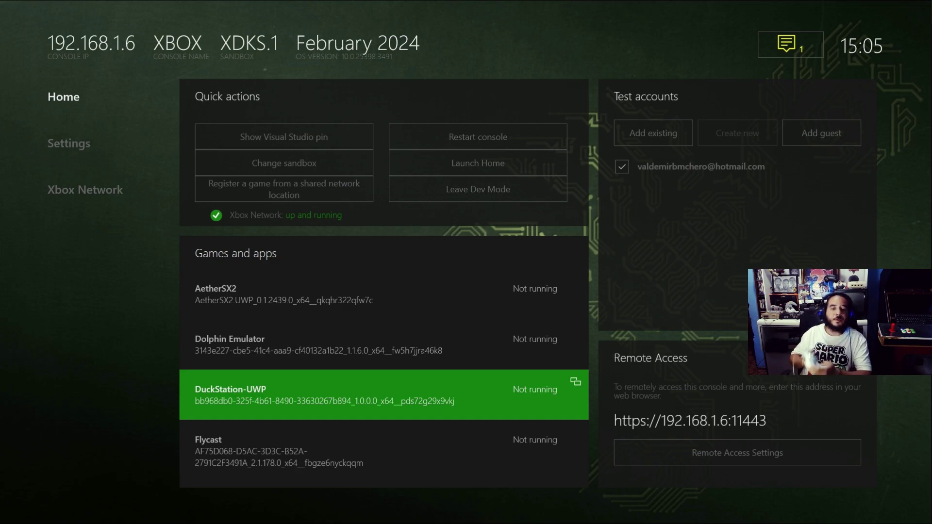
{"action": "key", "text": "Return"}
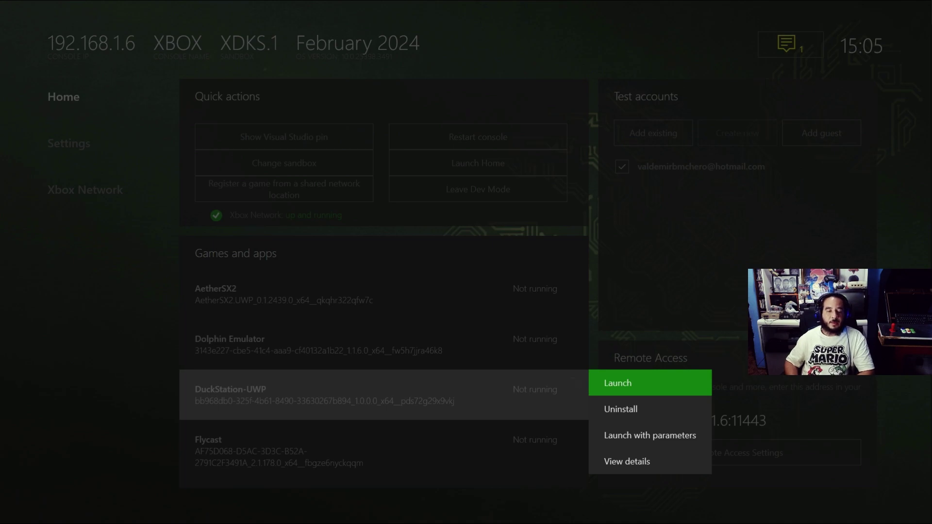
{"action": "key", "text": "Down"}
{"action": "key", "text": "Down"}
{"action": "key", "text": "Down"}
{"action": "key", "text": "Return"}
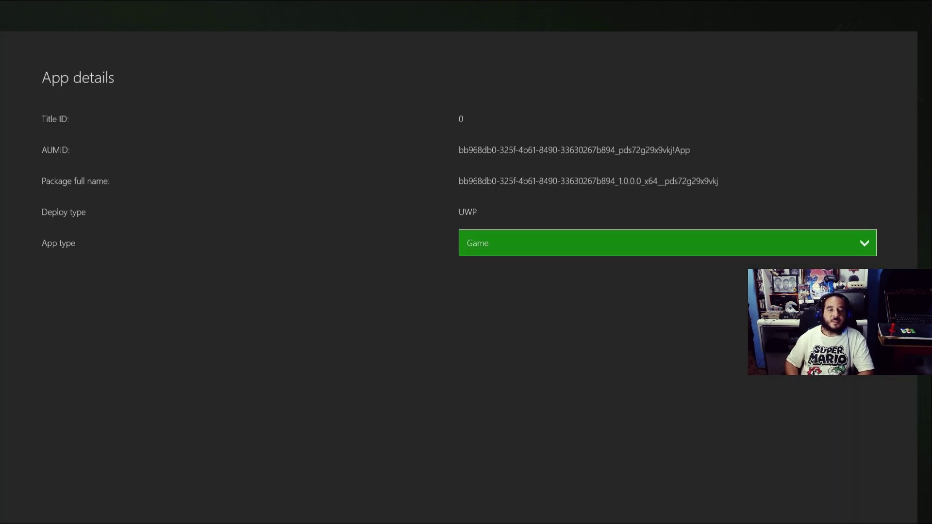
{"action": "key", "text": "Return"}
{"action": "key", "text": "Down"}
{"action": "key", "text": "Up"}
{"action": "key", "text": "Down"}
{"action": "key", "text": "Up"}
{"action": "key", "text": "Return"}
{"action": "key", "text": "Escape"}
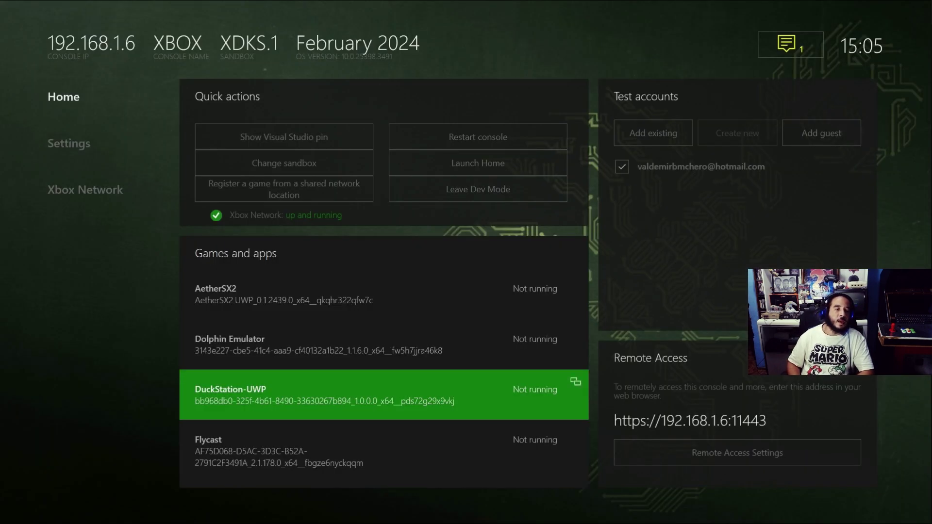
Launch DuckStation-UWP and select Settings from its main menu
{"action": "key", "text": "Return"}
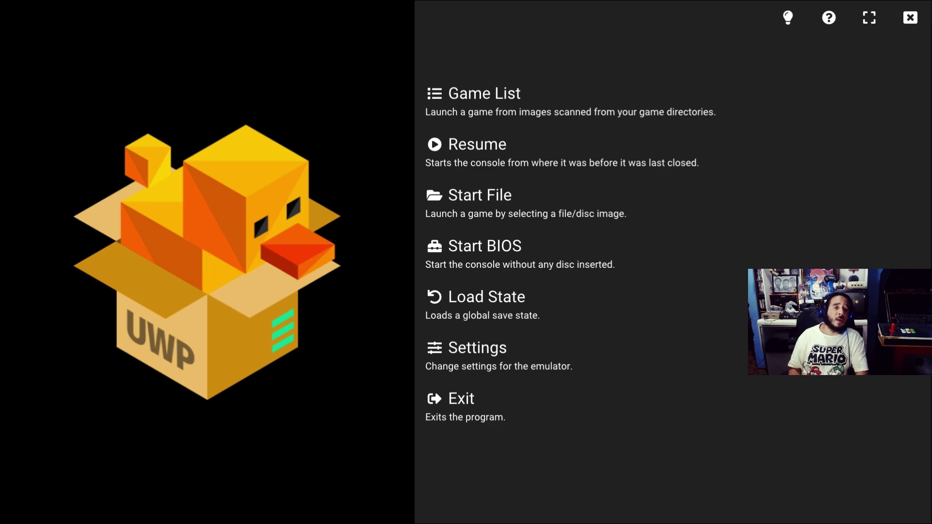
{"action": "key", "text": "Down"}
{"action": "key", "text": "Down"}
{"action": "key", "text": "Down"}
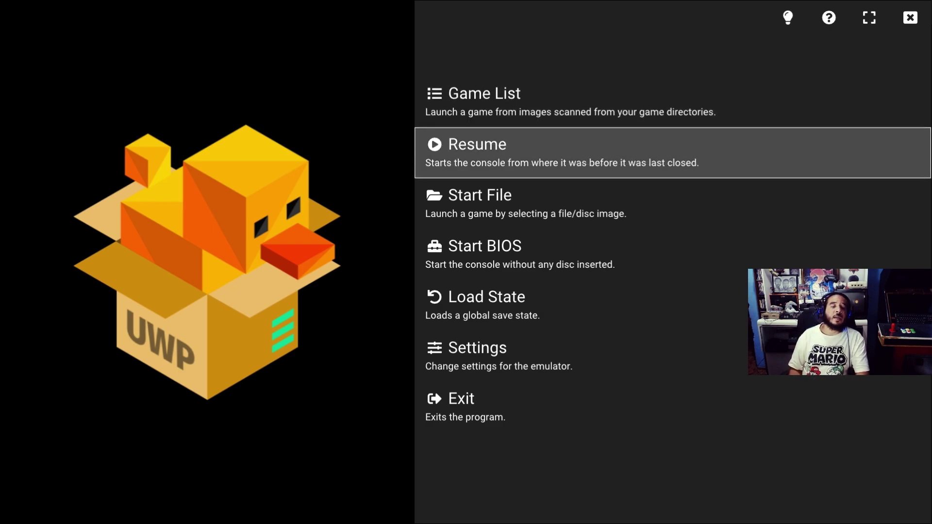
{"action": "key", "text": "Down"}
{"action": "key", "text": "Down"}
{"action": "key", "text": "Down"}
{"action": "key", "text": "Down"}
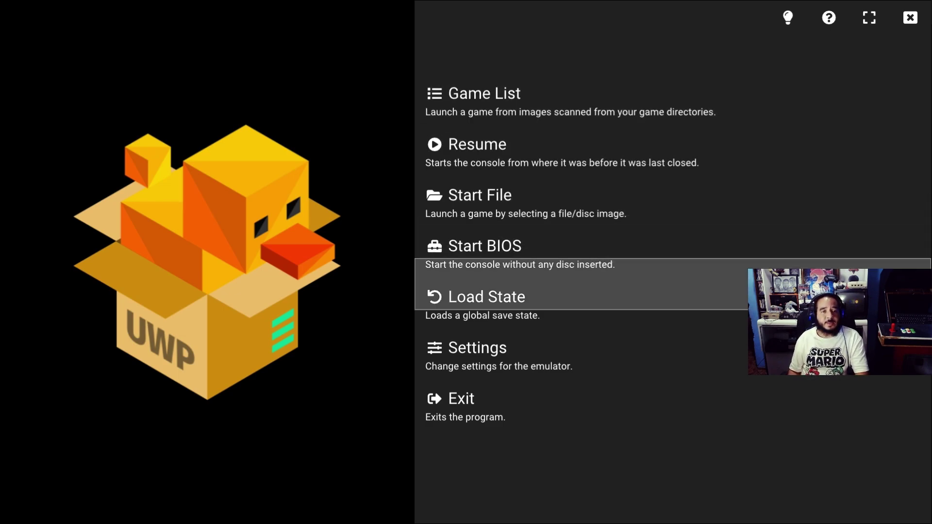
{"action": "key", "text": "Up"}
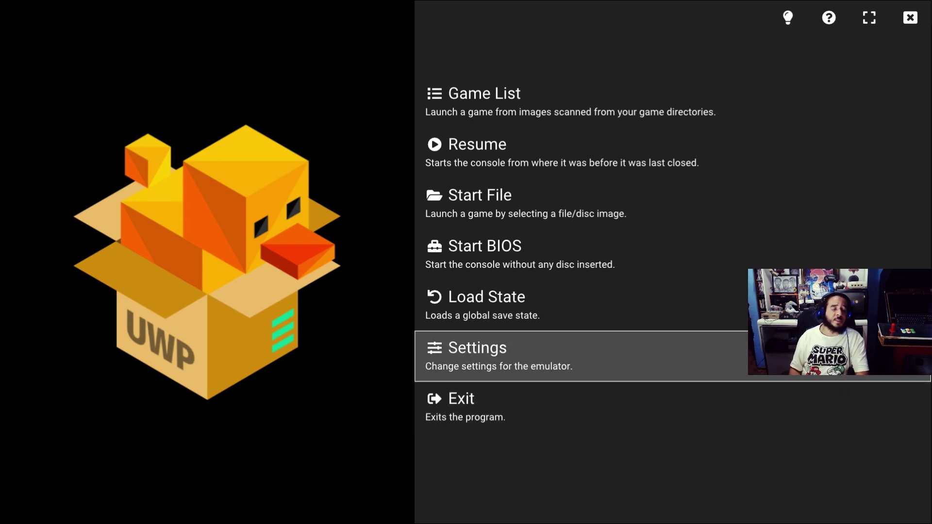
{"action": "key", "text": "Up"}
{"action": "key", "text": "Up"}
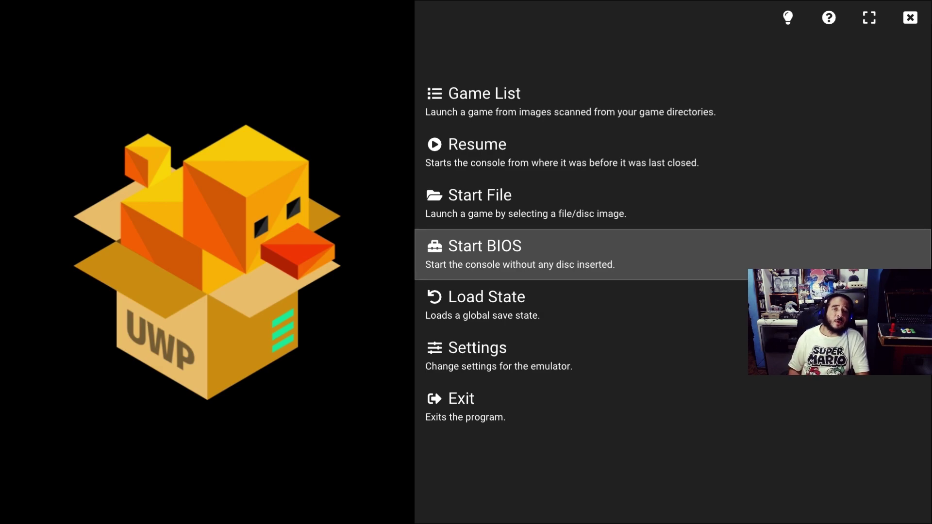
{"action": "key", "text": "Up"}
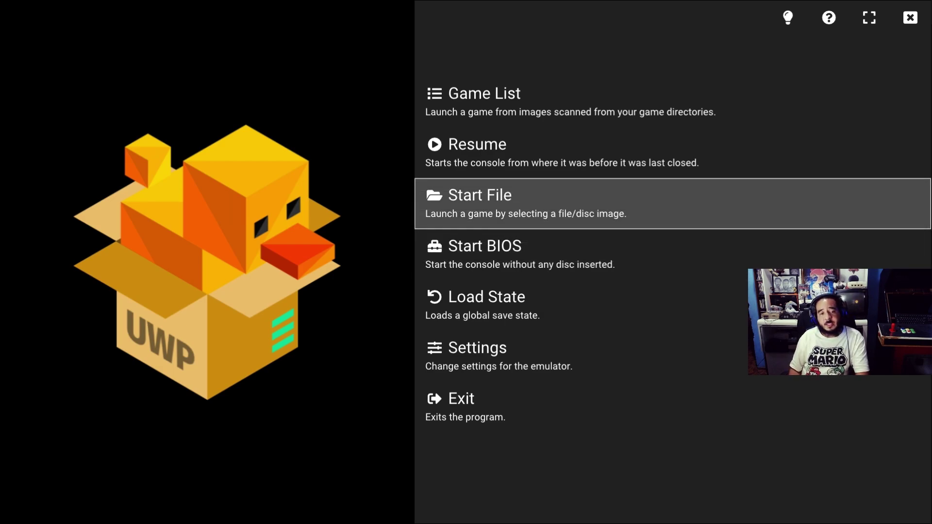
{"action": "key", "text": "Down"}
{"action": "key", "text": "Down"}
{"action": "key", "text": "Down"}
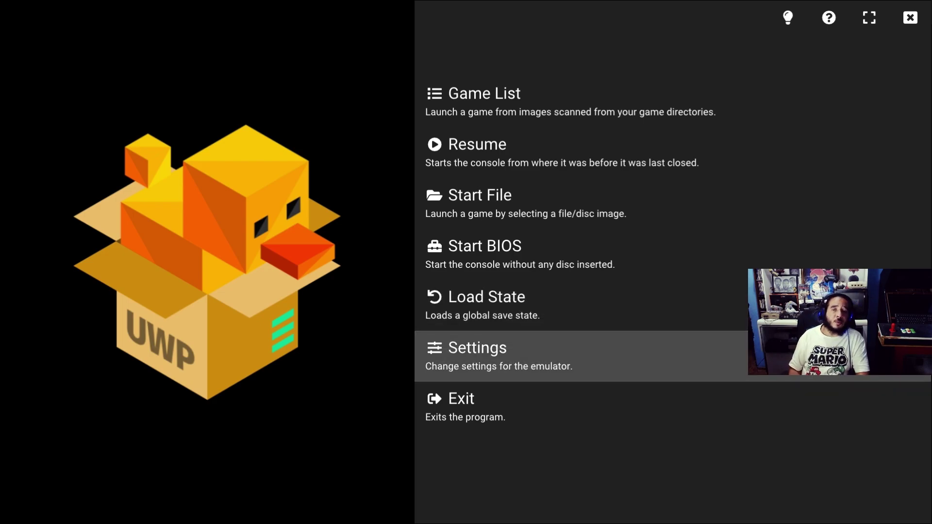
{"action": "key", "text": "Return"}
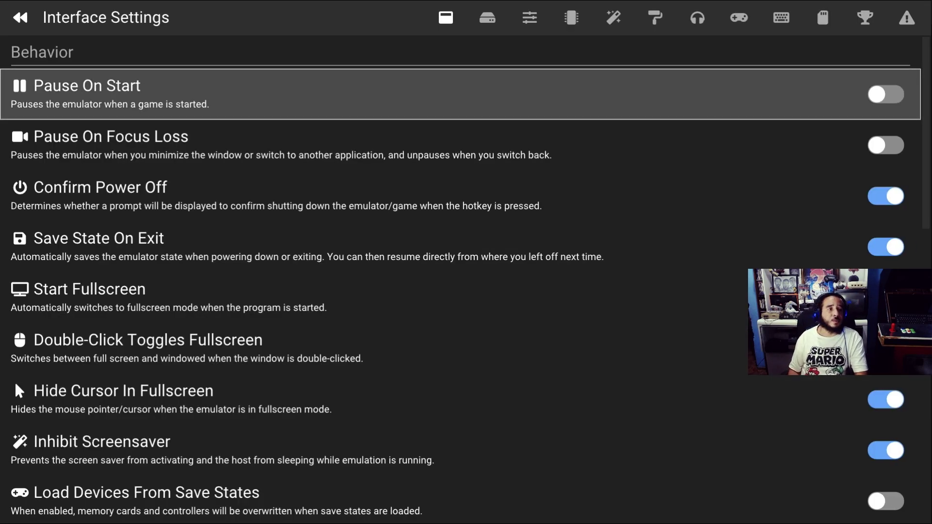
View the search directory under Game List Settings, then back out to the main menu
{"action": "key", "text": "Right"}
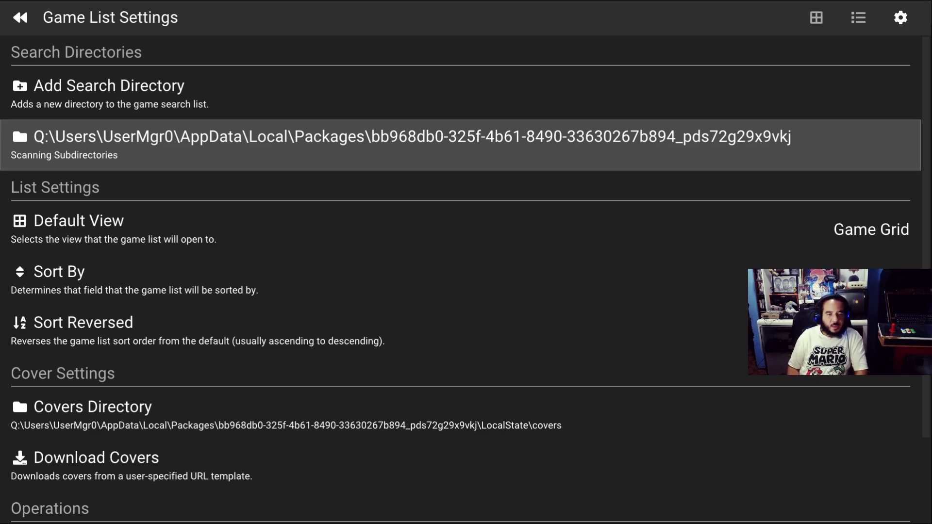
{"action": "key", "text": "Escape"}
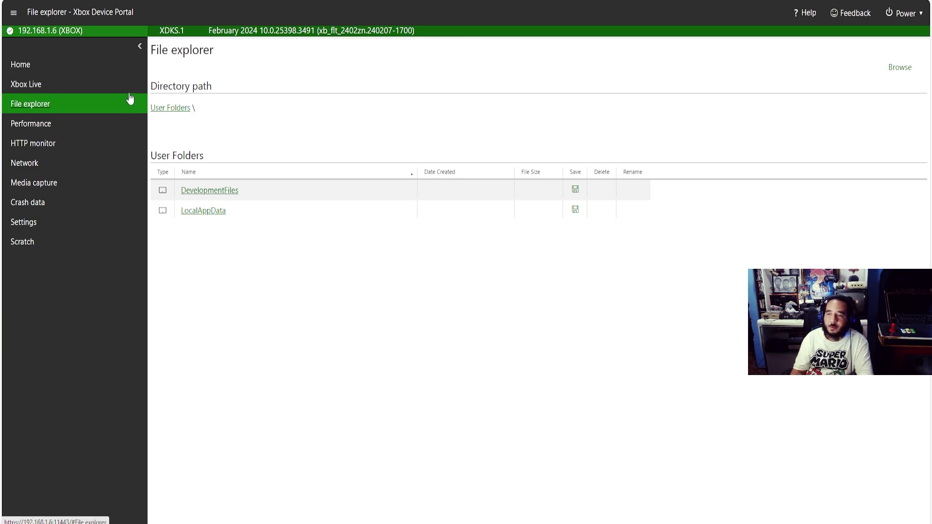
{"action": "left_click", "coordinate": [28, 68]}
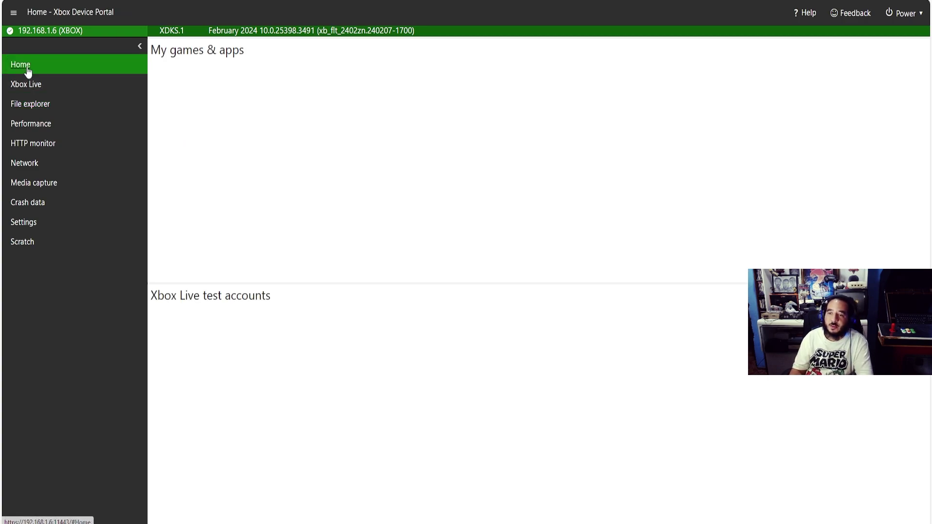
{"action": "scroll", "coordinate": [267, 225], "scroll_direction": "down", "scroll_amount": 1}
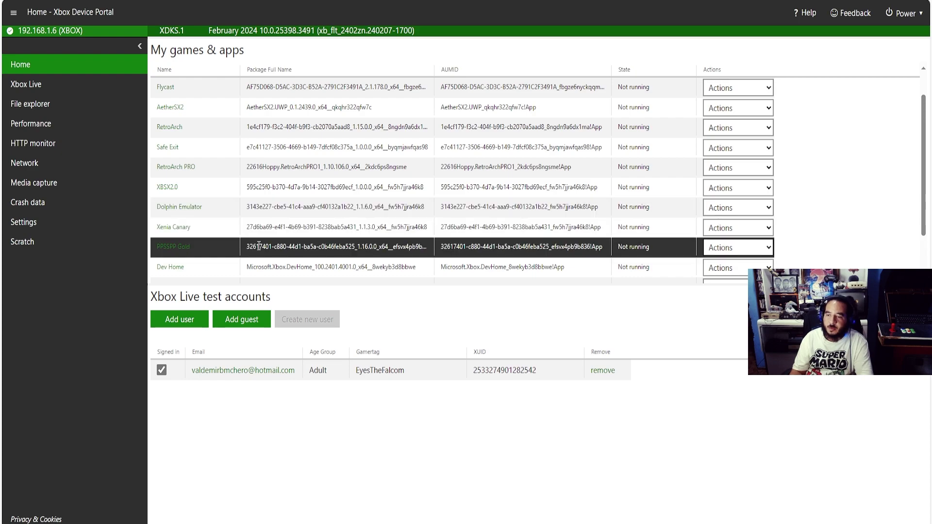
{"action": "scroll", "coordinate": [209, 252], "scroll_direction": "down", "scroll_amount": 1}
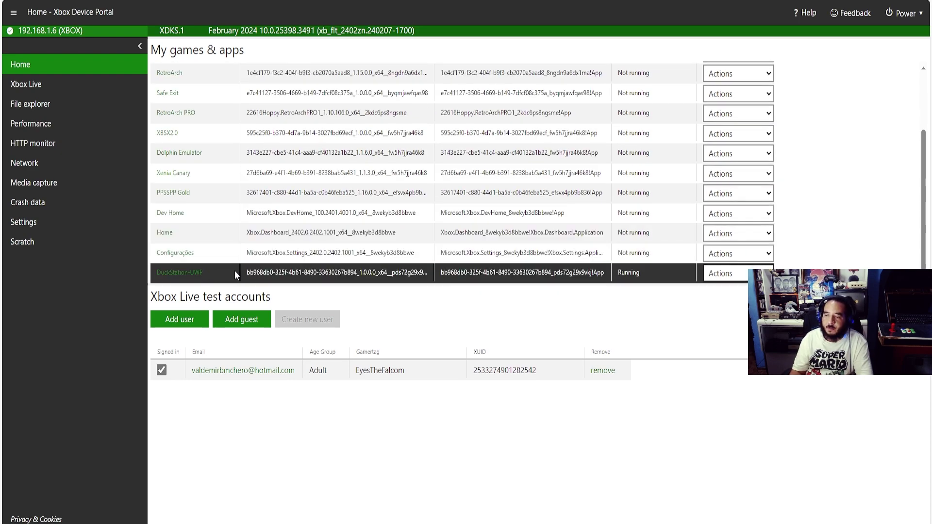
{"action": "left_click_drag", "start_coordinate": [246, 273], "coordinate": [388, 284]}
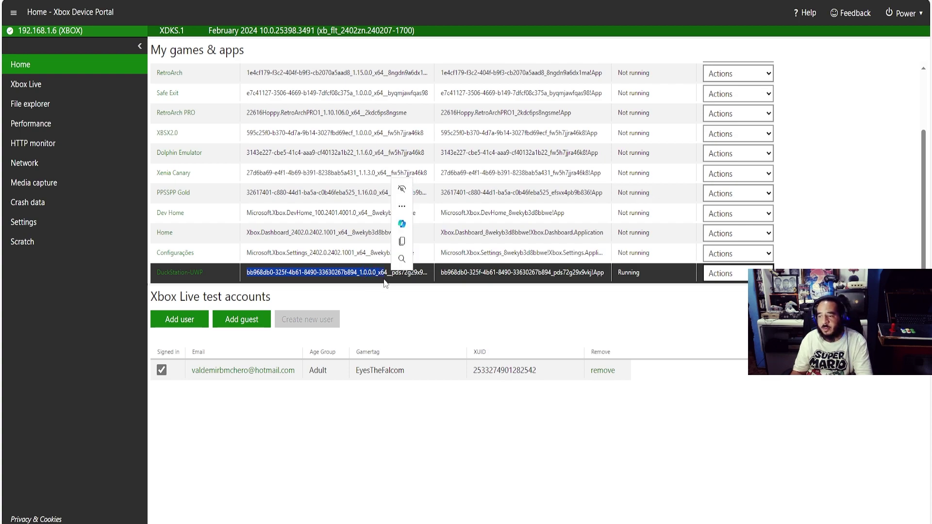
{"action": "left_click", "coordinate": [392, 299]}
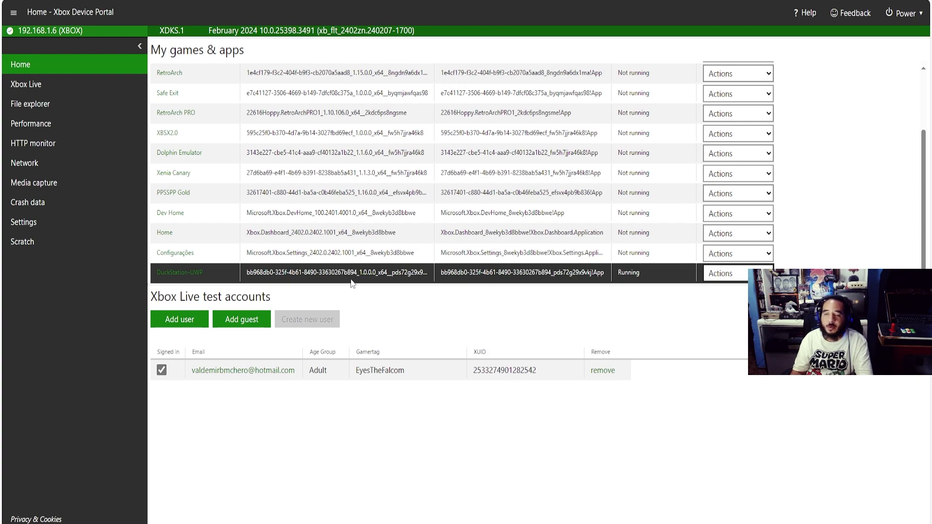
{"action": "left_click", "coordinate": [58, 108]}
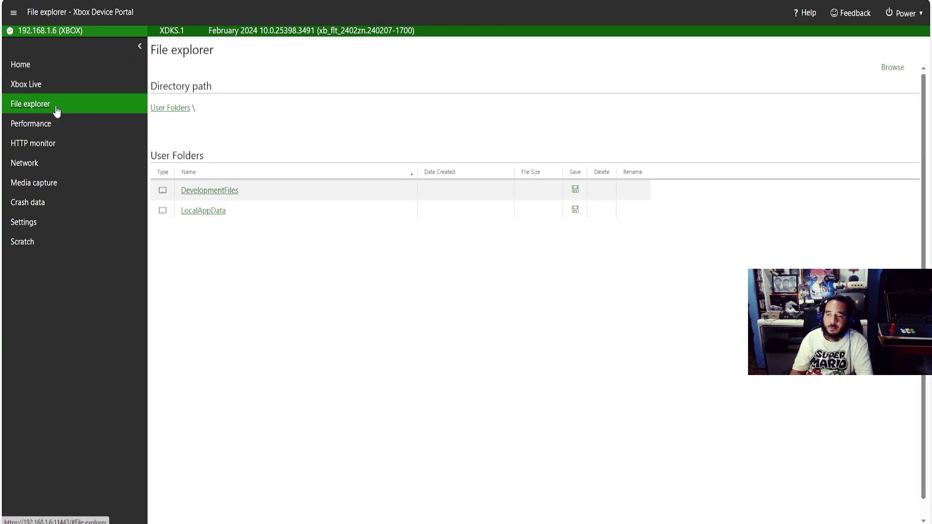
Browse File explorer through LocalAppData > DuckStation-UWP > LocalState > bios
{"action": "left_click", "coordinate": [217, 213]}
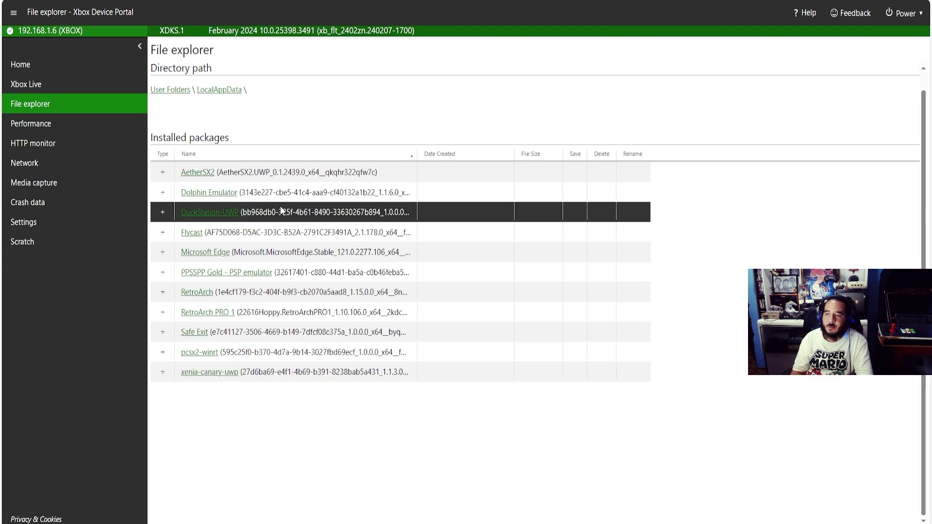
{"action": "left_click", "coordinate": [229, 214]}
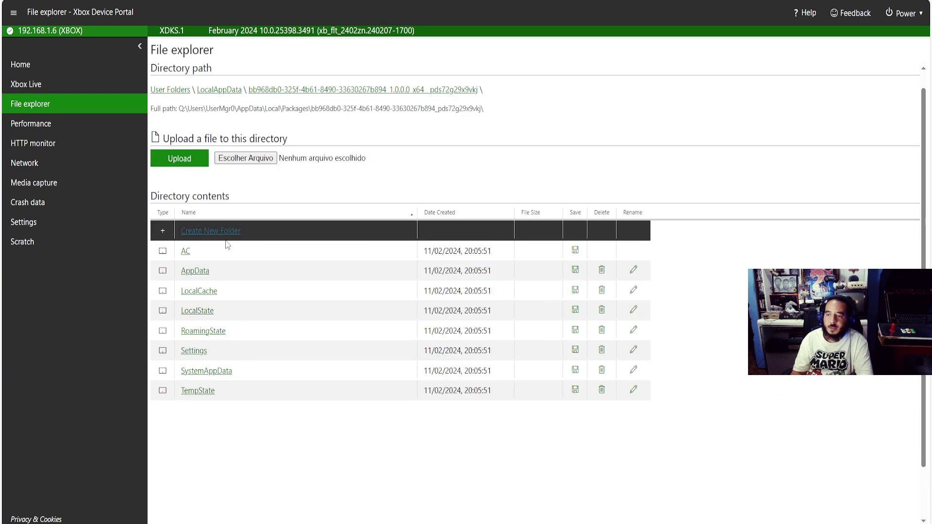
{"action": "left_click", "coordinate": [212, 314]}
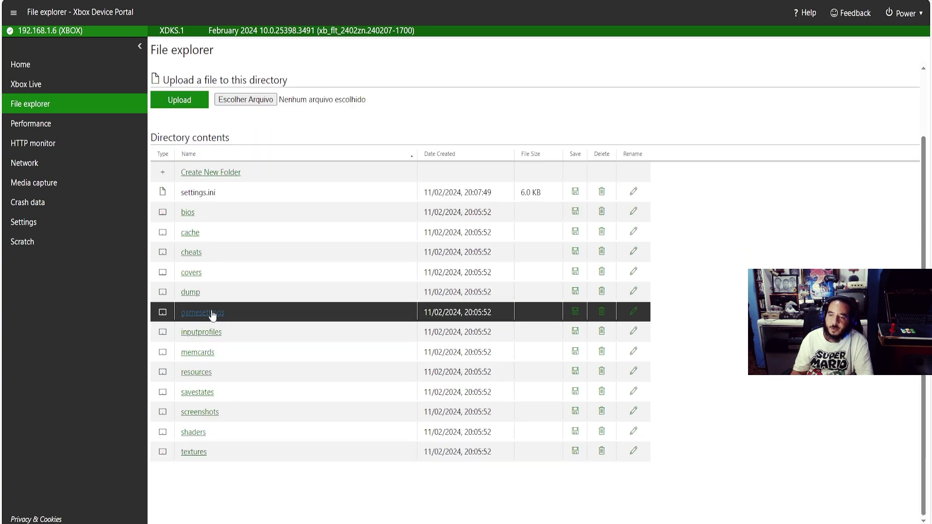
{"action": "left_click", "coordinate": [188, 213]}
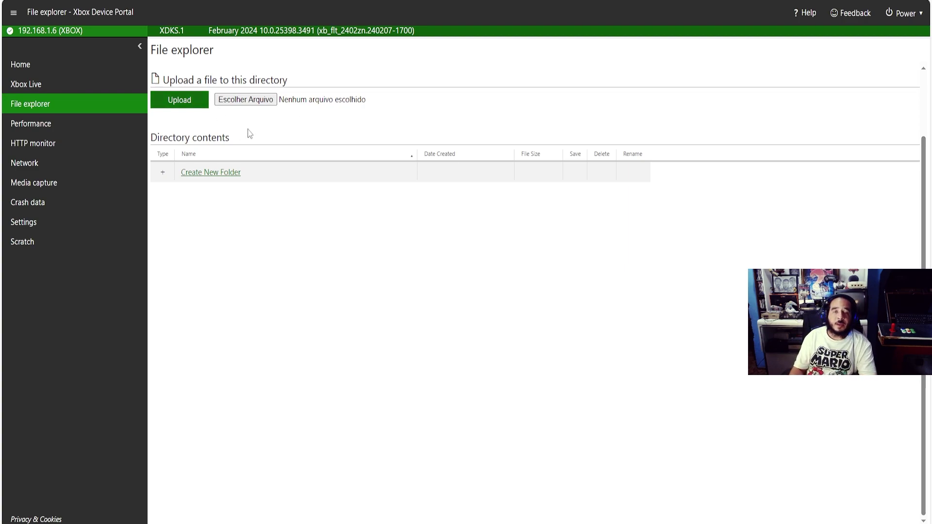
Choose dtl-h1001 (ps-20a).bin from the PC's PS1 BIOS folder as the upload file
{"action": "left_click", "coordinate": [248, 103]}
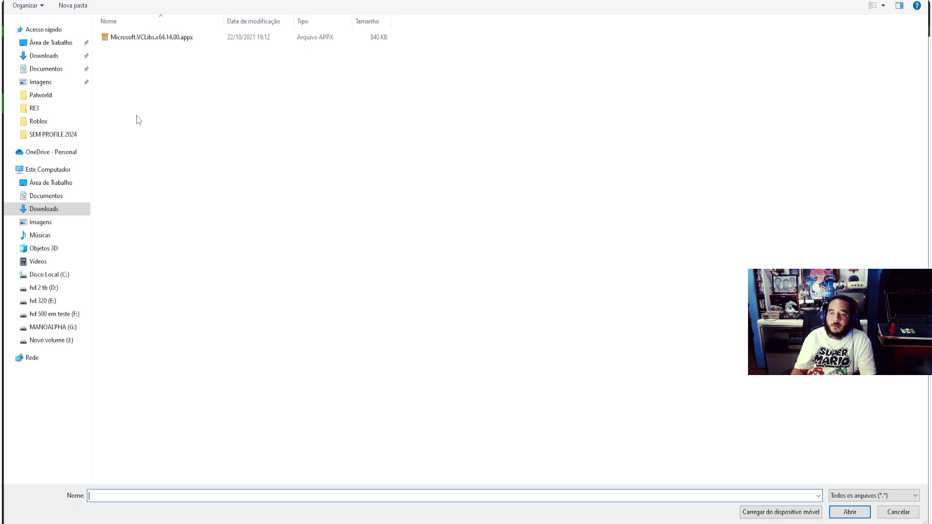
{"action": "left_click", "coordinate": [53, 68]}
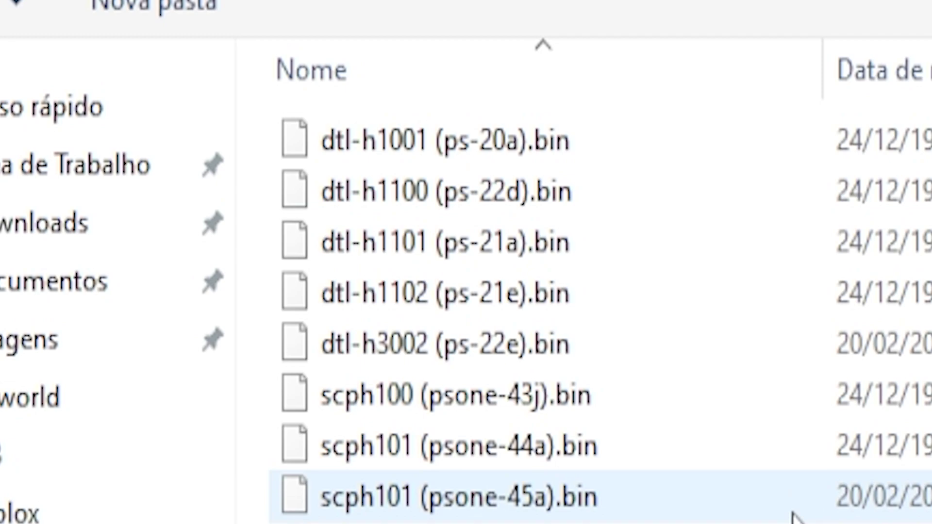
{"action": "left_click", "coordinate": [547, 160]}
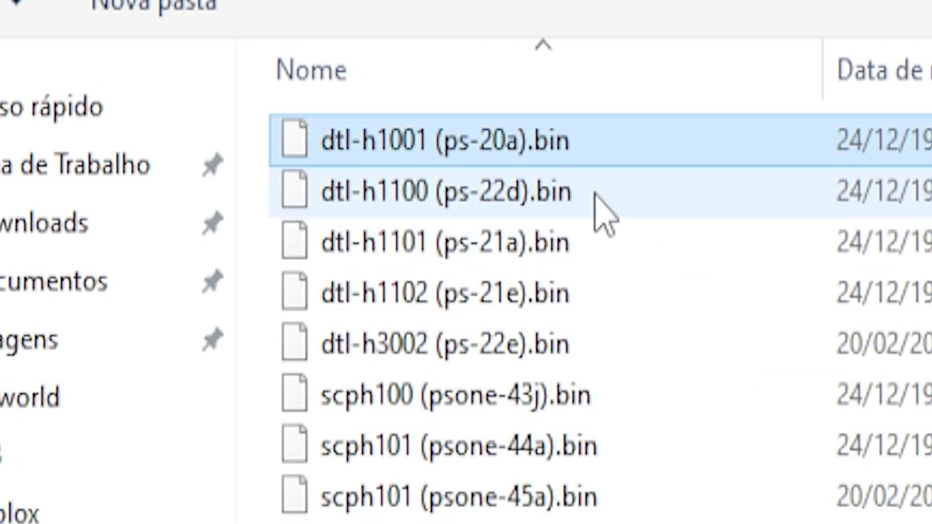
{"action": "left_click", "coordinate": [602, 209]}
{"action": "left_click", "coordinate": [591, 235]}
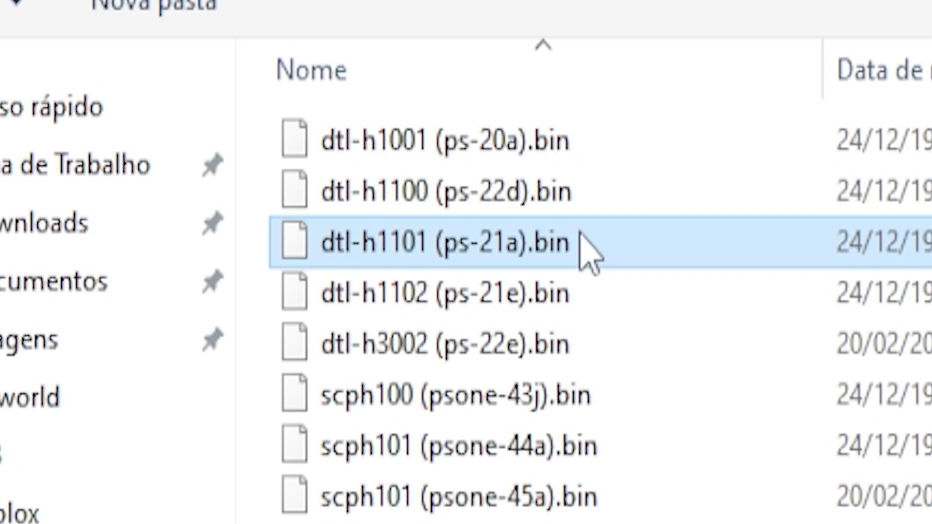
{"action": "left_click", "coordinate": [554, 146]}
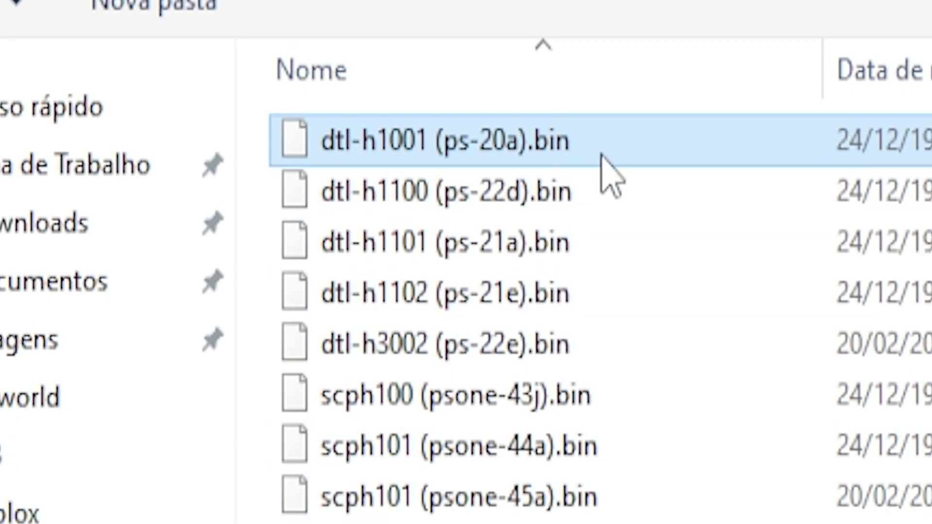
{"action": "key", "text": "Return"}
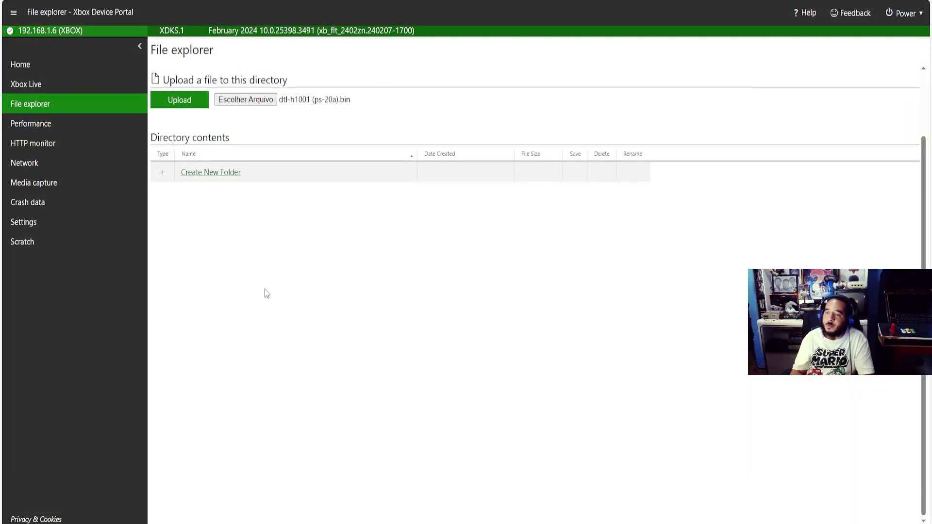
Upload the chosen BIOS .bin file into DuckStation-UWP's bios folder
{"action": "left_click", "coordinate": [188, 107]}
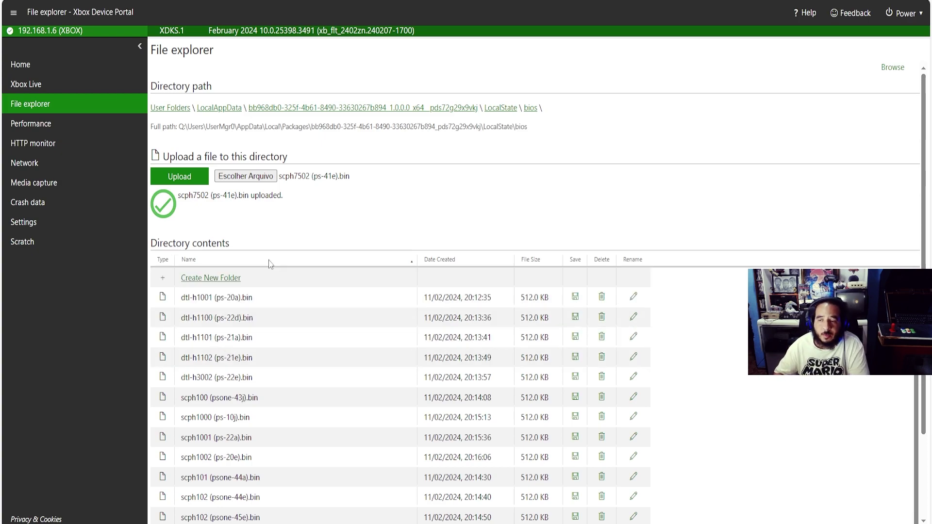
Browse LocalState's bios and textures folders, then open the empty covers folder
{"action": "left_click", "coordinate": [500, 109]}
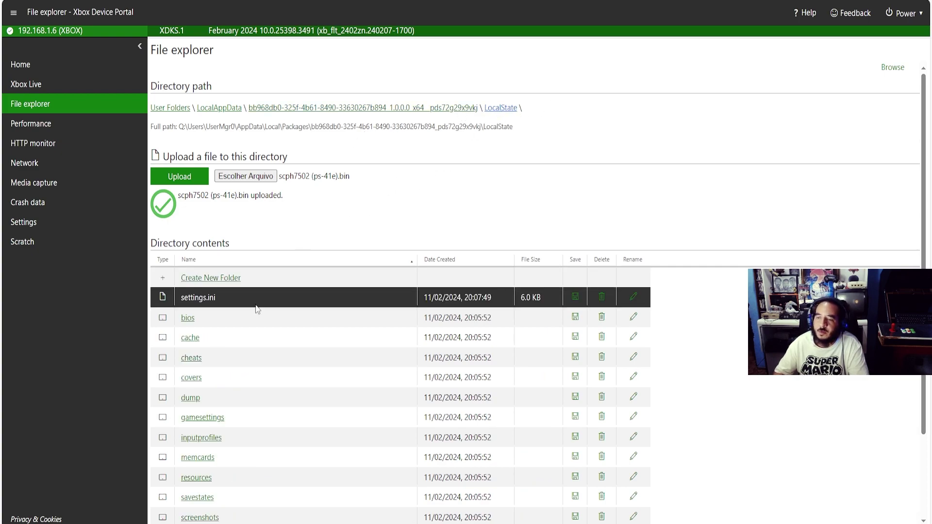
{"action": "left_click", "coordinate": [189, 318]}
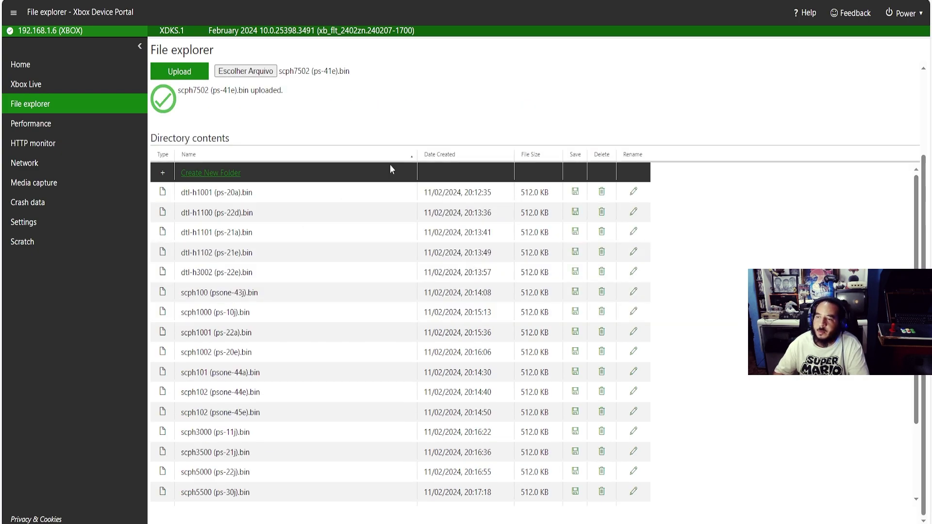
{"action": "scroll", "coordinate": [390, 169], "scroll_direction": "up", "scroll_amount": 2}
{"action": "left_click", "coordinate": [500, 109]}
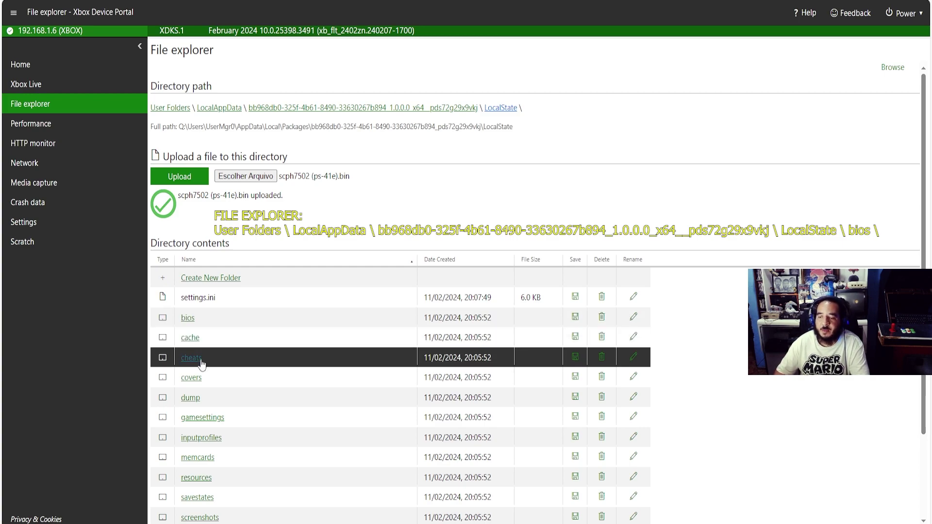
{"action": "scroll", "coordinate": [245, 402], "scroll_direction": "down", "scroll_amount": 2}
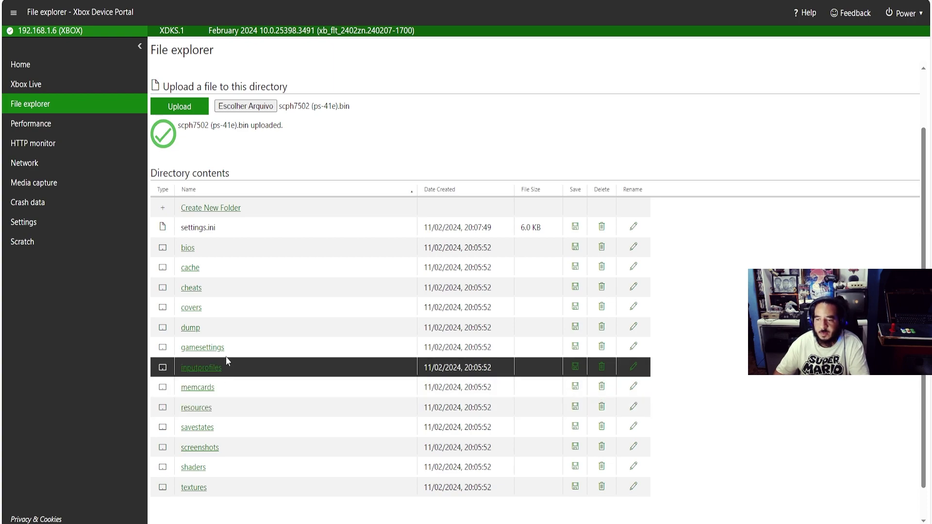
{"action": "left_click", "coordinate": [206, 487]}
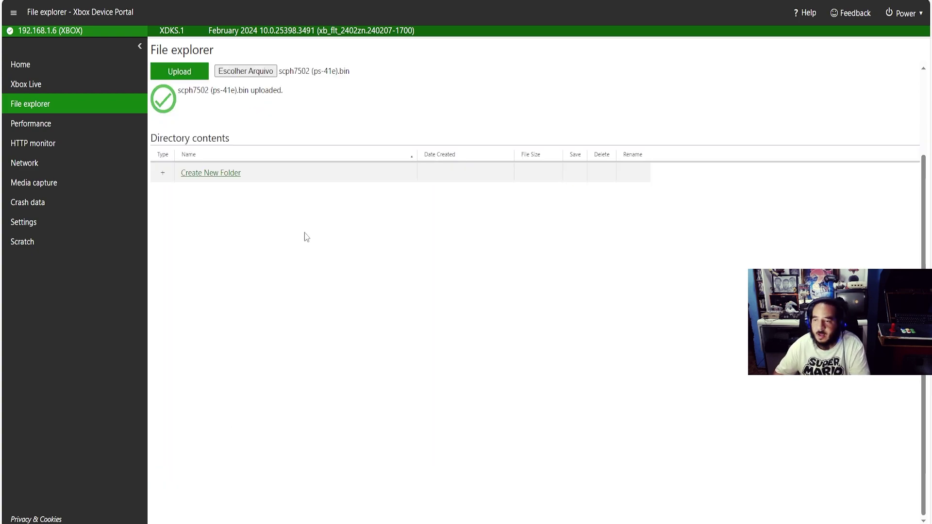
{"action": "scroll", "coordinate": [307, 294], "scroll_direction": "up", "scroll_amount": 2}
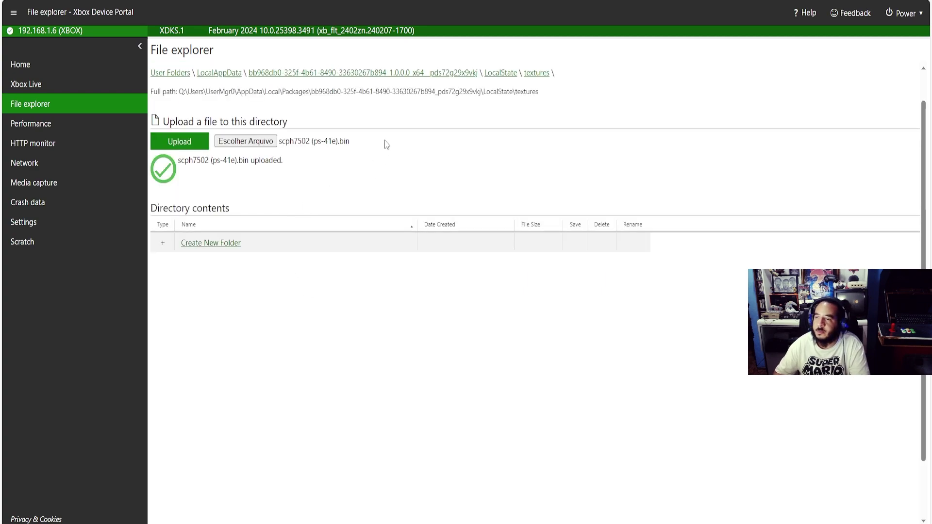
{"action": "left_click", "coordinate": [497, 73]}
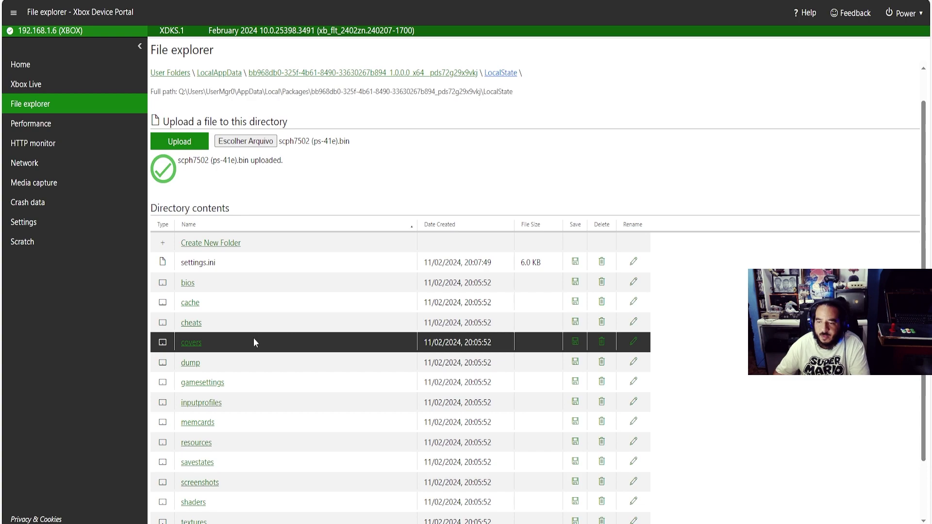
{"action": "left_click", "coordinate": [192, 343]}
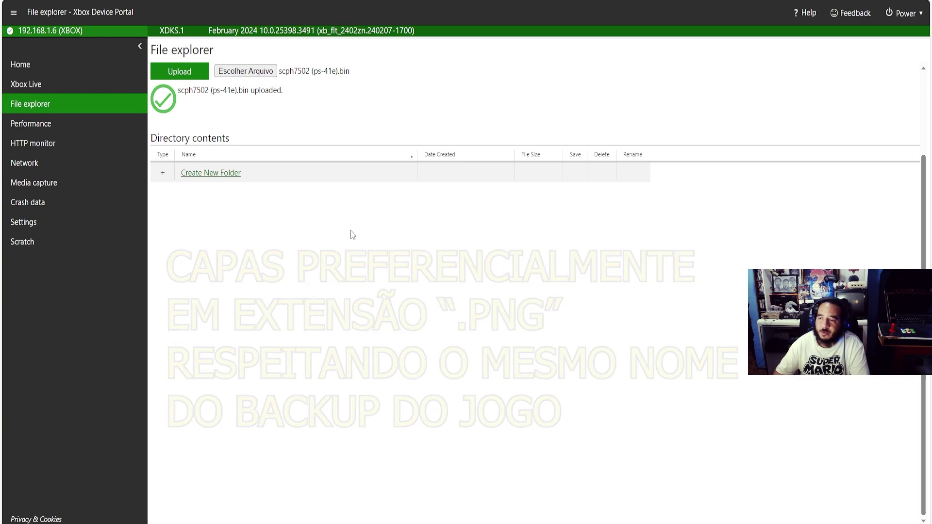
{"action": "scroll", "coordinate": [328, 245], "scroll_direction": "up", "scroll_amount": 2}
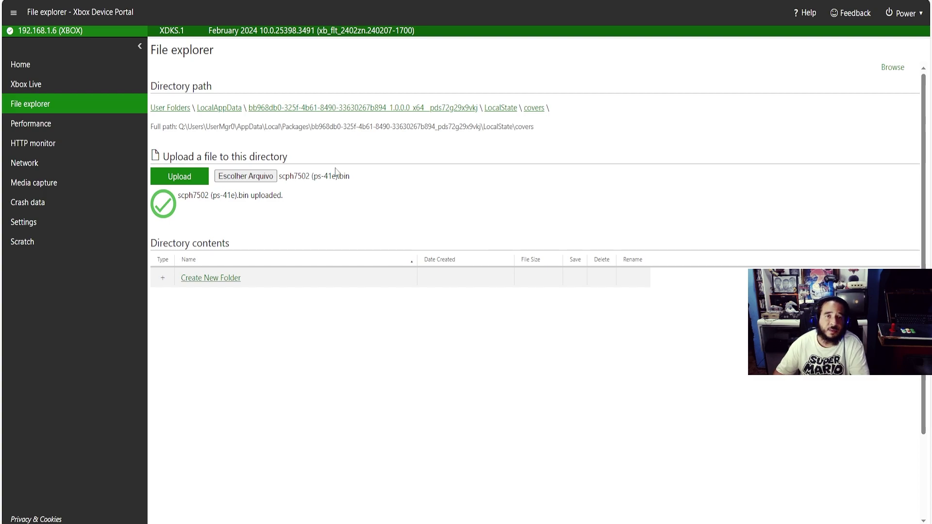
Confirm the shaders folder holds only reshade, then return to the LocalState listing
{"action": "left_click", "coordinate": [499, 108]}
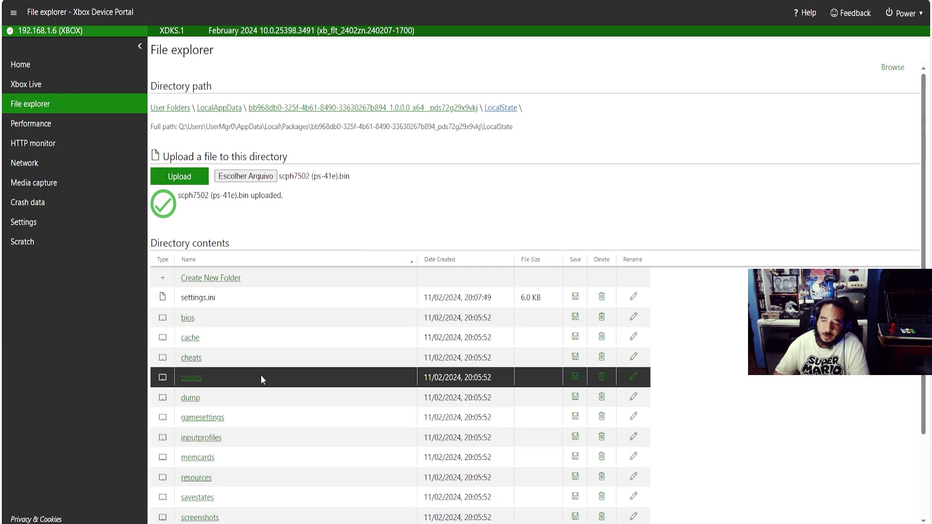
{"action": "scroll", "coordinate": [261, 375], "scroll_direction": "down", "scroll_amount": 2}
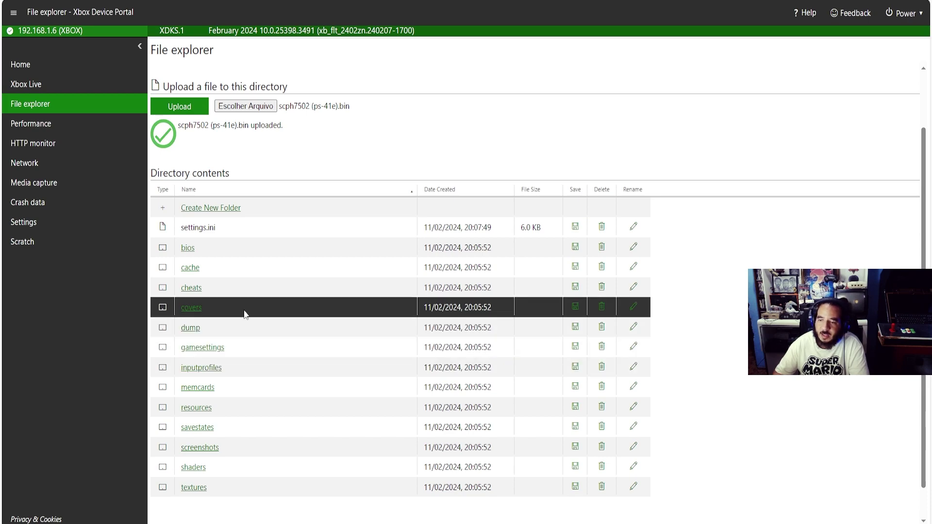
{"action": "scroll", "coordinate": [257, 359], "scroll_direction": "down", "scroll_amount": 1}
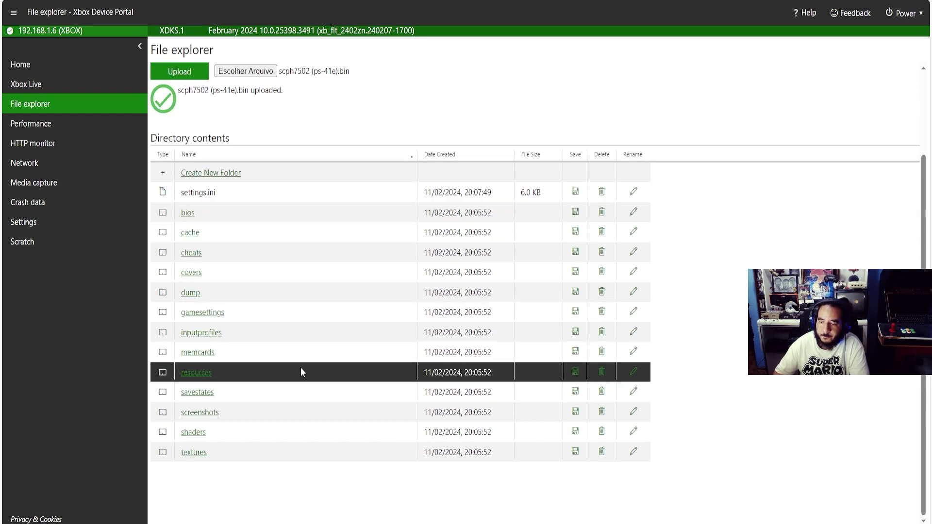
{"action": "left_click", "coordinate": [200, 435]}
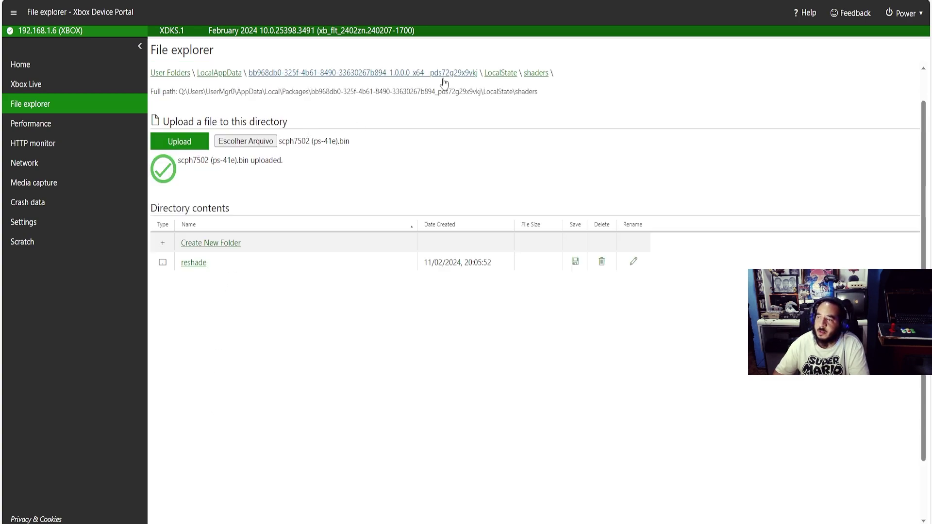
{"action": "left_click", "coordinate": [500, 74]}
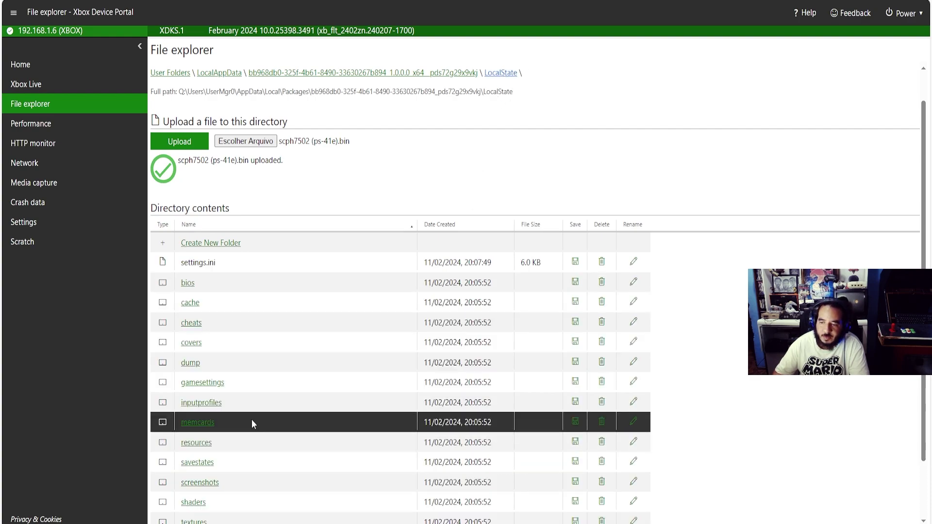
{"action": "scroll", "coordinate": [251, 419], "scroll_direction": "down", "scroll_amount": 2}
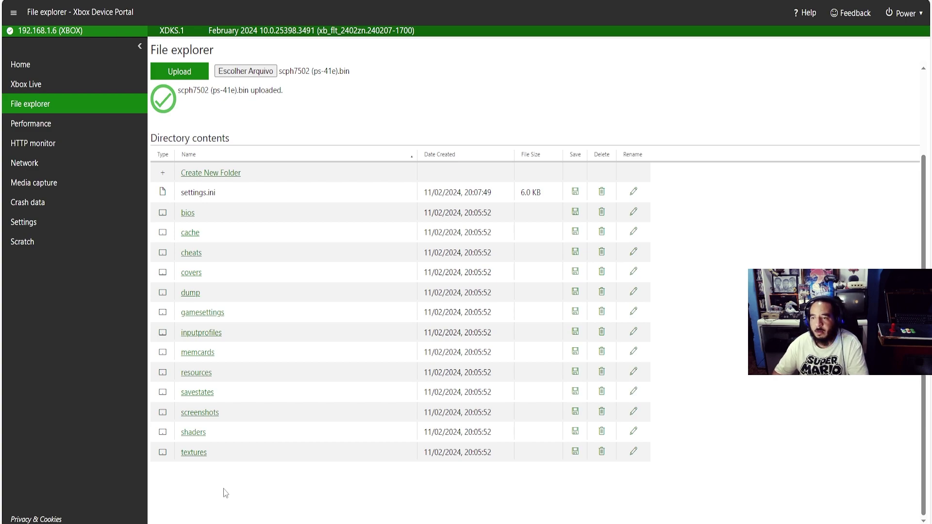
{"action": "scroll", "coordinate": [237, 426], "scroll_direction": "up", "scroll_amount": 2}
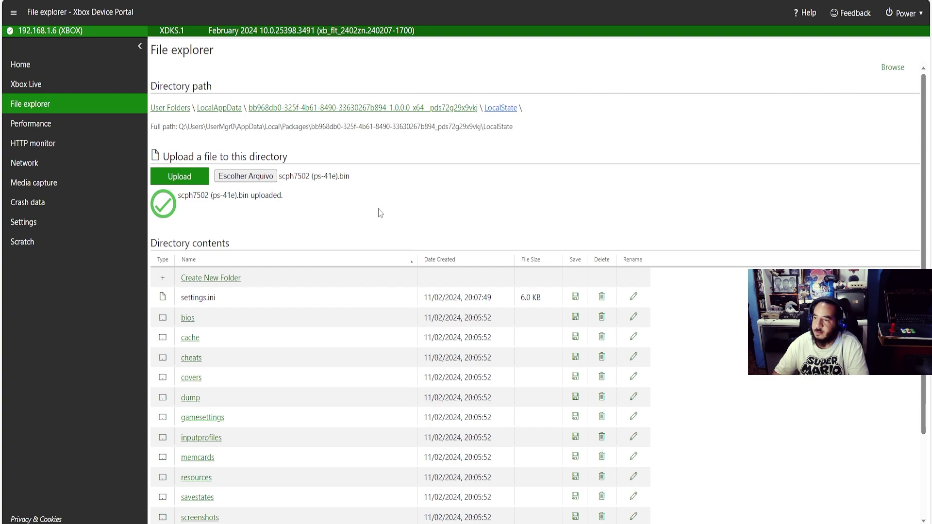
{"action": "scroll", "coordinate": [360, 221], "scroll_direction": "down", "scroll_amount": 2}
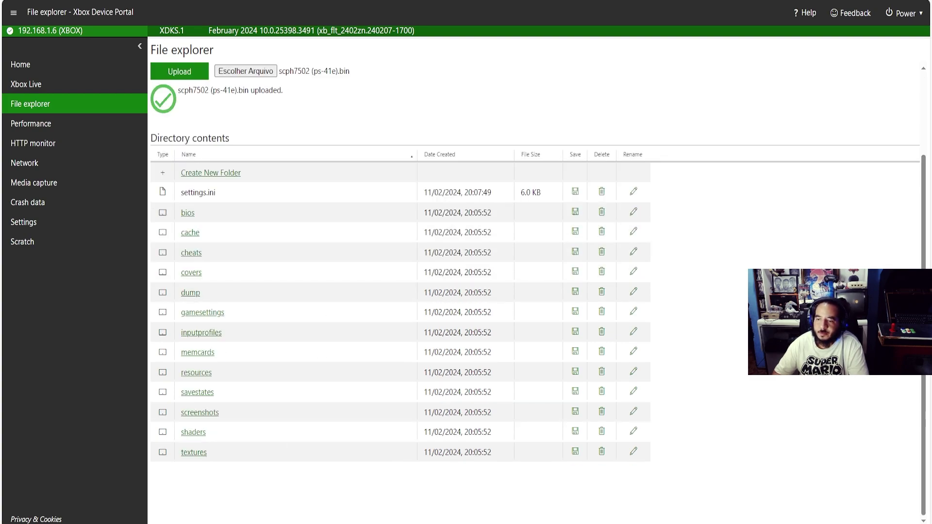
Add a folder named 'Meus Jogos' to LocalState and open it
{"action": "right_click", "coordinate": [240, 487]}
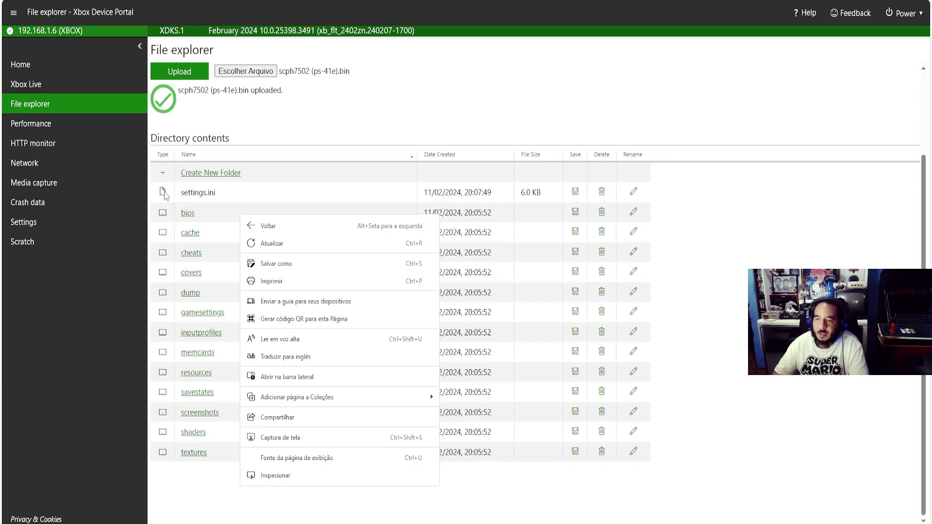
{"action": "left_click", "coordinate": [189, 176]}
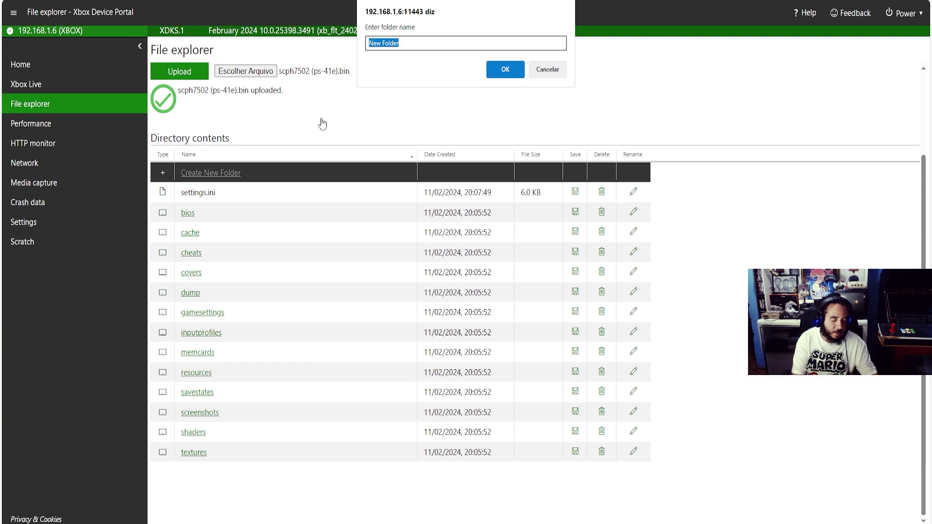
{"action": "type", "text": "Meus Jogos"}
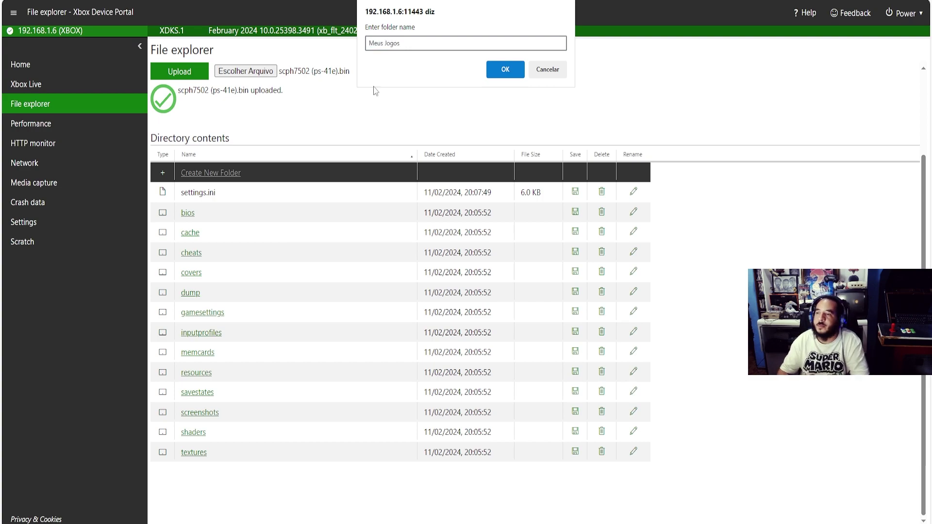
{"action": "left_click", "coordinate": [502, 69]}
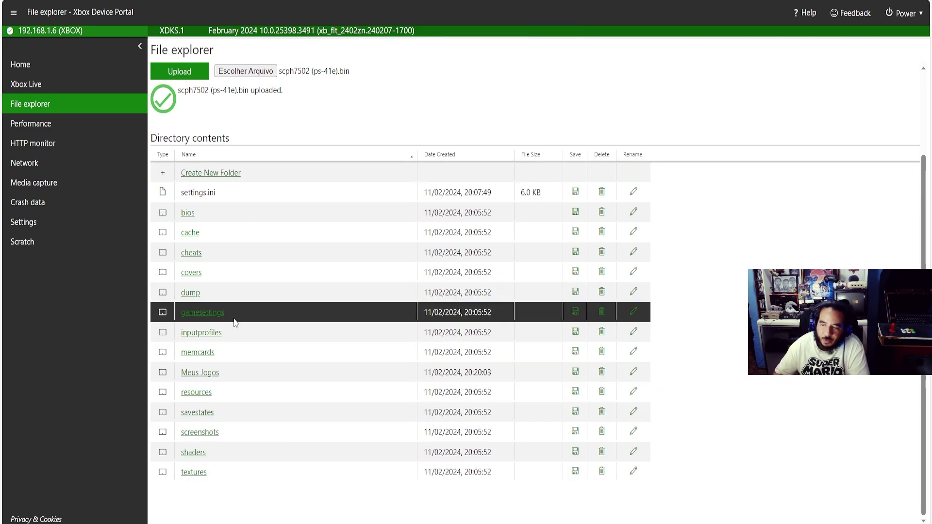
{"action": "left_click", "coordinate": [217, 376]}
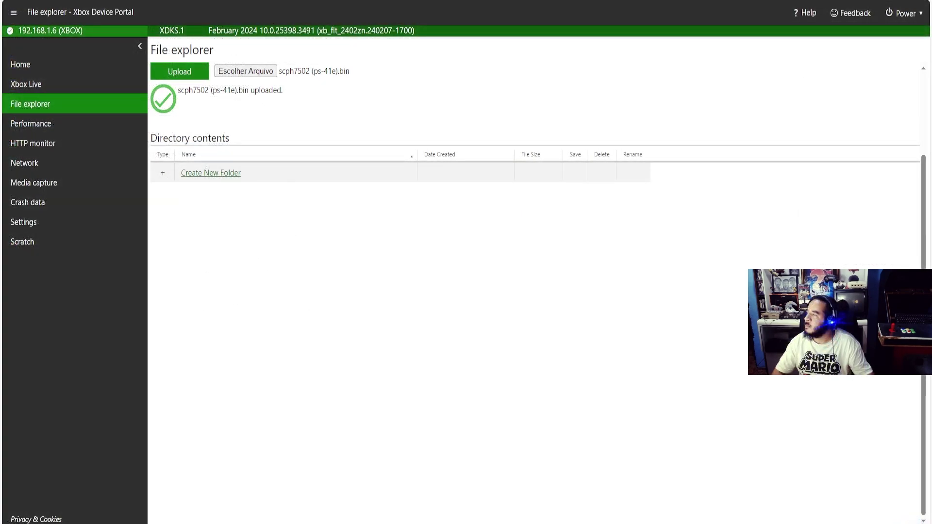
{"action": "left_click_drag", "start_coordinate": [929, 187], "coordinate": [690, 123]}
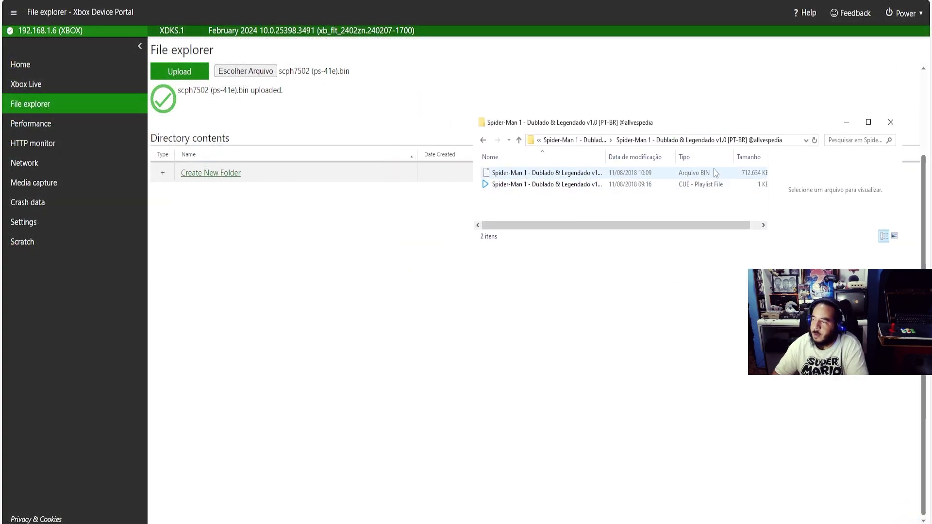
{"action": "left_click", "coordinate": [791, 141]}
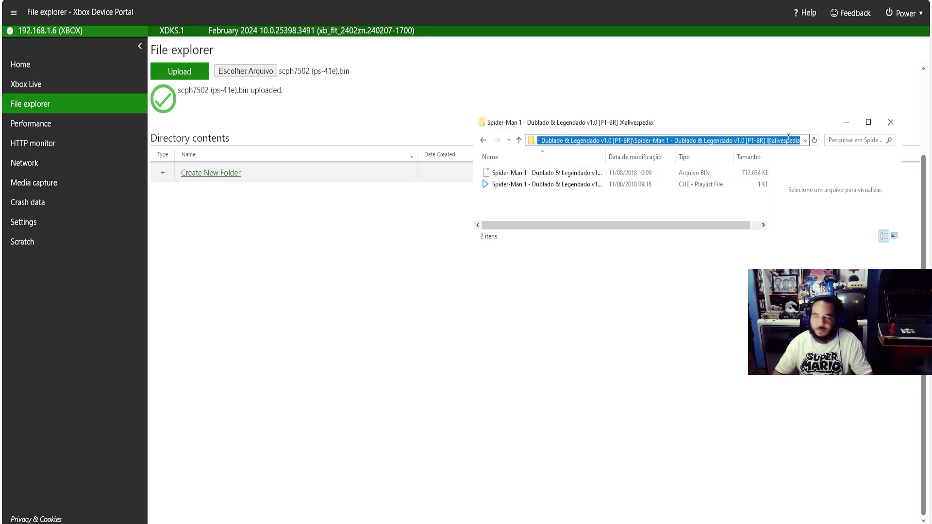
{"action": "left_click", "coordinate": [664, 211]}
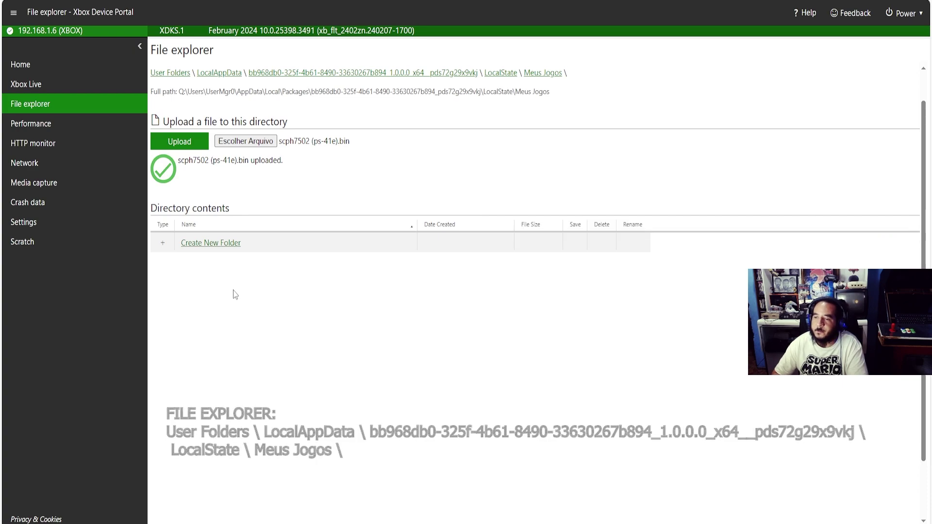
Open the file picker, go to MANOALPHA (G:) and select the Spider-Man 1 .bin file
{"action": "left_click", "coordinate": [237, 143]}
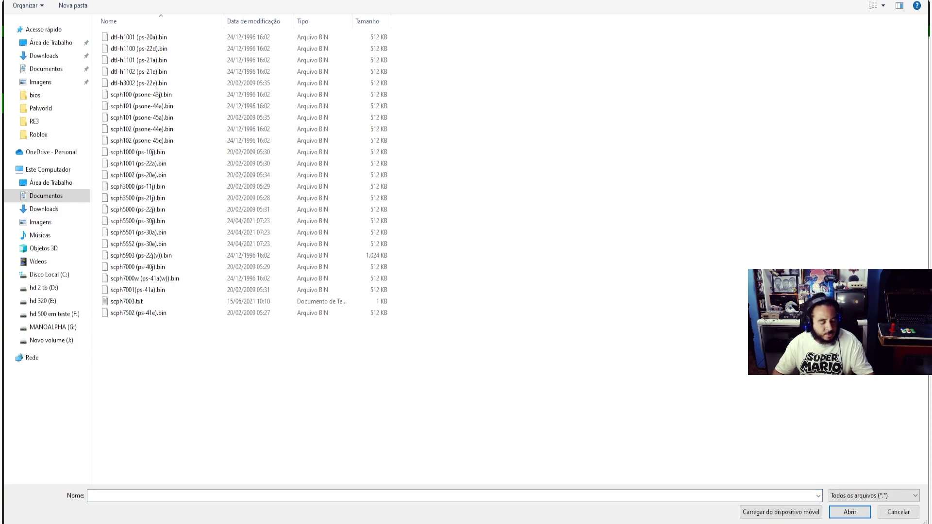
{"action": "left_click", "coordinate": [53, 327]}
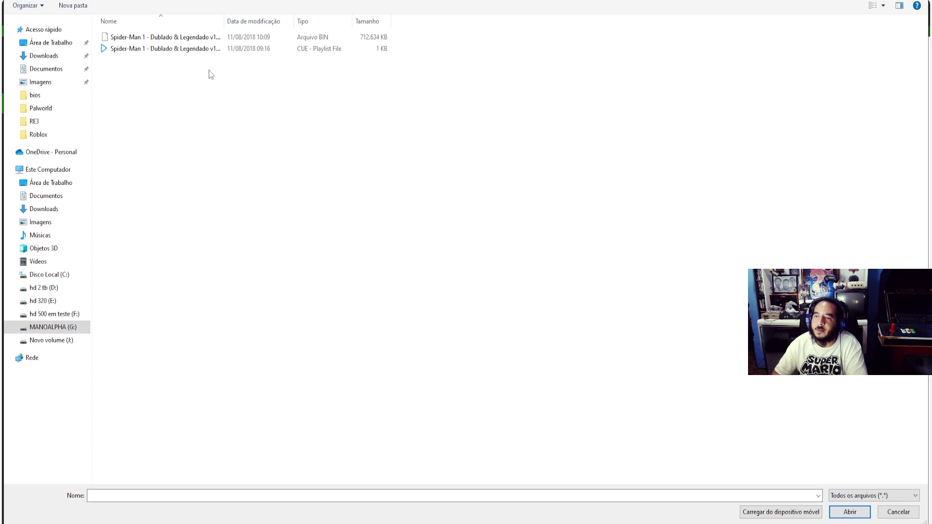
{"action": "left_click", "coordinate": [195, 40]}
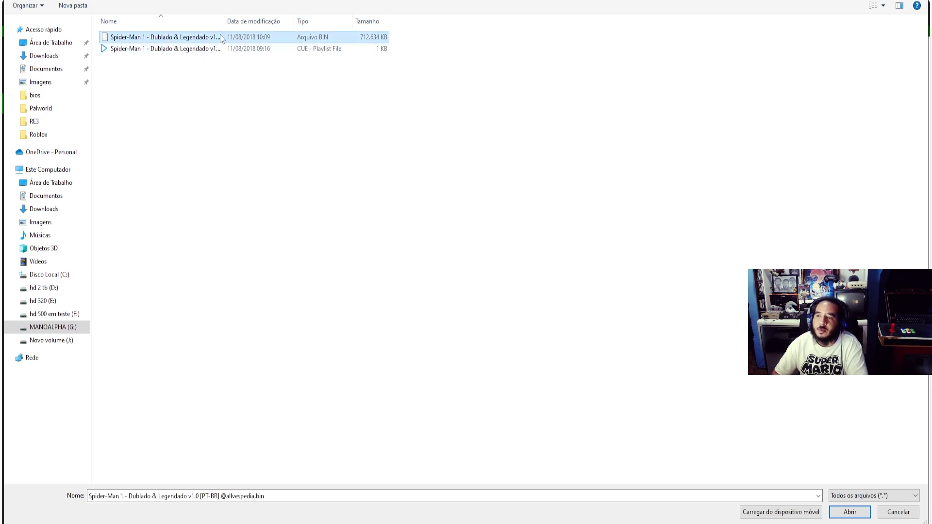
Widen the name column to tell .bin from .cue, then confirm the .bin with Abrir
{"action": "left_click_drag", "start_coordinate": [226, 21], "coordinate": [265, 21]}
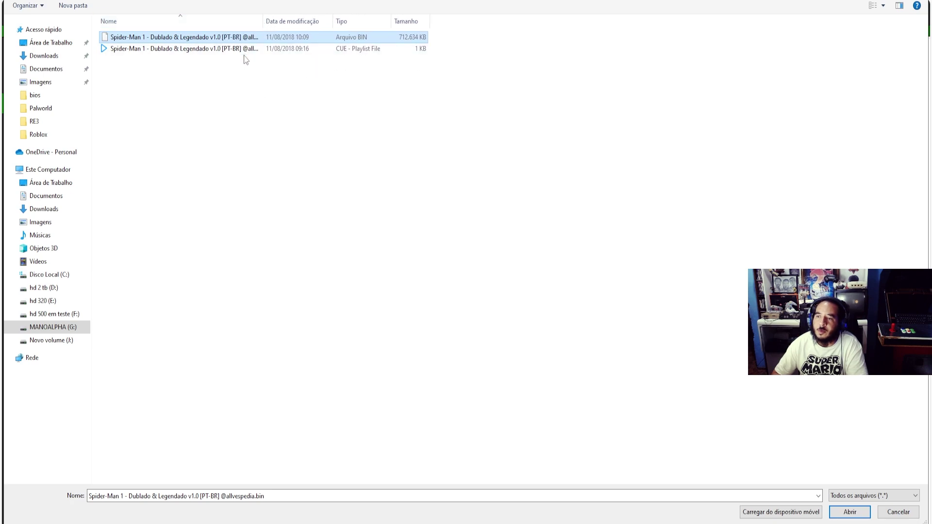
{"action": "left_click", "coordinate": [243, 52]}
{"action": "left_click", "coordinate": [262, 38]}
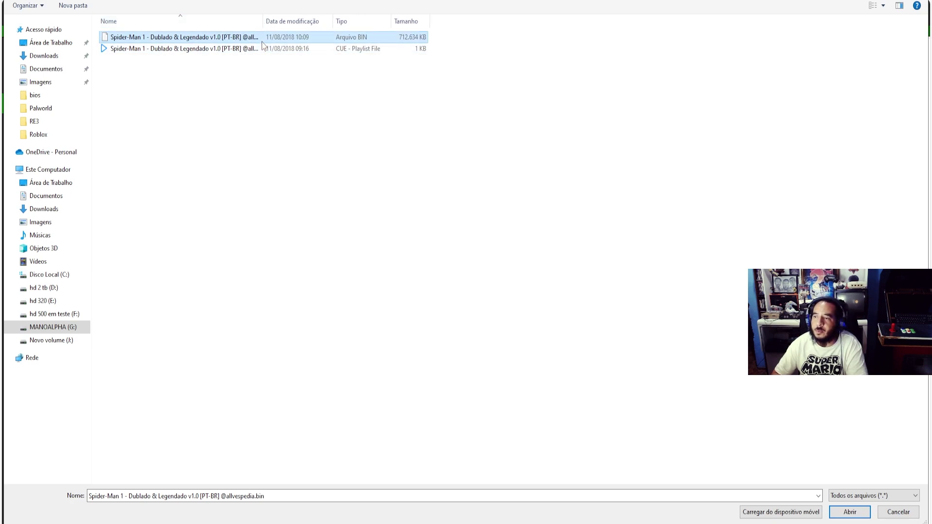
{"action": "left_click_drag", "start_coordinate": [265, 15], "coordinate": [302, 15]}
{"action": "left_click", "coordinate": [299, 83]}
{"action": "left_click", "coordinate": [237, 51]}
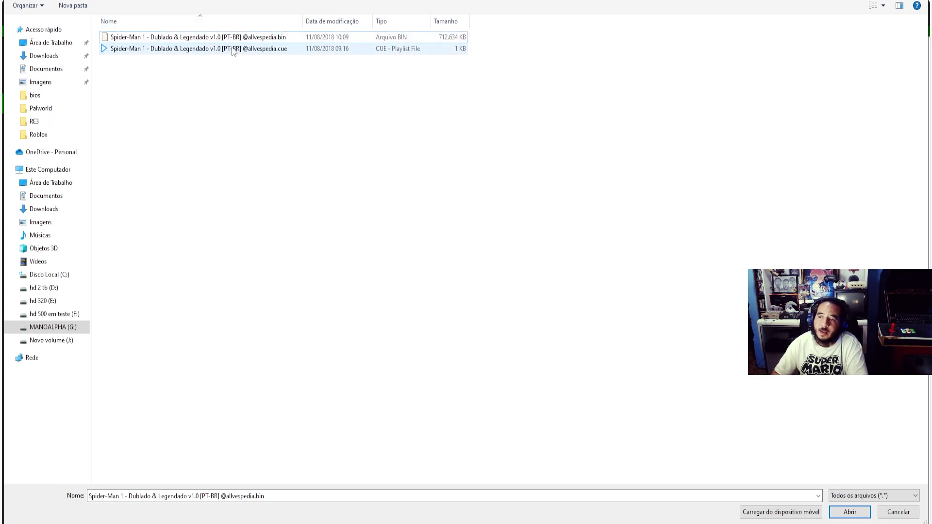
{"action": "left_click", "coordinate": [227, 38]}
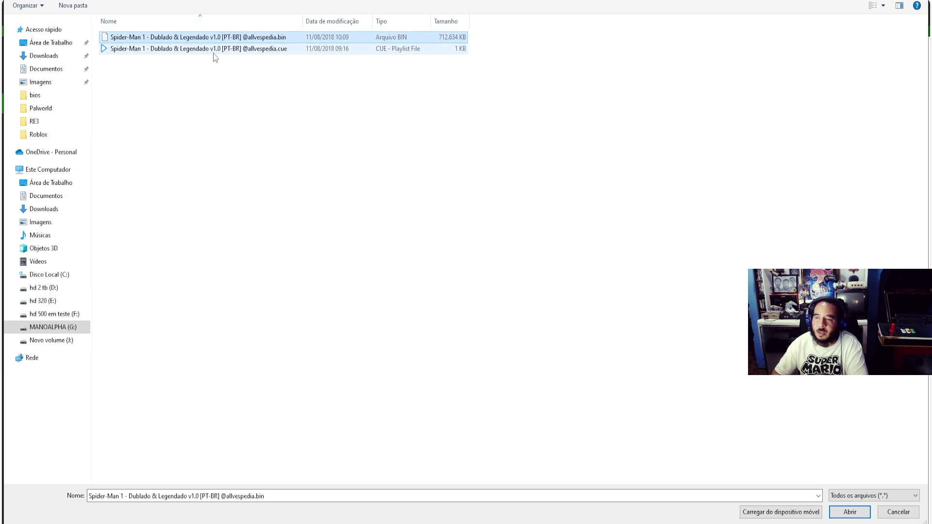
{"action": "left_click", "coordinate": [214, 50]}
{"action": "left_click", "coordinate": [212, 40]}
{"action": "left_click", "coordinate": [204, 121]}
{"action": "left_click", "coordinate": [222, 50]}
{"action": "left_click", "coordinate": [214, 41]}
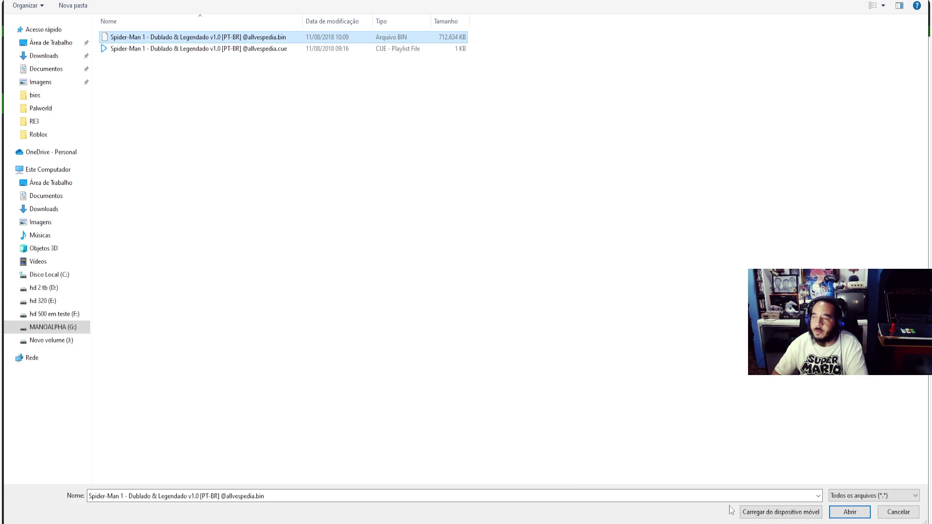
{"action": "left_click", "coordinate": [849, 512]}
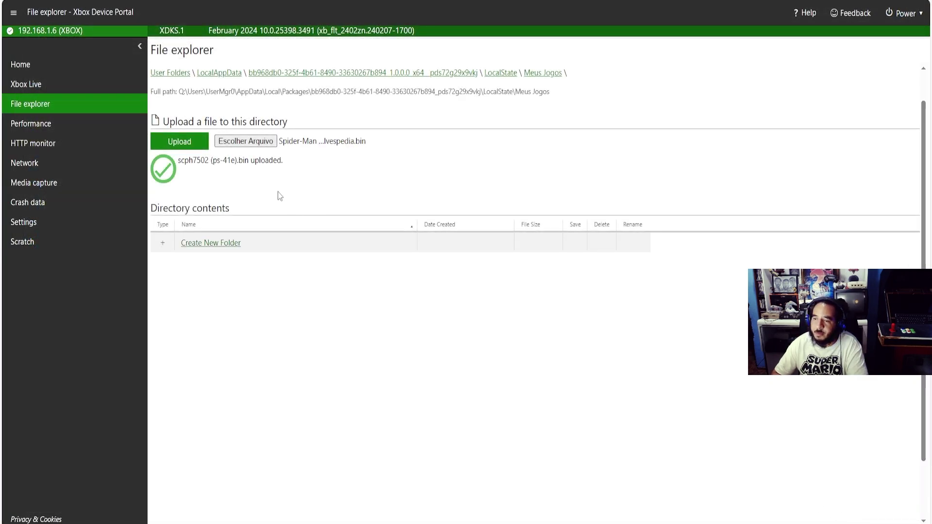
Start uploading the Spider-Man 1 .bin file into Meus Jogos
{"action": "left_click", "coordinate": [194, 141]}
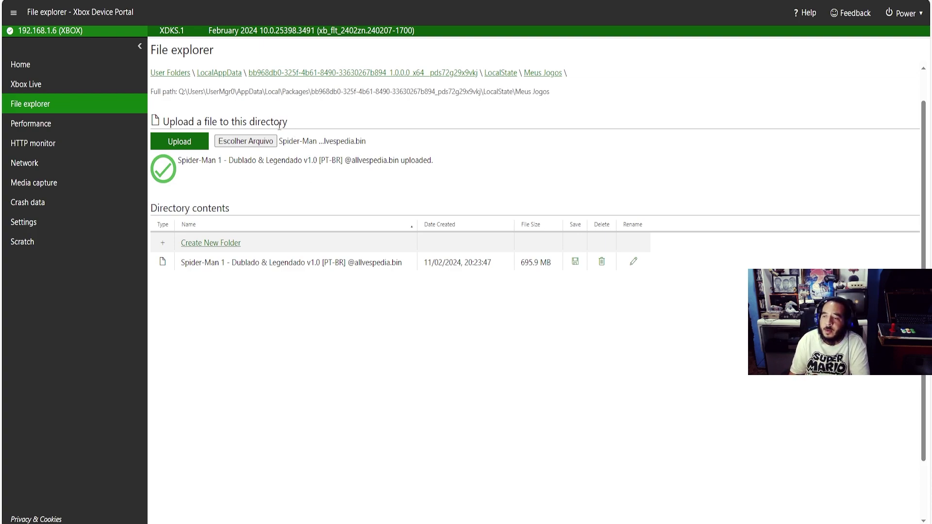
Choose the Spider-Man .cue file and upload it into Meus Jogos
{"action": "left_click", "coordinate": [251, 144]}
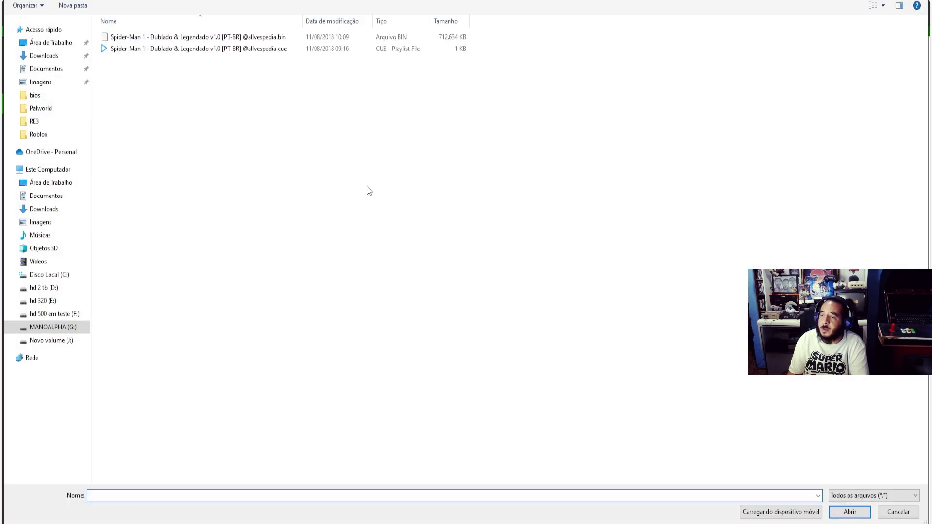
{"action": "left_click", "coordinate": [239, 57]}
{"action": "left_click", "coordinate": [836, 514]}
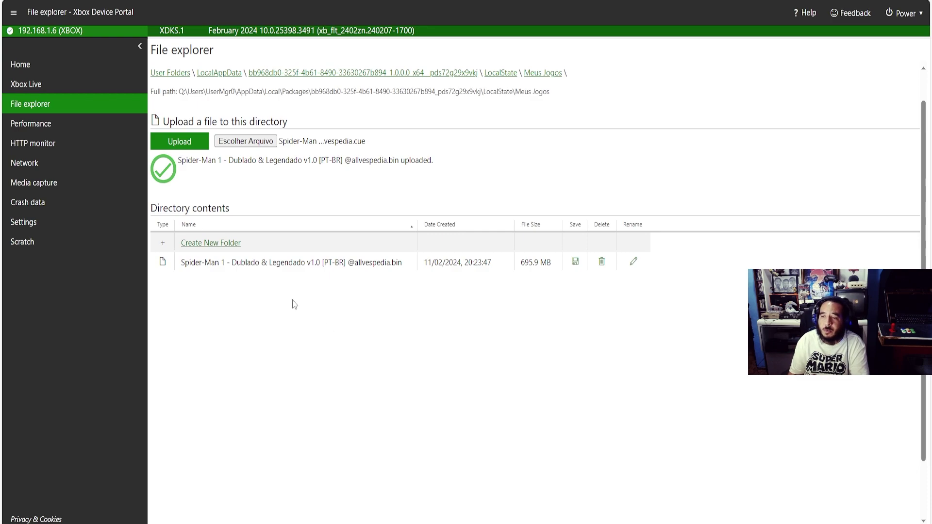
{"action": "left_click", "coordinate": [174, 145]}
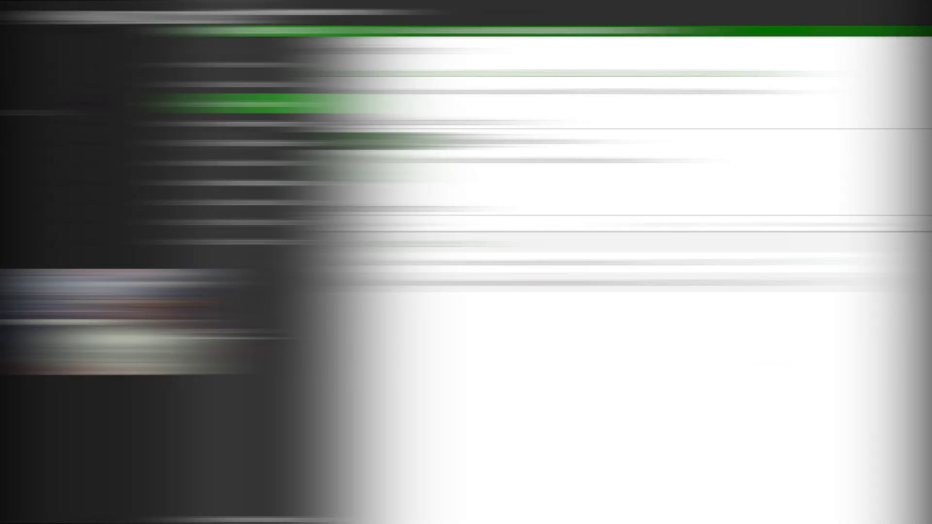
Move down DuckStation's main menu to Settings and open the Interface Settings page
{"action": "key", "text": "Down"}
{"action": "key", "text": "Down"}
{"action": "key", "text": "Down"}
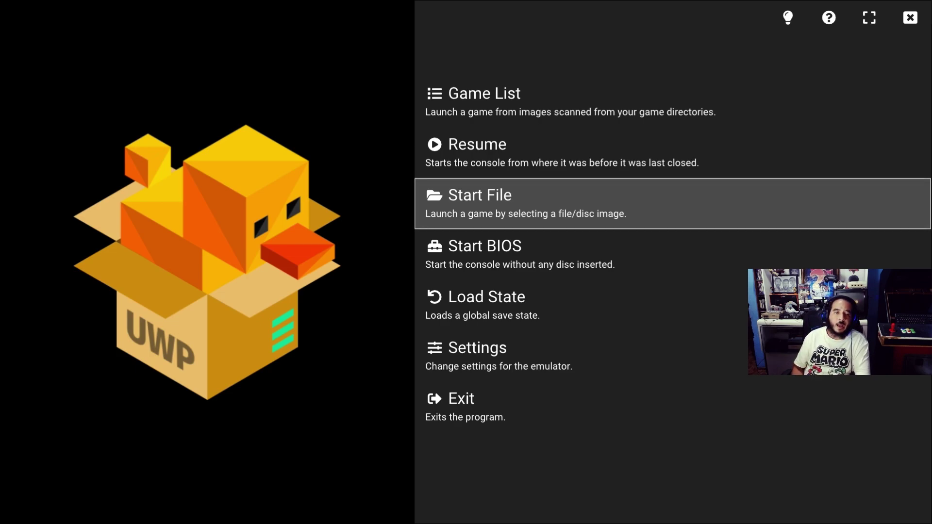
{"action": "key", "text": "Down"}
{"action": "key", "text": "Down"}
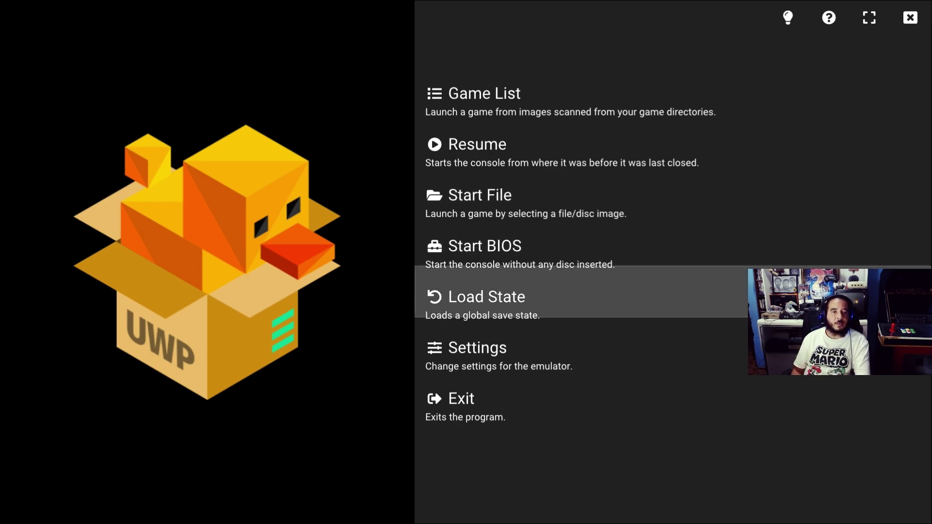
{"action": "key", "text": "Down"}
{"action": "key", "text": "Up"}
{"action": "key", "text": "Up"}
{"action": "key", "text": "Up"}
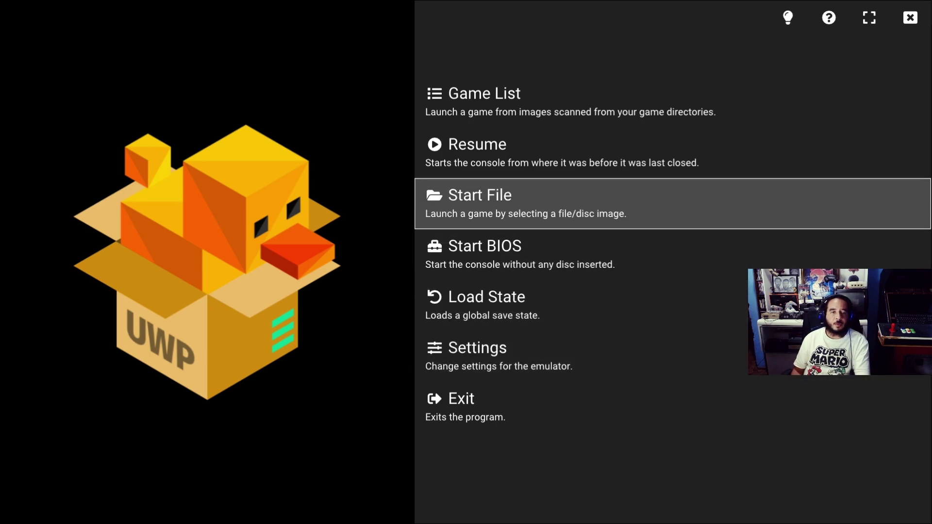
{"action": "key", "text": "Down"}
{"action": "key", "text": "Down"}
{"action": "key", "text": "Down"}
{"action": "key", "text": "Return"}
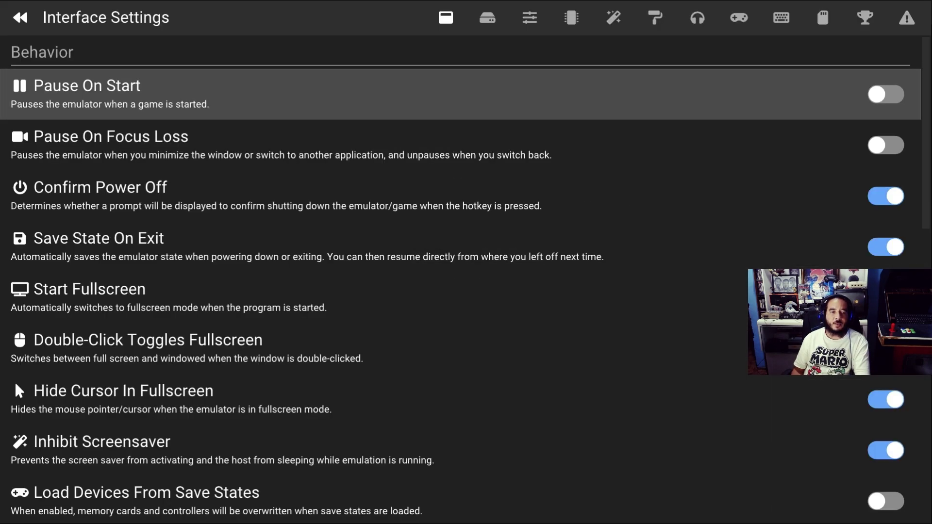
{"action": "key", "text": "Escape"}
{"action": "key", "text": "Down"}
{"action": "key", "text": "Down"}
{"action": "key", "text": "Down"}
{"action": "key", "text": "Down"}
{"action": "key", "text": "Down"}
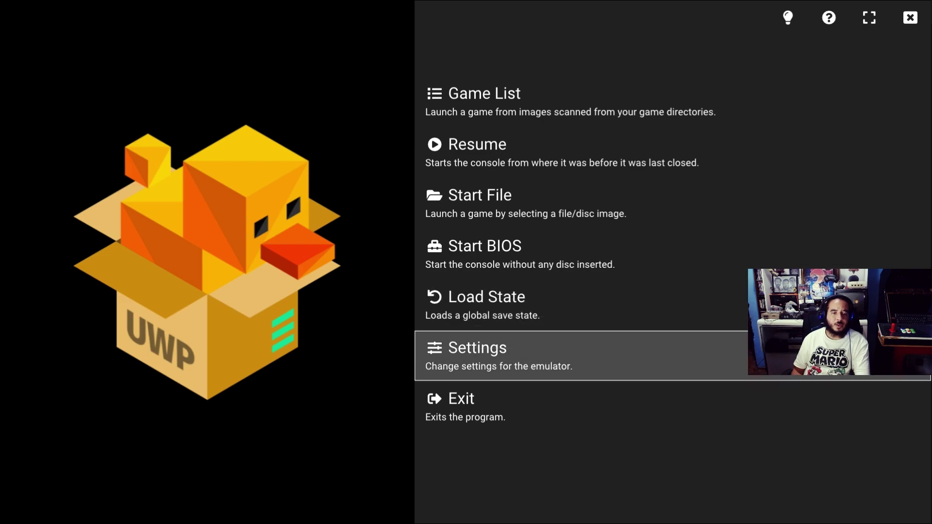
{"action": "key", "text": "Down"}
{"action": "key", "text": "Up"}
{"action": "key", "text": "Down"}
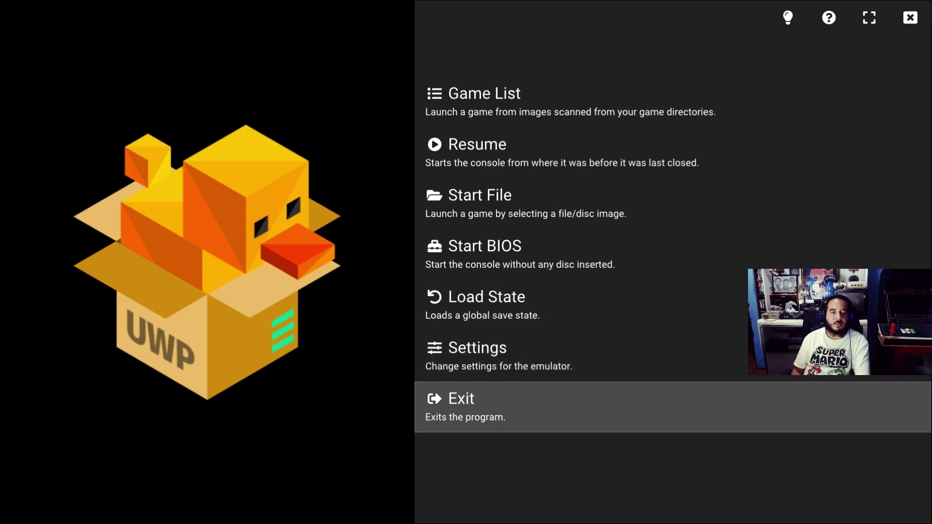
{"action": "key", "text": "Up"}
{"action": "key", "text": "Return"}
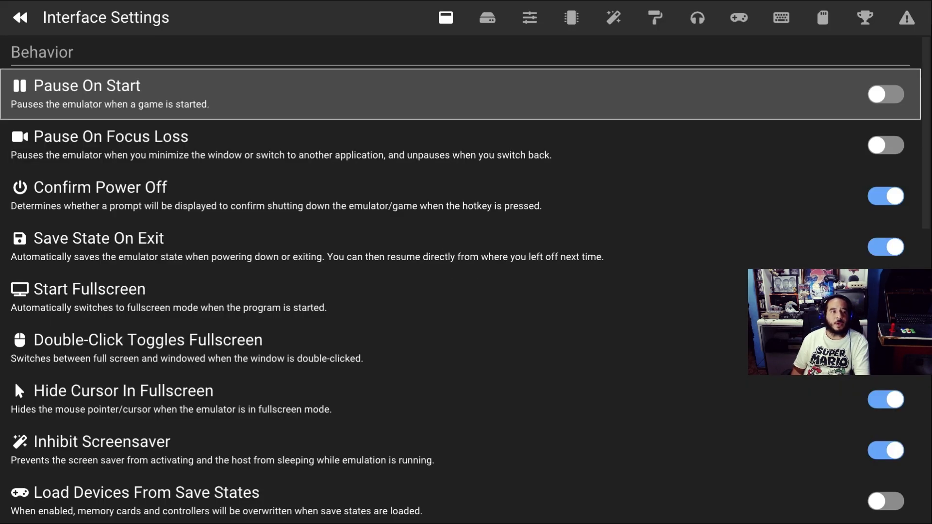
Step through the Interface Settings behavior options down to the On-Screen Display section
{"action": "key", "text": "Up"}
{"action": "key", "text": "Up"}
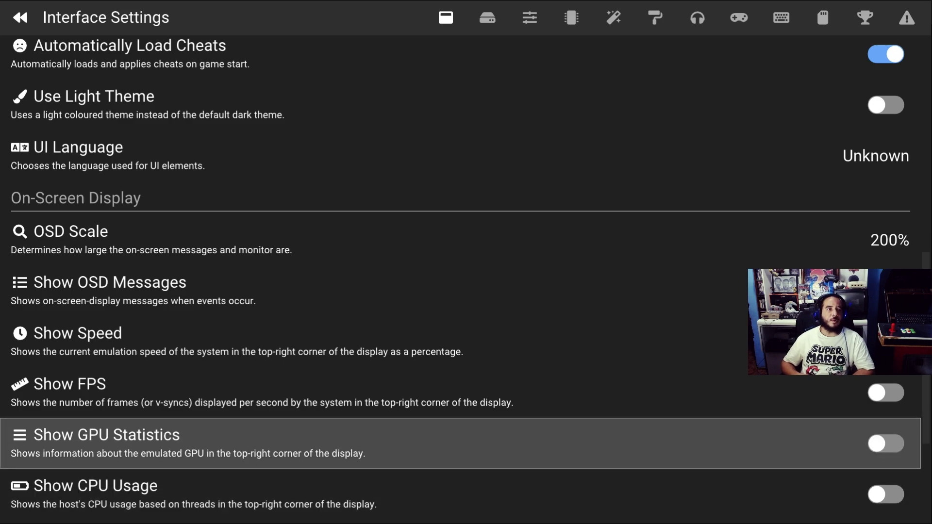
{"action": "key", "text": "Up"}
{"action": "key", "text": "Up"}
{"action": "key", "text": "Up"}
{"action": "key", "text": "Up"}
{"action": "key", "text": "Up"}
{"action": "key", "text": "Up"}
{"action": "key", "text": "Up"}
{"action": "key", "text": "Up"}
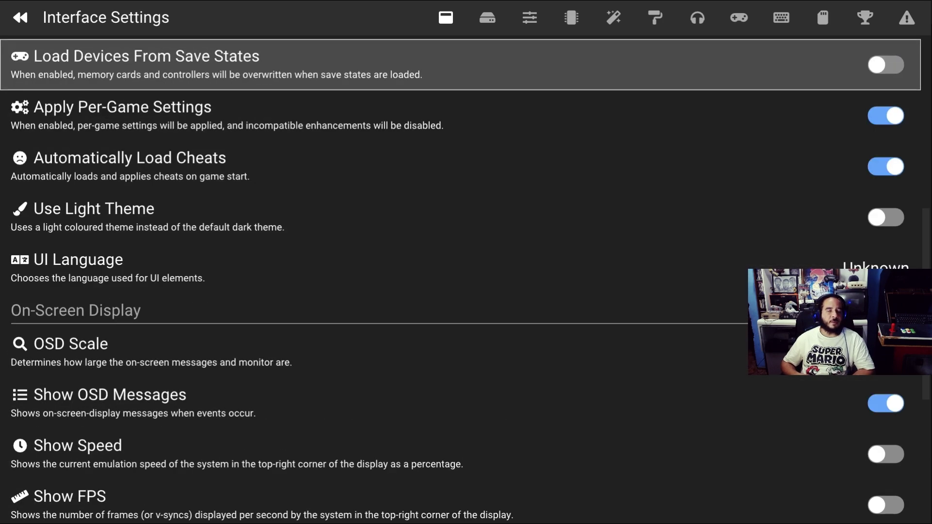
{"action": "key", "text": "Up"}
{"action": "key", "text": "Up"}
{"action": "key", "text": "Up"}
{"action": "key", "text": "Up"}
{"action": "key", "text": "Up"}
{"action": "key", "text": "Up"}
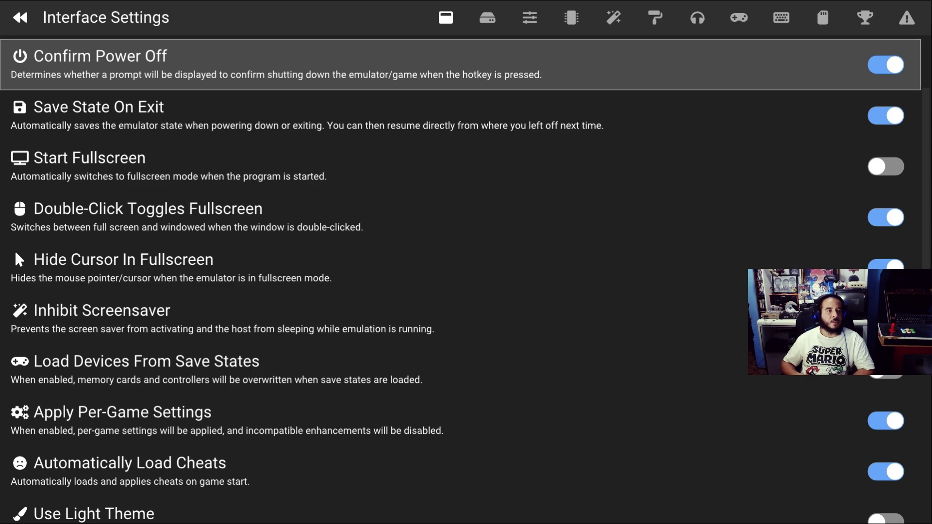
{"action": "key", "text": "Down"}
{"action": "key", "text": "Down"}
{"action": "key", "text": "Up"}
{"action": "key", "text": "Up"}
{"action": "key", "text": "Up"}
{"action": "key", "text": "Up"}
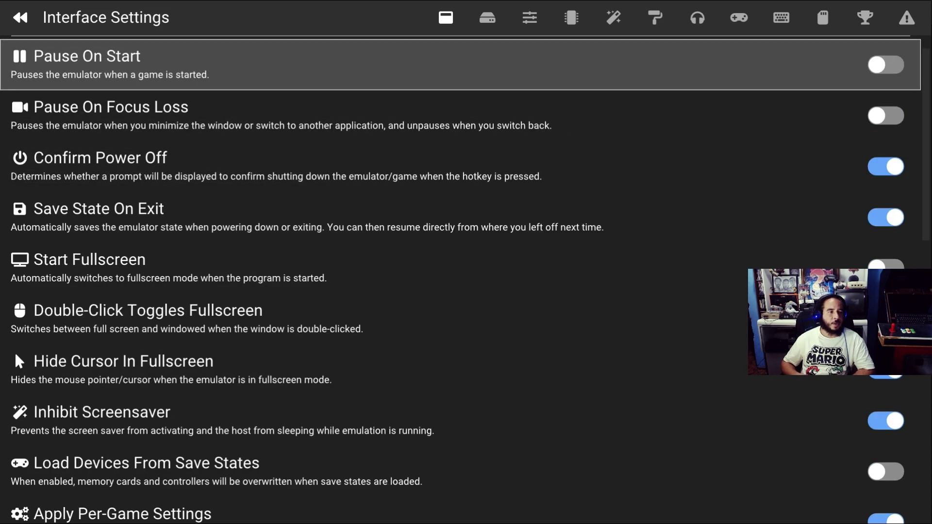
{"action": "key", "text": "Down"}
{"action": "key", "text": "Down"}
{"action": "key", "text": "Down"}
{"action": "key", "text": "Down"}
{"action": "key", "text": "Down"}
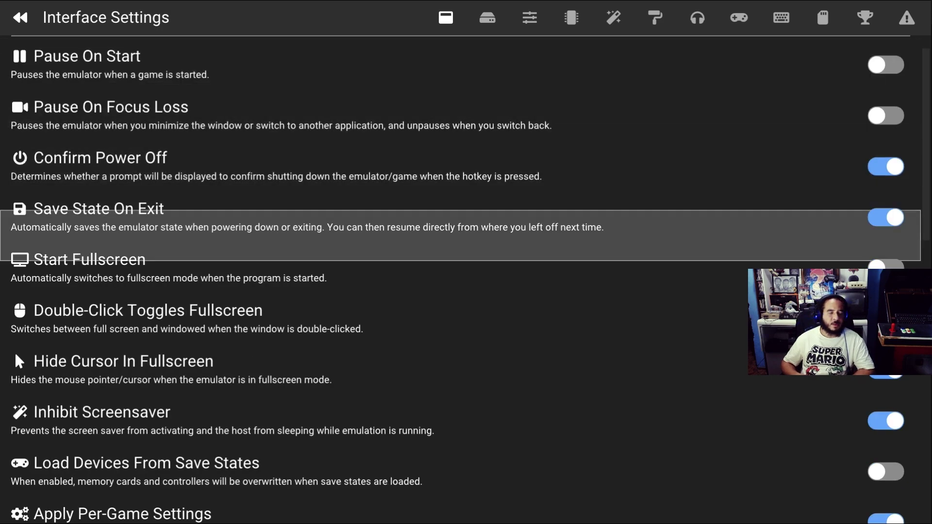
{"action": "key", "text": "Down"}
{"action": "key", "text": "Down"}
{"action": "key", "text": "Down"}
{"action": "key", "text": "Up"}
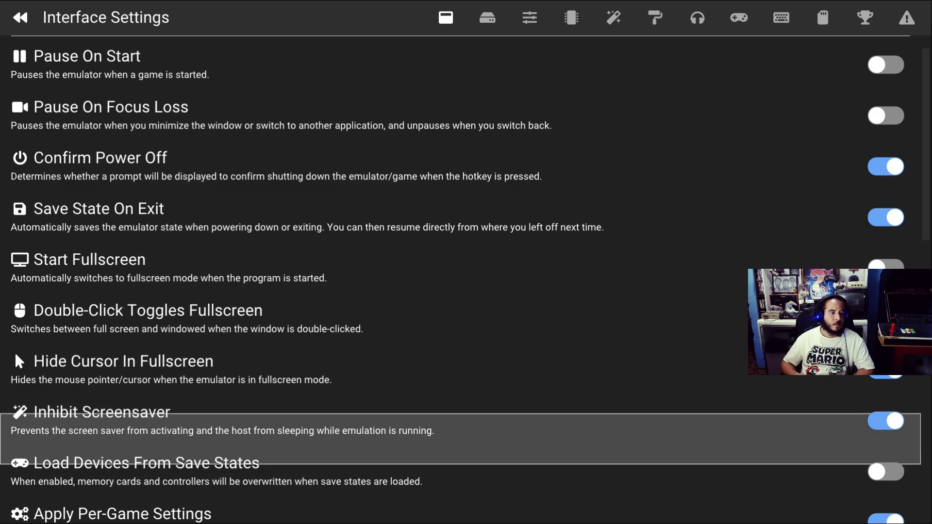
{"action": "key", "text": "Down"}
{"action": "key", "text": "Down"}
{"action": "key", "text": "Down"}
{"action": "key", "text": "Down"}
{"action": "key", "text": "Down"}
{"action": "key", "text": "Down"}
{"action": "key", "text": "Down"}
{"action": "key", "text": "Down"}
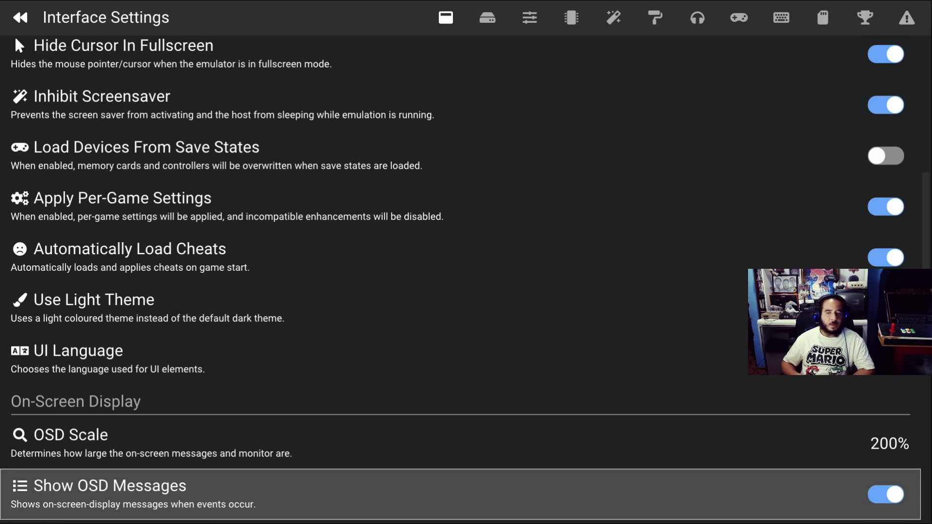
{"action": "key", "text": "Up"}
{"action": "key", "text": "Down"}
{"action": "key", "text": "Down"}
{"action": "key", "text": "Up"}
{"action": "key", "text": "Down"}
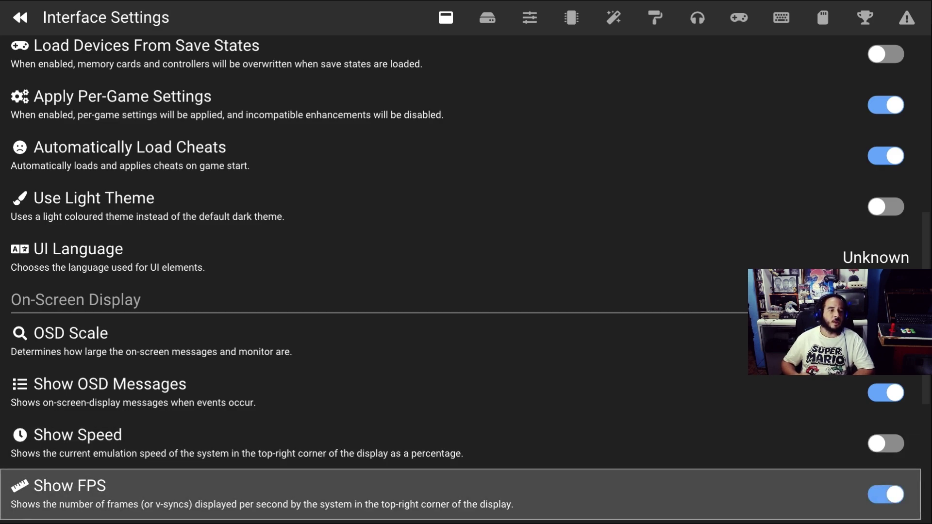
Keep Show FPS on while turning Show Speed and Show GPU Statistics off
{"action": "key", "text": "Up"}
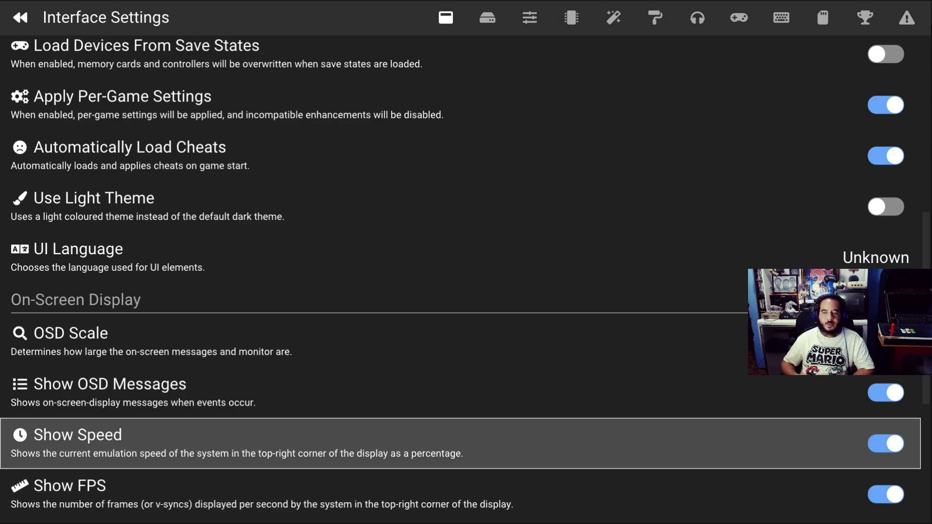
{"action": "key", "text": "Return"}
{"action": "key", "text": "Down"}
{"action": "key", "text": "Return"}
{"action": "key", "text": "Up"}
{"action": "key", "text": "Down"}
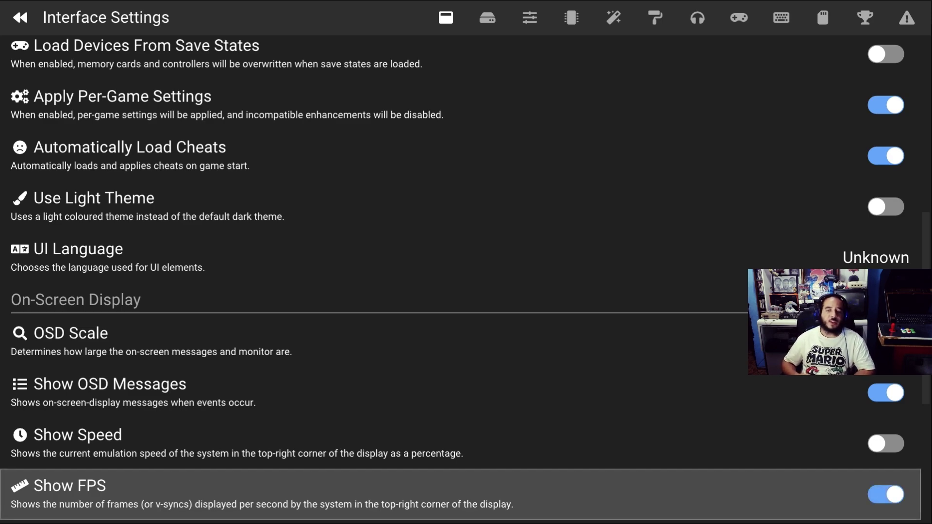
{"action": "key", "text": "Down"}
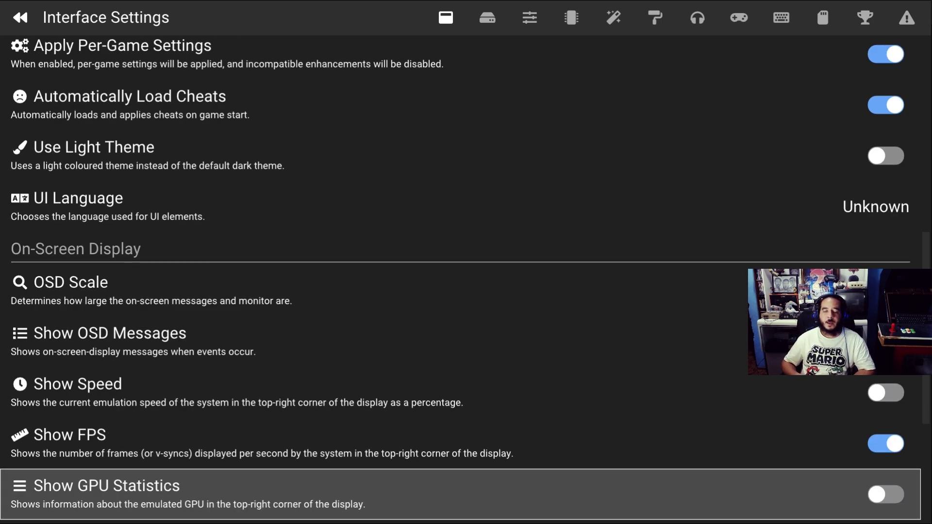
{"action": "key", "text": "Up"}
{"action": "key", "text": "Down"}
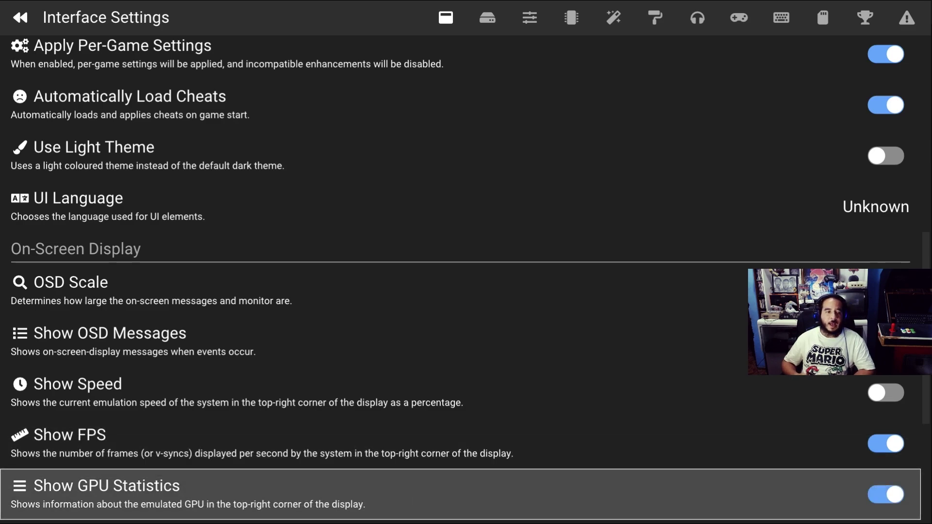
{"action": "key", "text": "Return"}
Review the remaining display options, then move to the Console Settings page
{"action": "key", "text": "Down"}
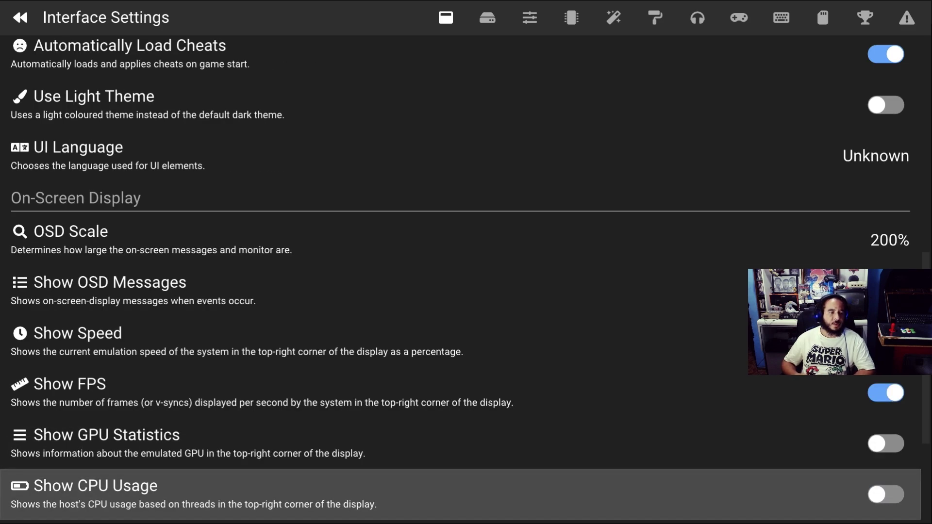
{"action": "key", "text": "Down"}
{"action": "key", "text": "Up"}
{"action": "key", "text": "Down"}
{"action": "key", "text": "Down"}
{"action": "key", "text": "Down"}
{"action": "key", "text": "Up"}
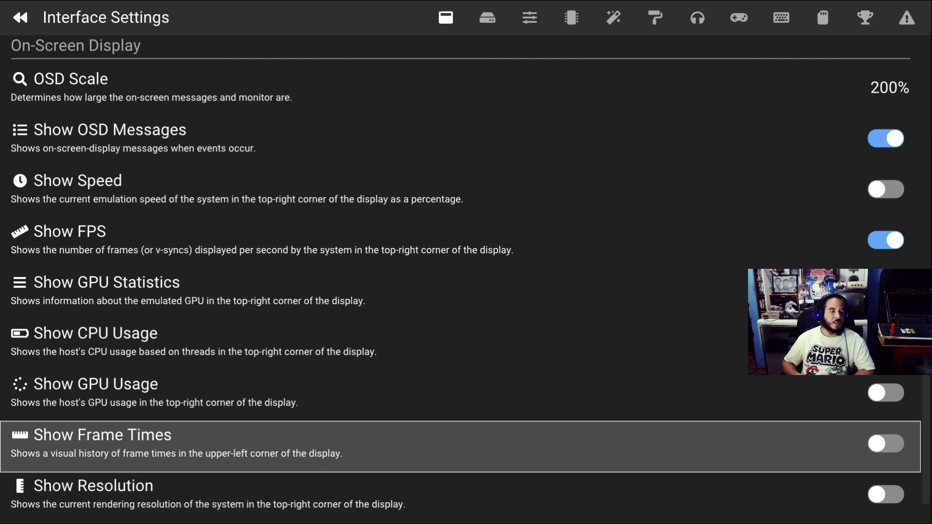
{"action": "key", "text": "Down"}
{"action": "key", "text": "Down"}
{"action": "key", "text": "Up"}
{"action": "key", "text": "Up"}
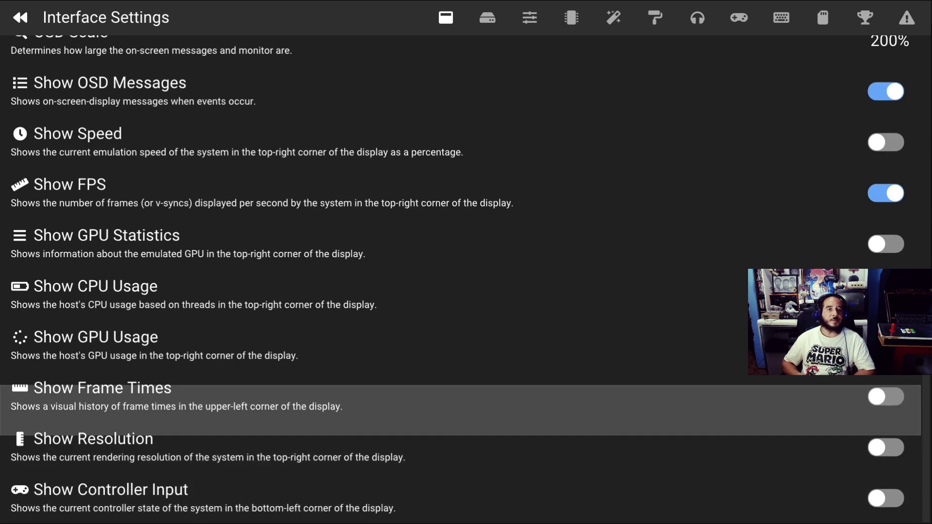
{"action": "key", "text": "Right"}
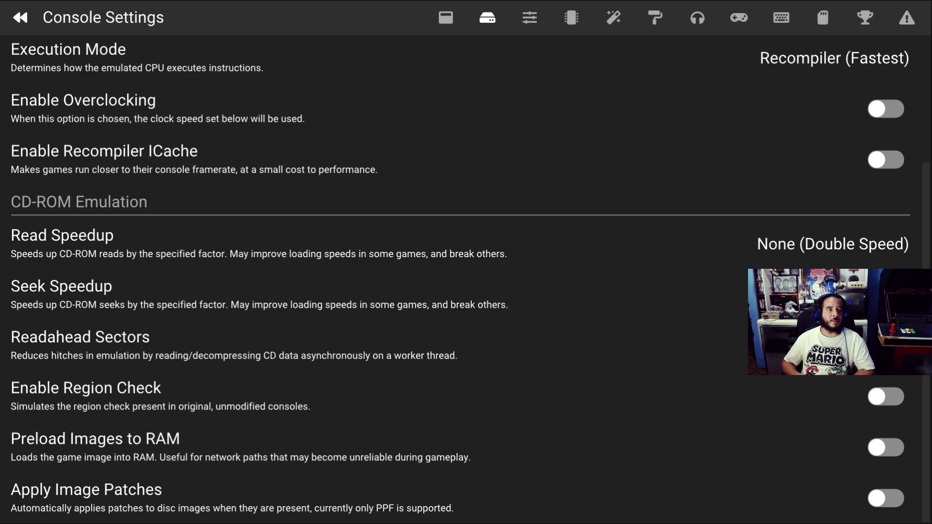
{"action": "key", "text": "Up"}
{"action": "key", "text": "Up"}
{"action": "key", "text": "Up"}
{"action": "key", "text": "Up"}
{"action": "key", "text": "Up"}
{"action": "key", "text": "Up"}
{"action": "key", "text": "Up"}
{"action": "key", "text": "Up"}
{"action": "key", "text": "Up"}
{"action": "key", "text": "Up"}
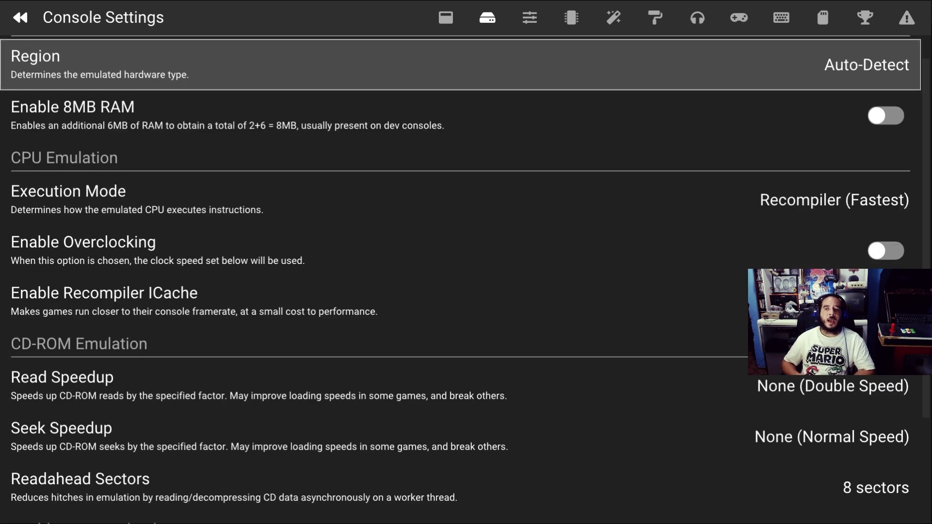
{"action": "key", "text": "Down"}
{"action": "key", "text": "Up"}
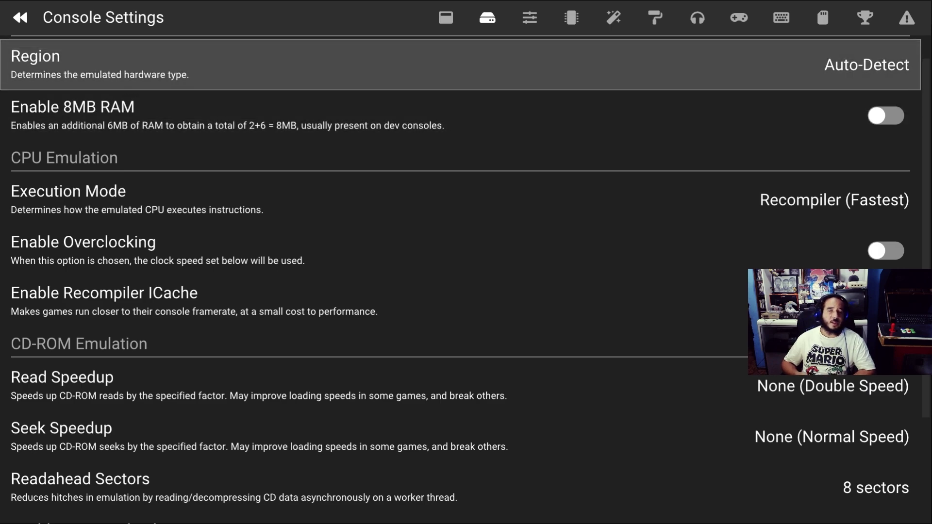